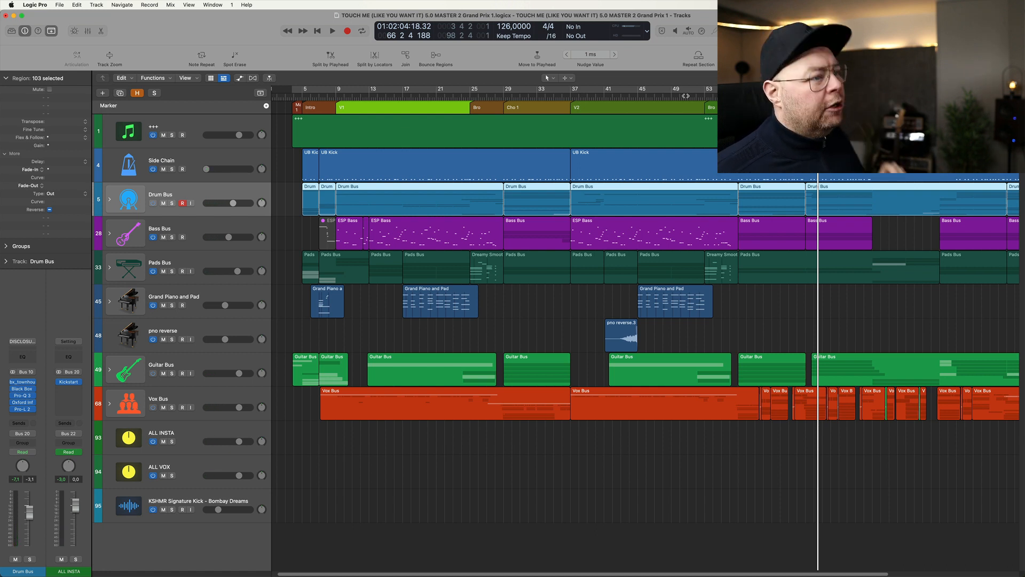
# - Solo and select the Drum Bus, Bass Bus and Vox Bus track stacks
pyautogui.press('super+Left')
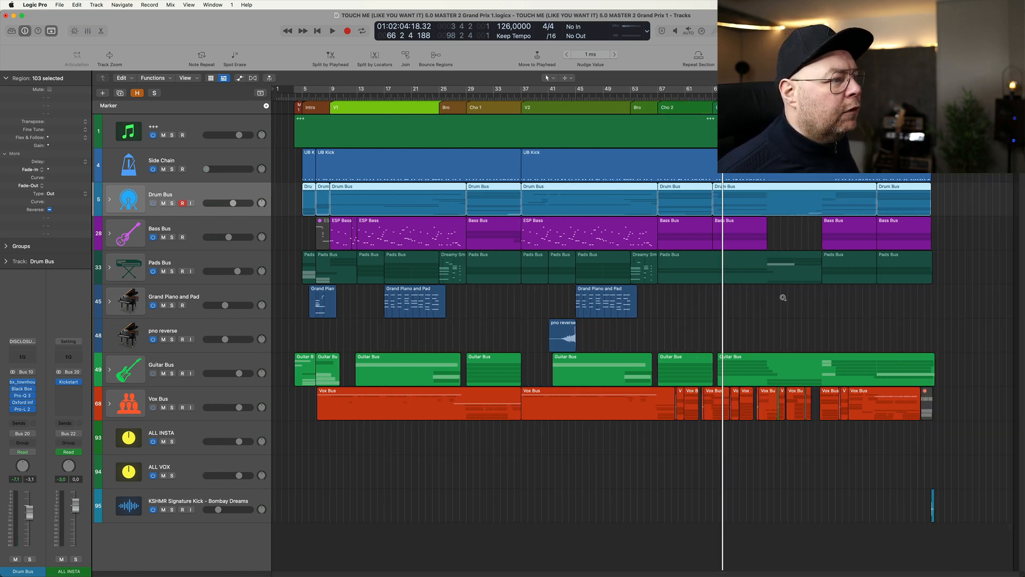
pyautogui.press('super+Up')
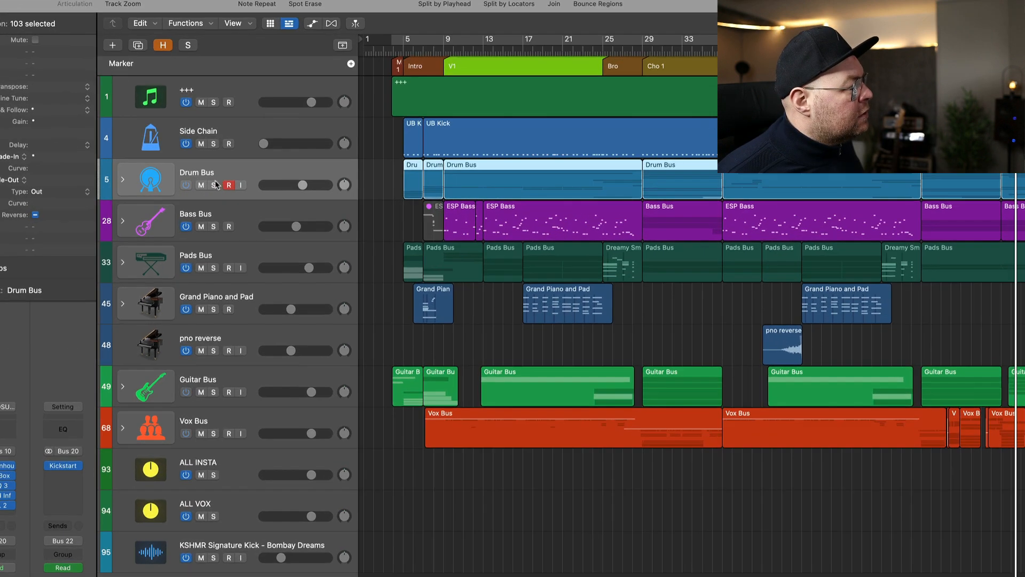
pyautogui.click(172, 189)
pyautogui.click(172, 217)
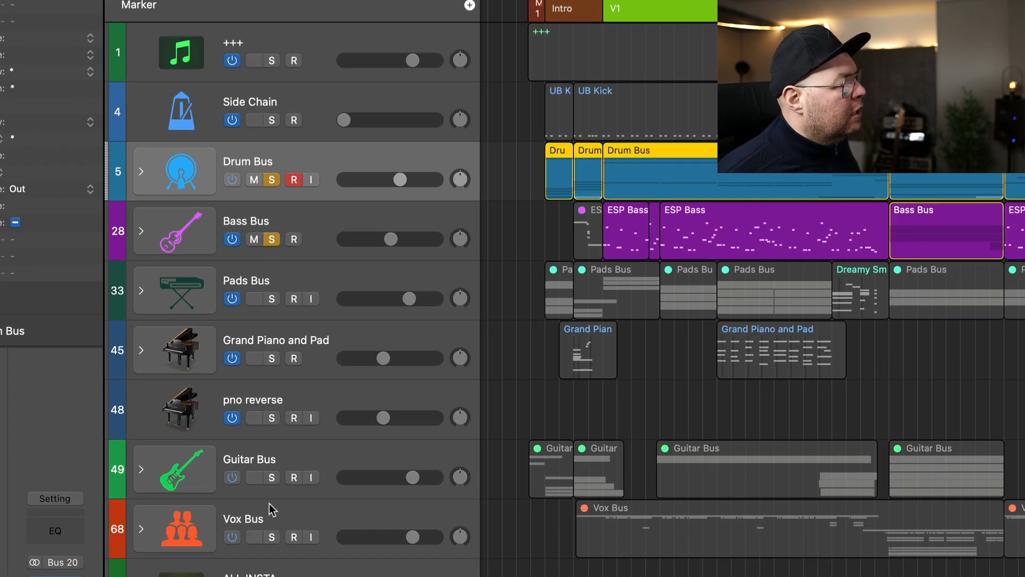
pyautogui.click(271, 536)
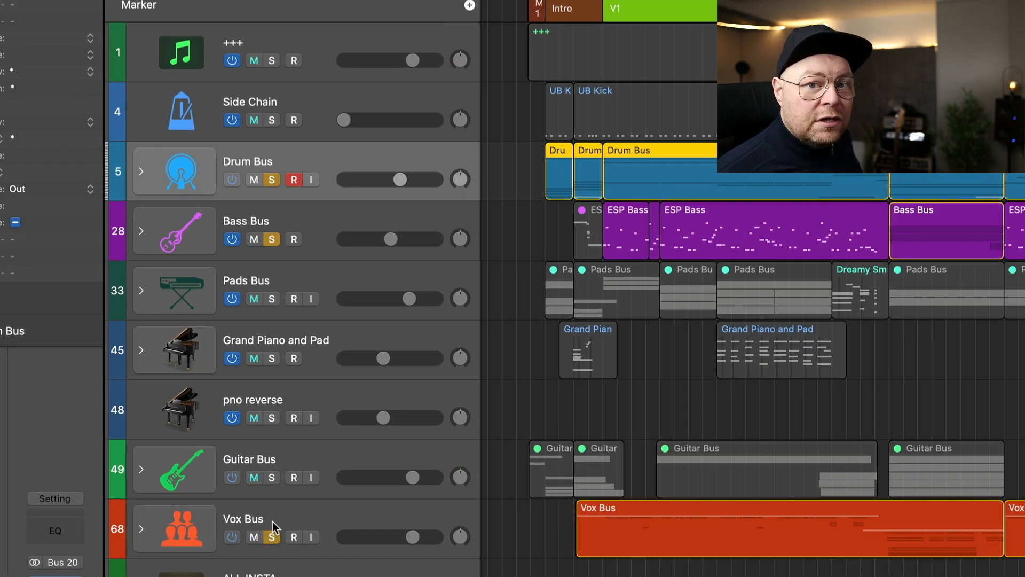
pyautogui.click(322, 511)
pyautogui.keyDown('shift'); pyautogui.click(319, 218); pyautogui.keyUp('shift')
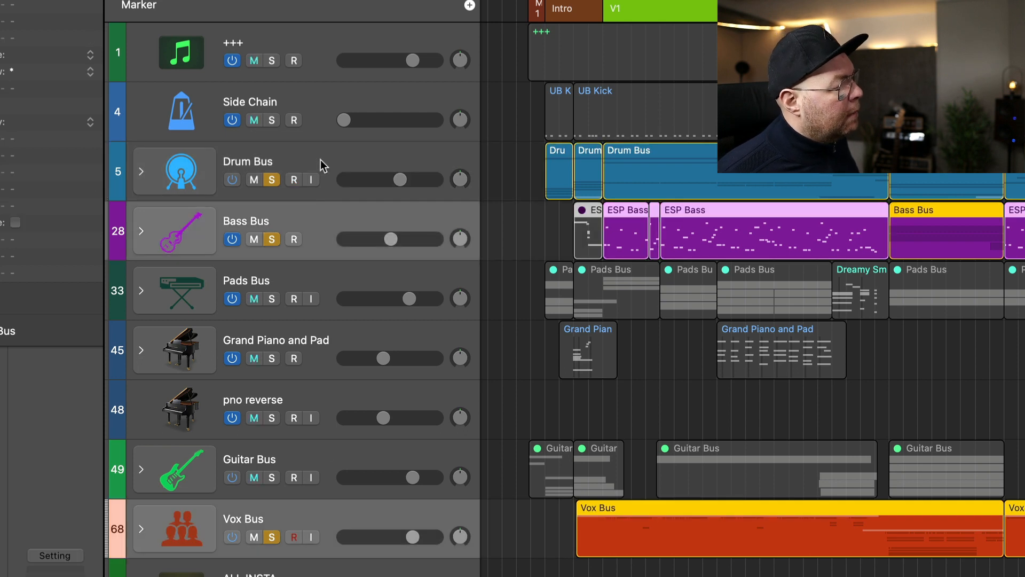
pyautogui.keyDown('shift'); pyautogui.click(321, 160); pyautogui.keyUp('shift')
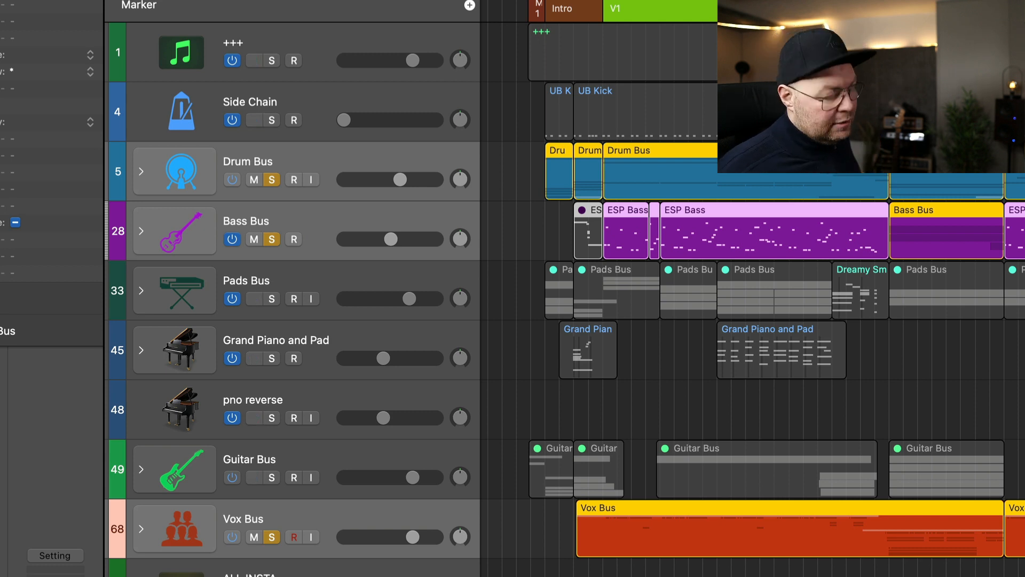
# - Play back the soloed drum, bass and vocal buses up to the Cho 2 section and clear all solos
pyautogui.press('space')
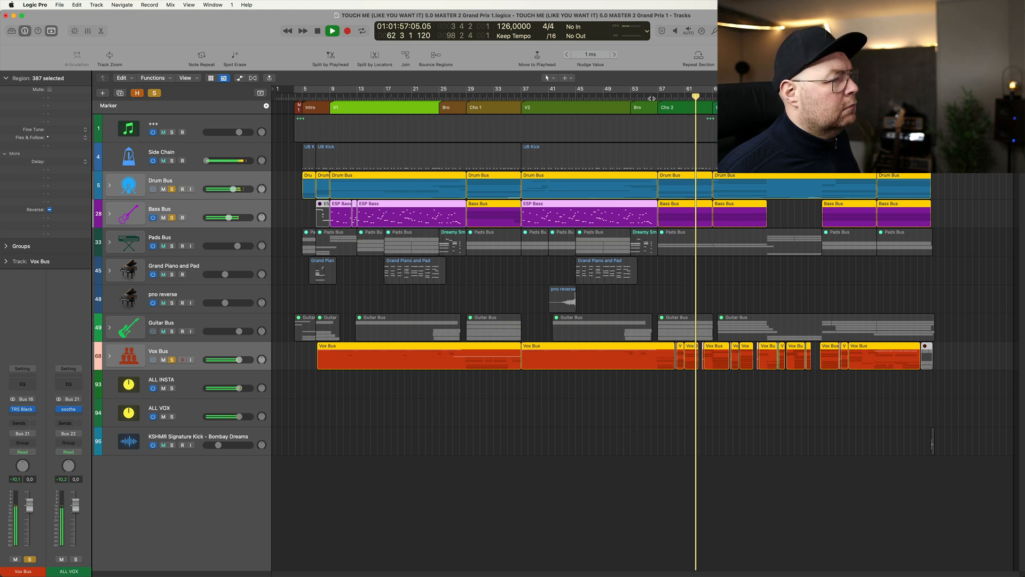
pyautogui.press('space')
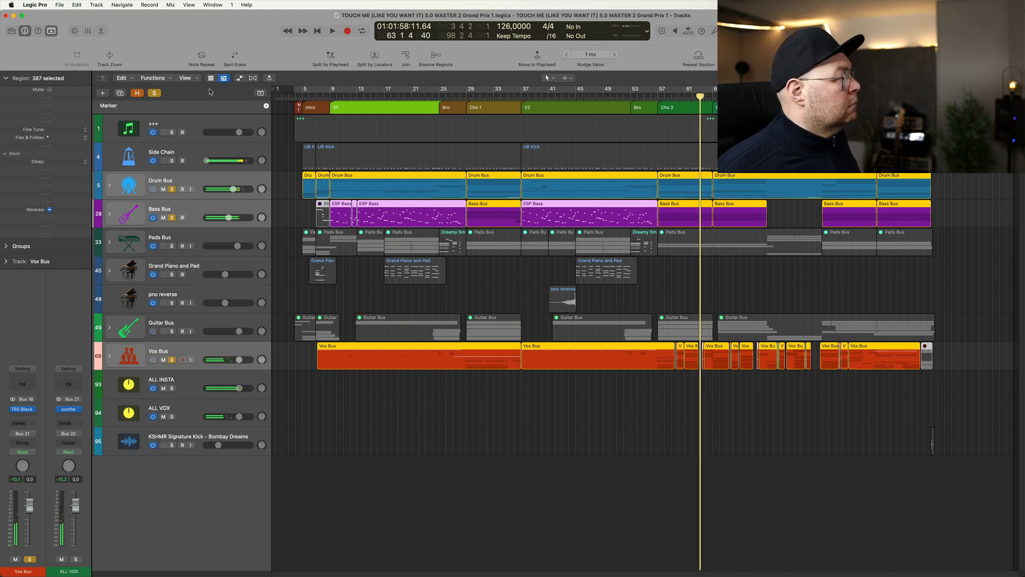
pyautogui.click(155, 93)
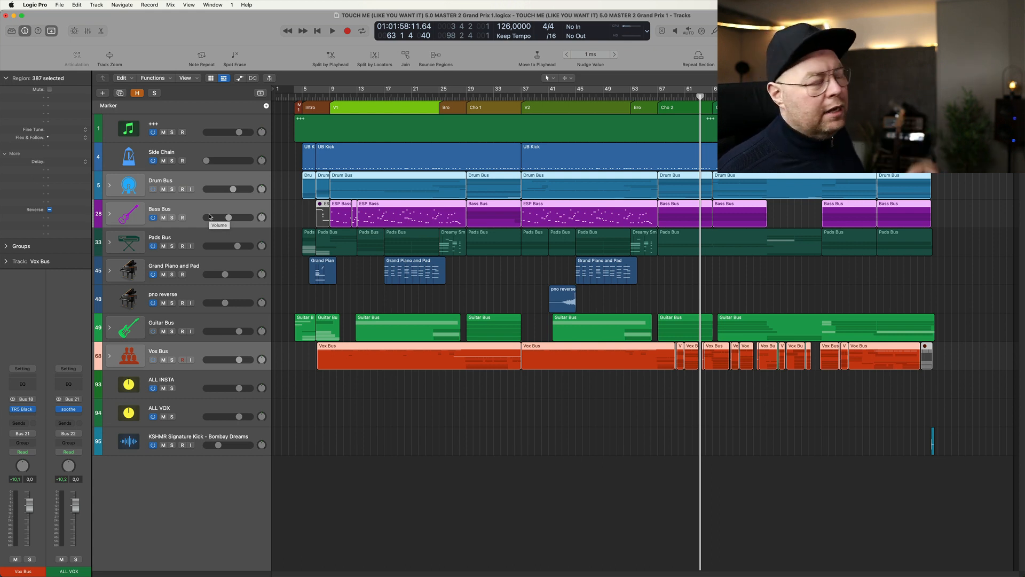
# - Solo the Drum Bus, expand it, and play the drums from the start of V1 at bar 9
pyautogui.click(172, 189)
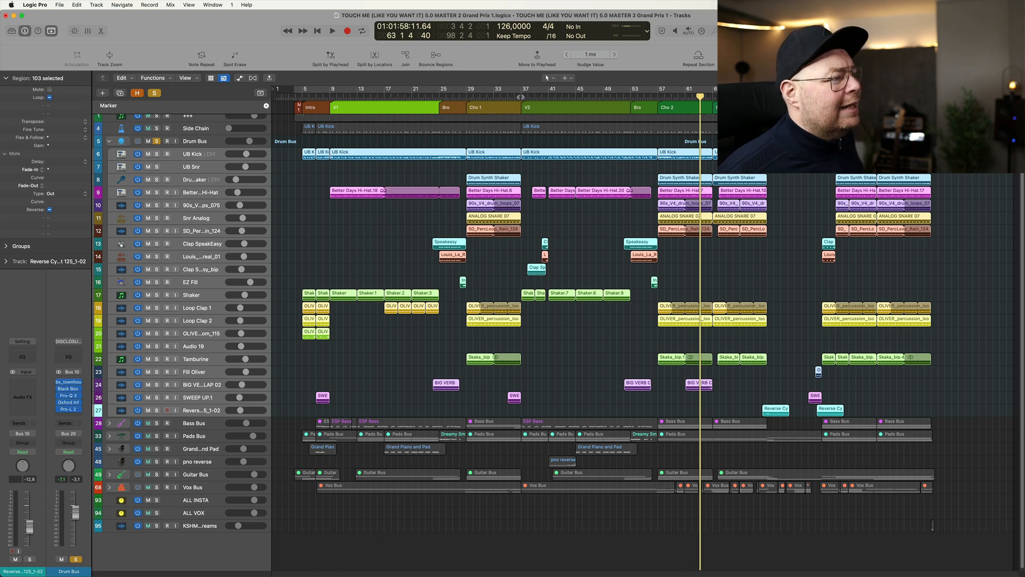
pyautogui.click(520, 97)
pyautogui.click(330, 98)
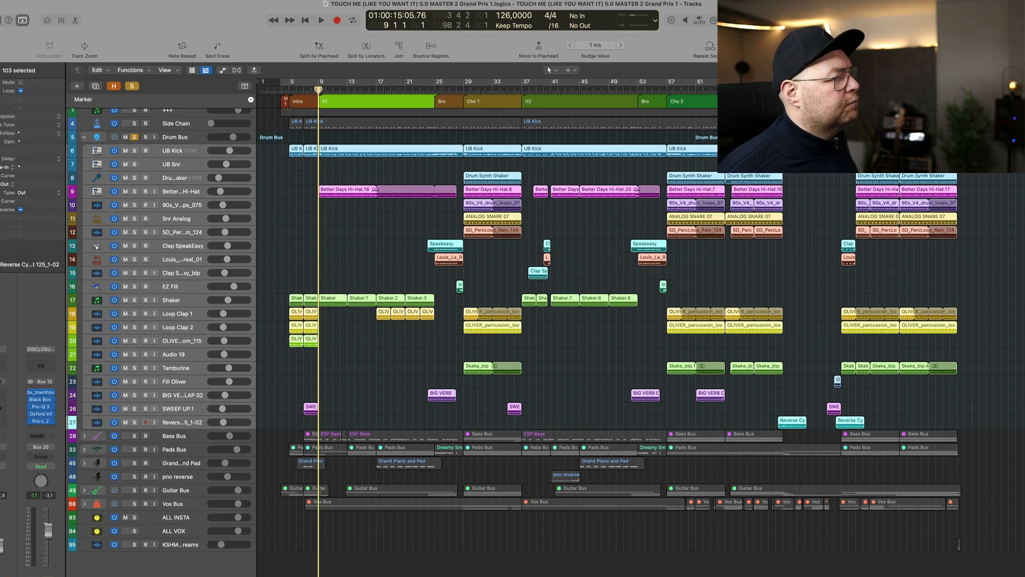
pyautogui.press('space')
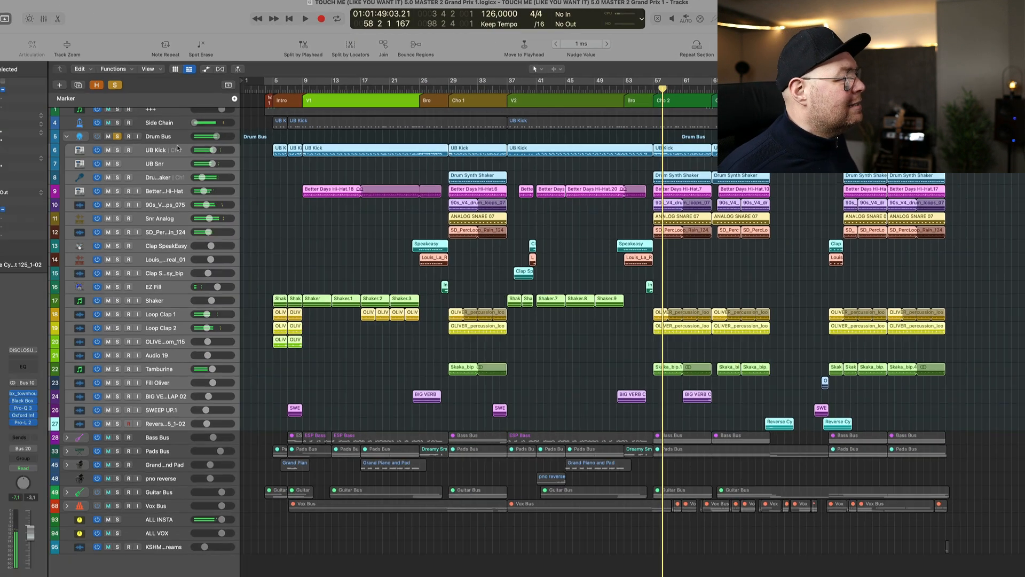
# - Show the mixer and open the Ultrabeat instrument on the UB Kick channel
pyautogui.press('x')
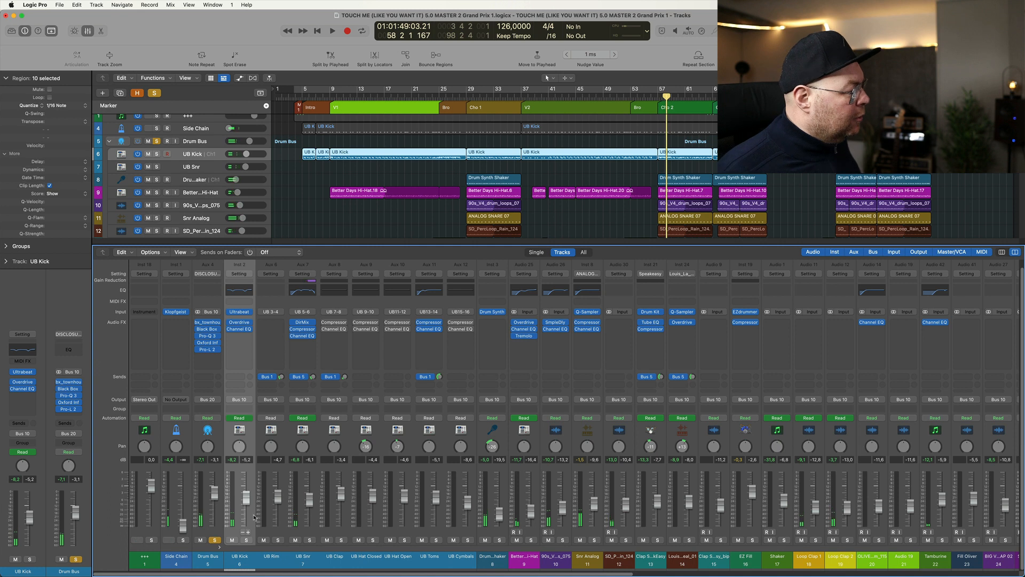
pyautogui.click(240, 312)
pyautogui.moveTo(523, 145); pyautogui.dragTo(491, 114)
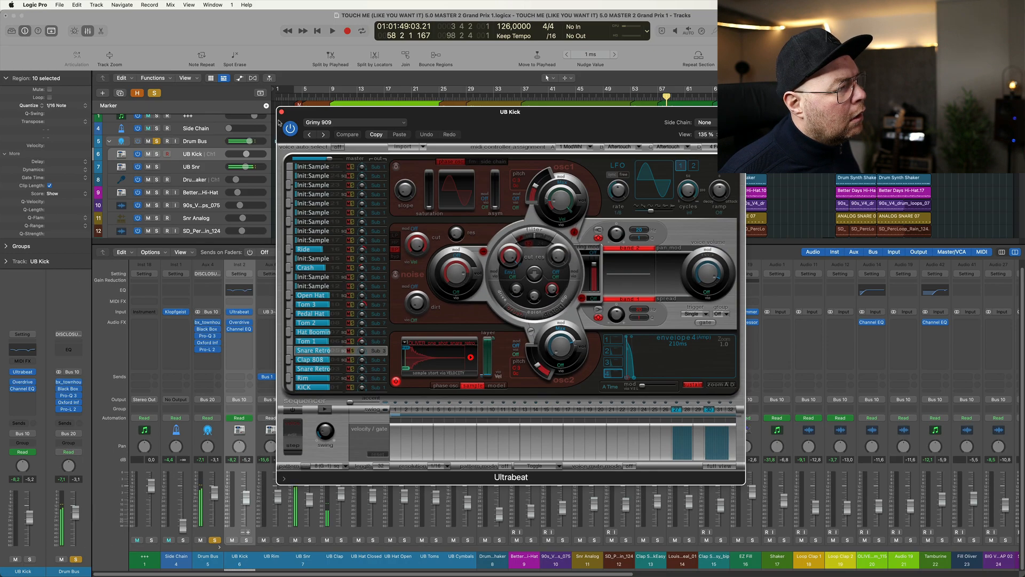
# - Select the KICK sound in Ultrabeat and audition it
pyautogui.click(120, 138)
pyautogui.click(119, 138)
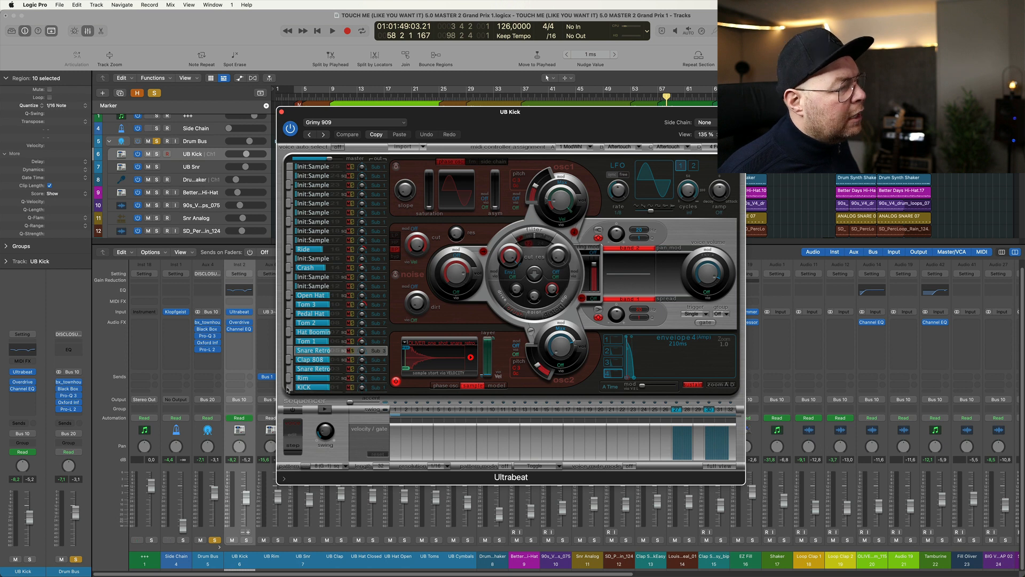
pyautogui.click(311, 388)
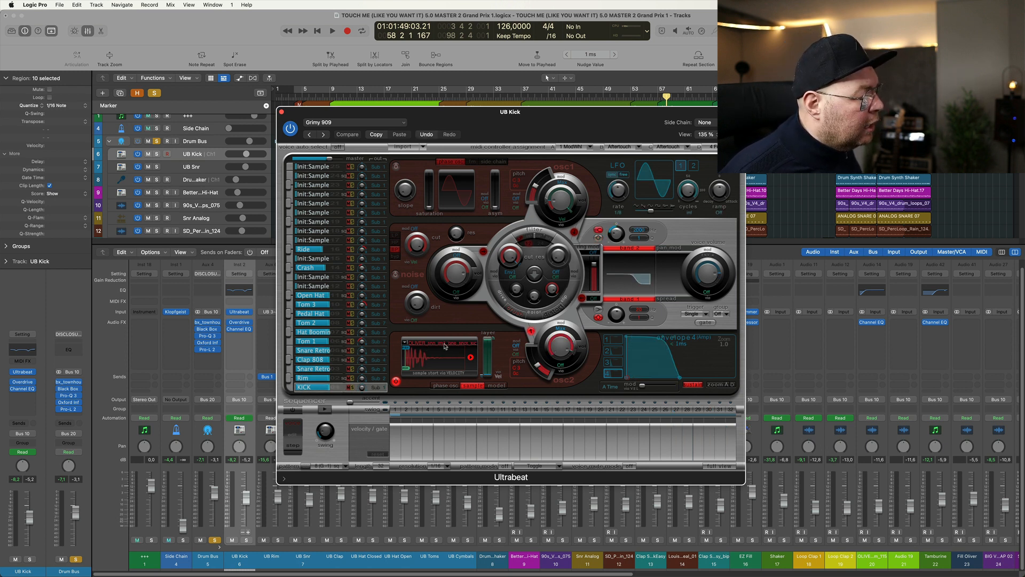
pyautogui.click(289, 387)
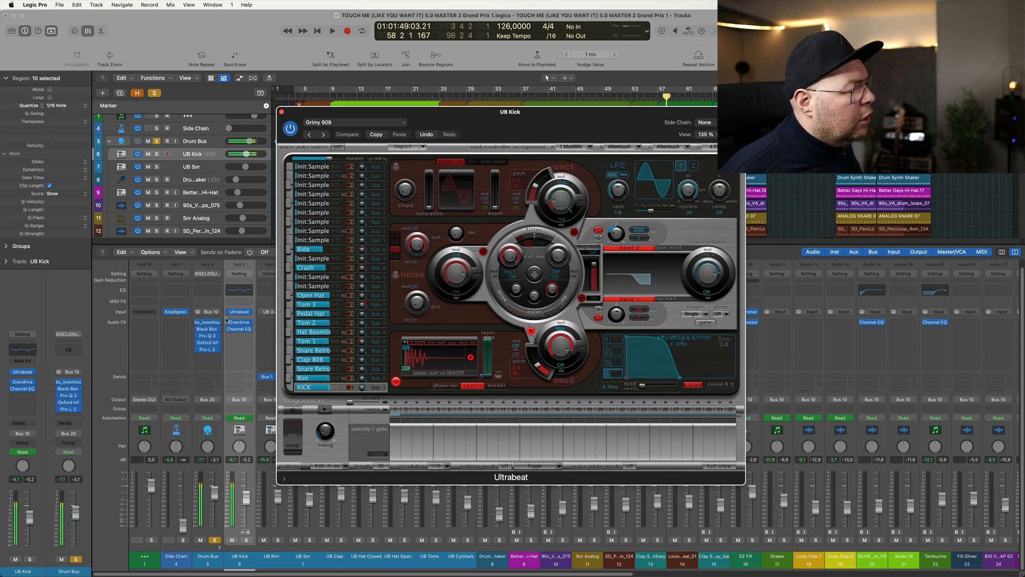
# - Open the UB Kick channel's Overdrive and Channel EQ to inspect them, bypass the EQ and close its window
pyautogui.click(242, 323)
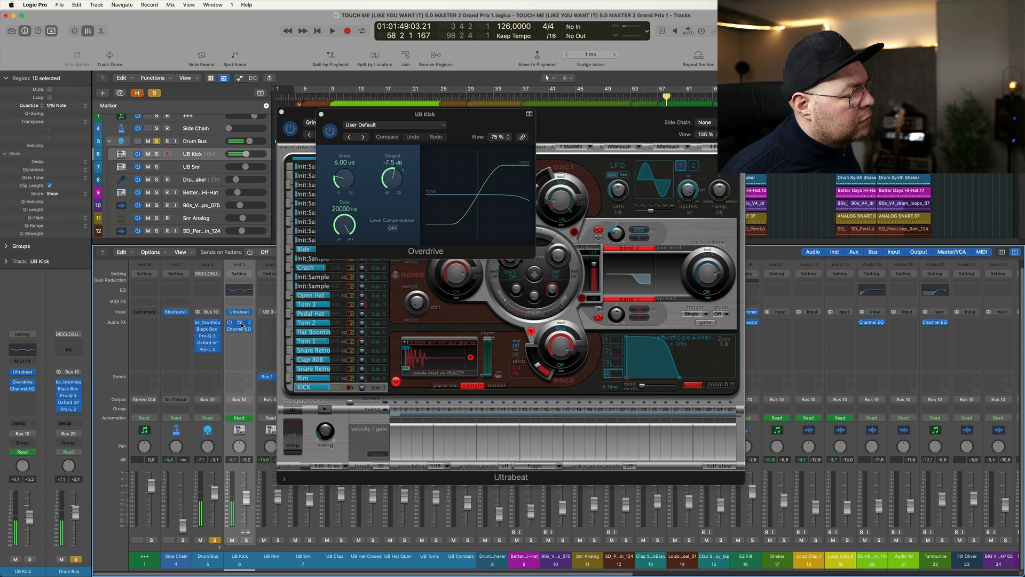
pyautogui.click(240, 329)
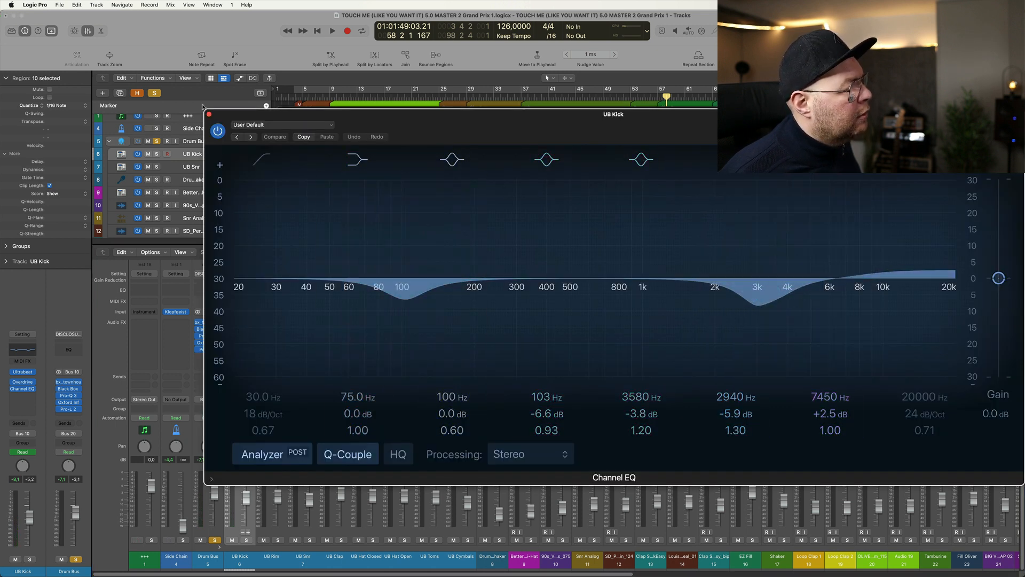
pyautogui.click(218, 129)
pyautogui.click(209, 115)
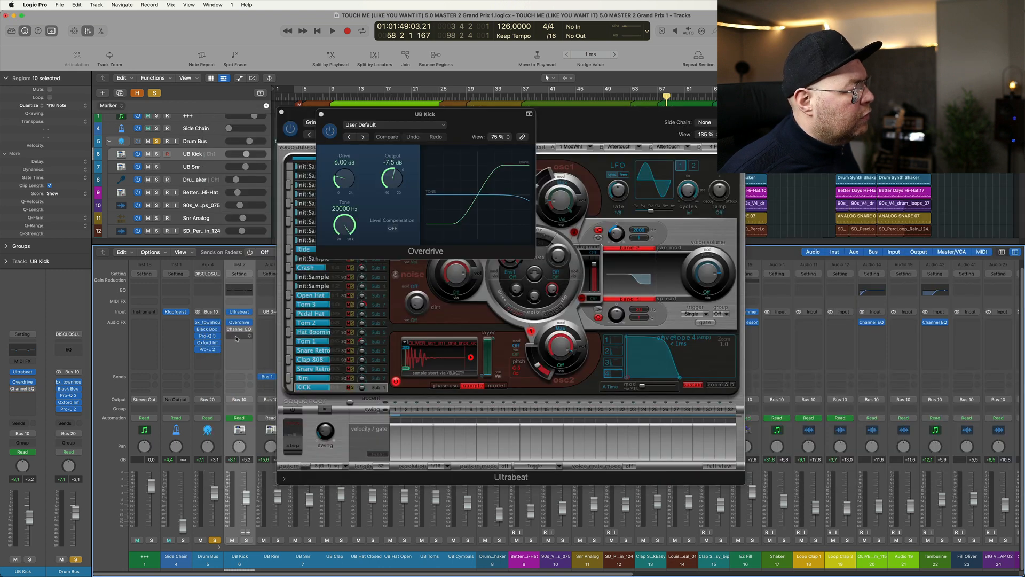
# - Audition the KICK sound with and without its Overdrive and Channel EQ, and close Ultrabeat
pyautogui.click(288, 388)
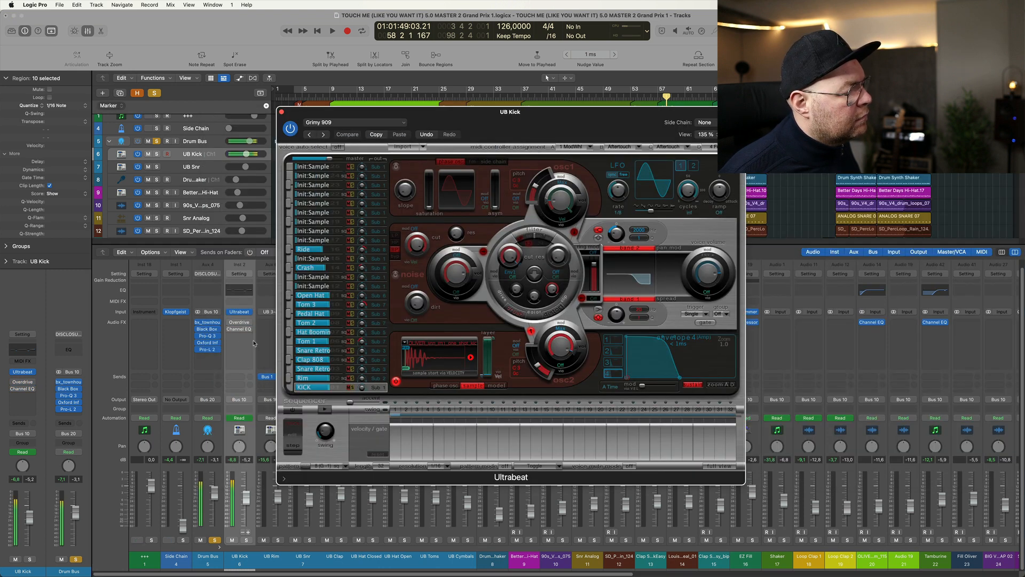
pyautogui.click(287, 392)
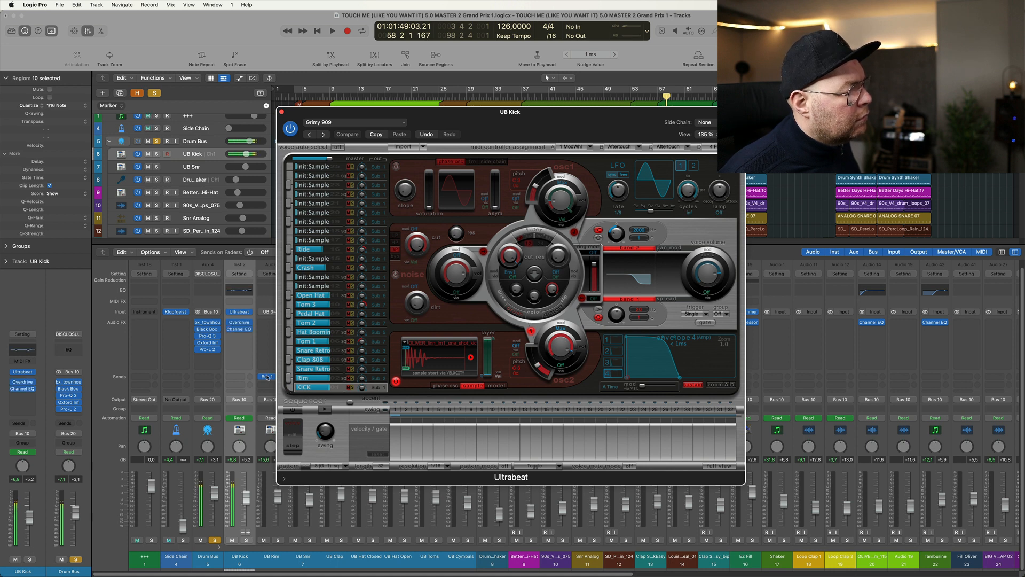
pyautogui.click(282, 113)
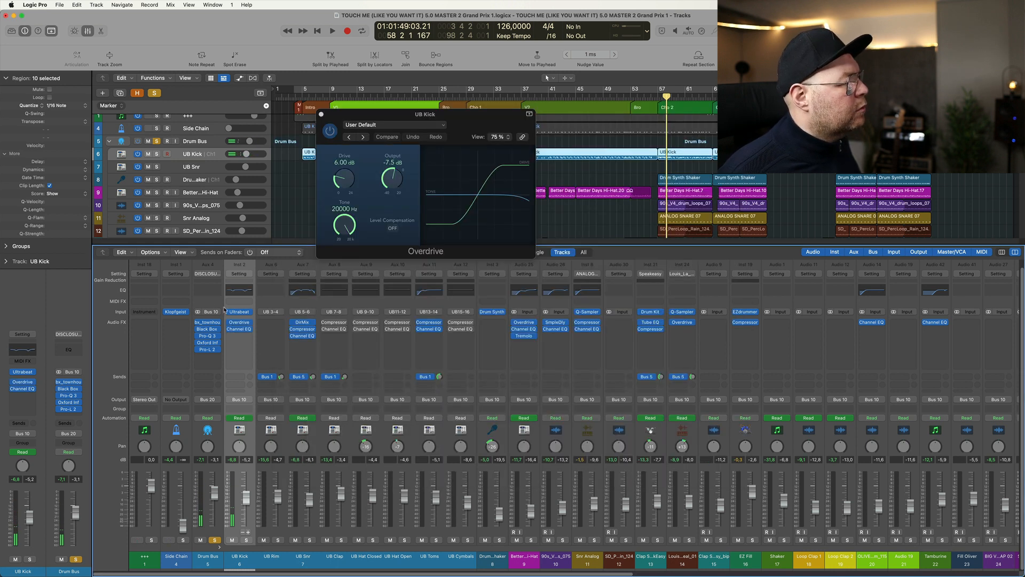
# - Open the Drum Bus's bx_townhouse compressor, Black Box and Pro-Q 3 plug-ins to inspect them
pyautogui.click(209, 323)
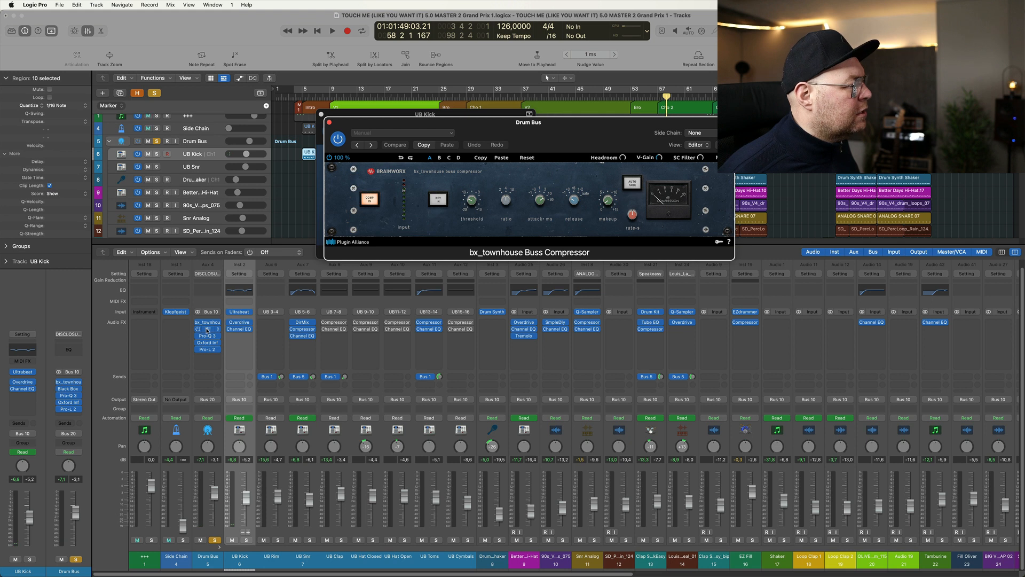
pyautogui.click(208, 329)
pyautogui.click(208, 335)
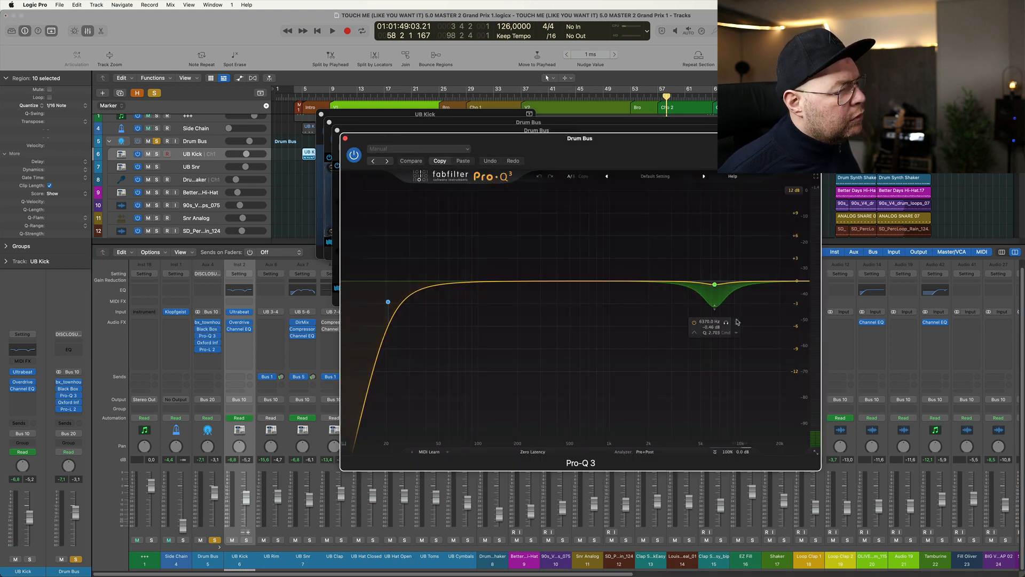
# - Play the drums through Pro-Q 3, examine its high-frequency dip band and low cut, and close the equalizer
pyautogui.press('space')
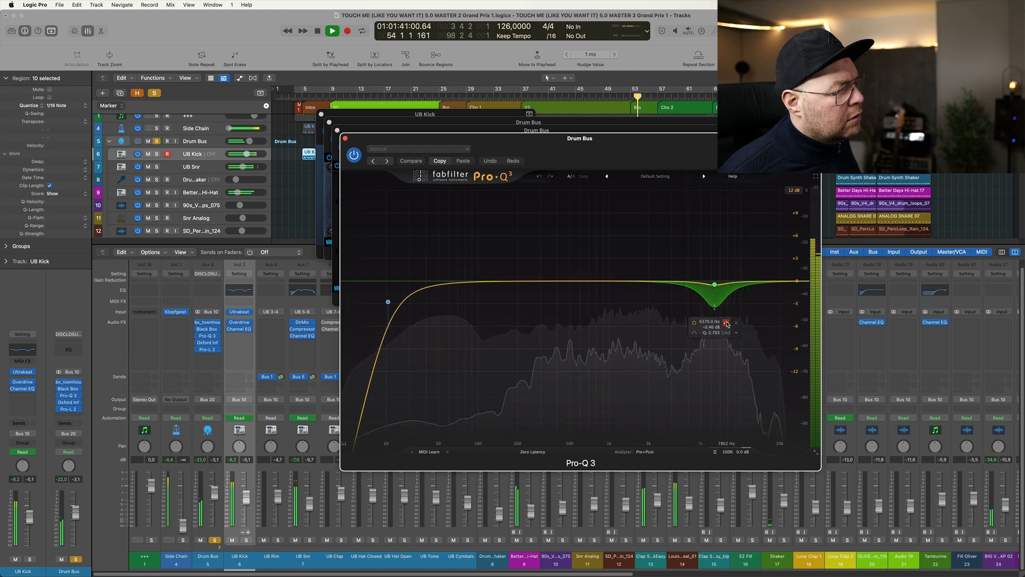
pyautogui.press('space')
pyautogui.moveTo(659, 246); pyautogui.dragTo(749, 318)
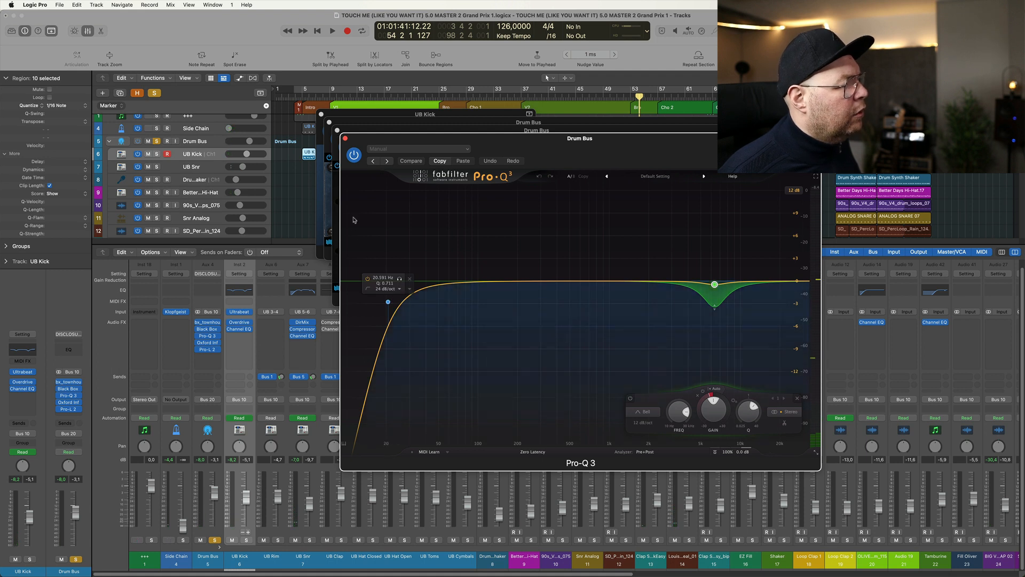
pyautogui.click(345, 139)
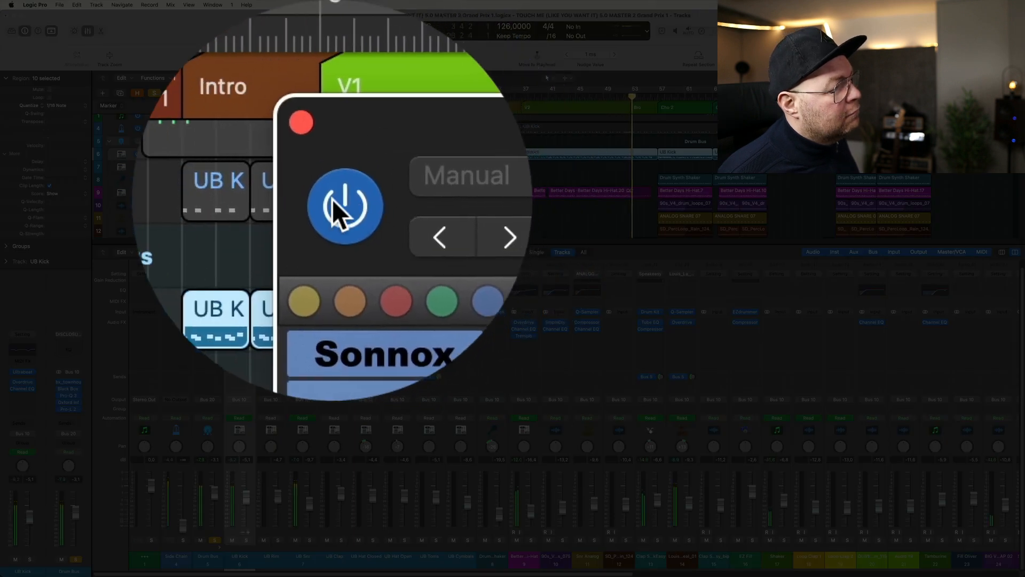
# - Compare the Drum Bus with Oxford Inflator bypassed and active during playback, leaving the plug-in active
pyautogui.click(331, 130)
pyautogui.click(335, 130)
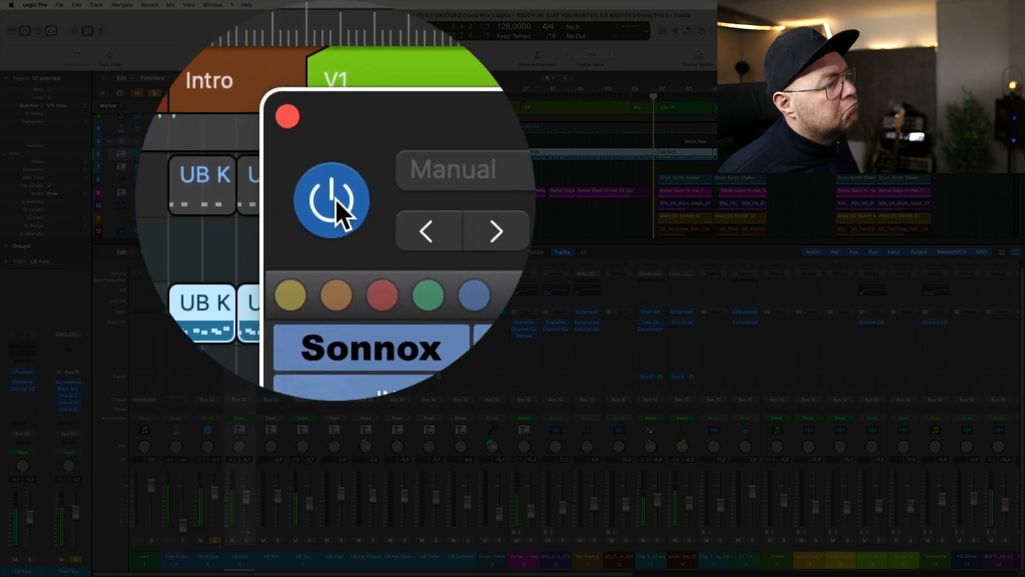
pyautogui.click(335, 199)
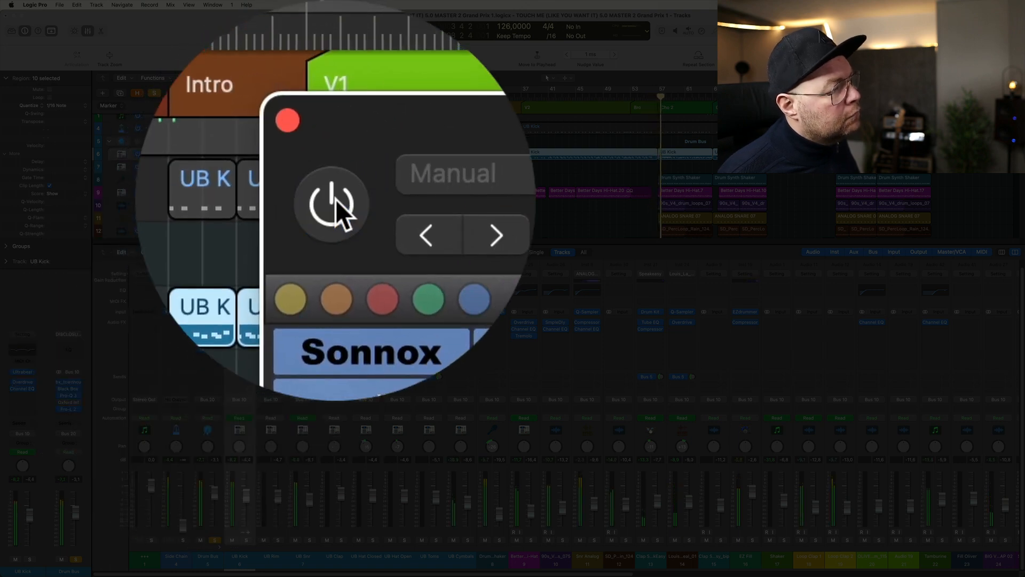
pyautogui.click(335, 200)
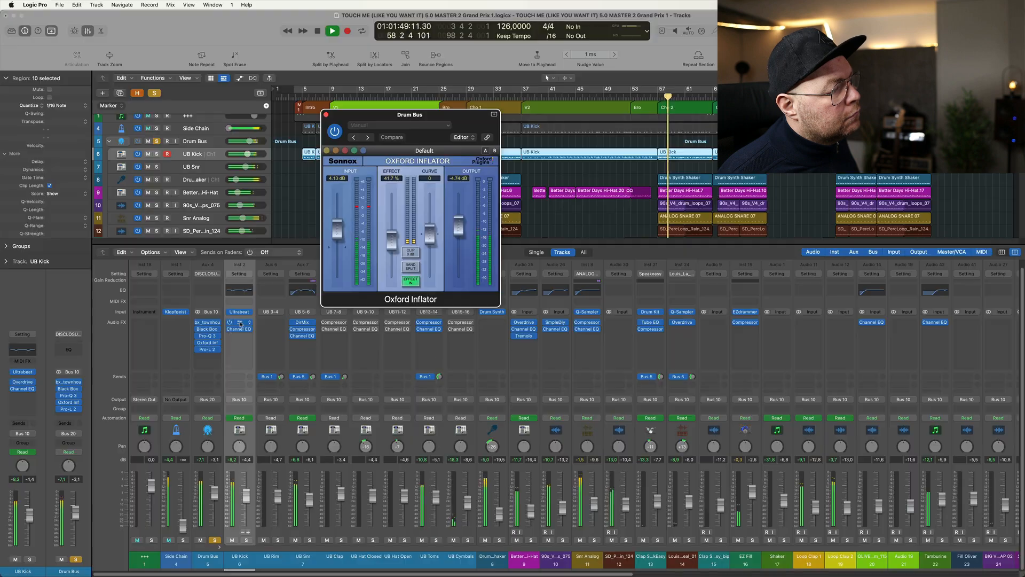
# - Open Pro-L 2 on the Drum Bus and play the drums to check its gain reduction, resetting the peak reading
pyautogui.click(210, 350)
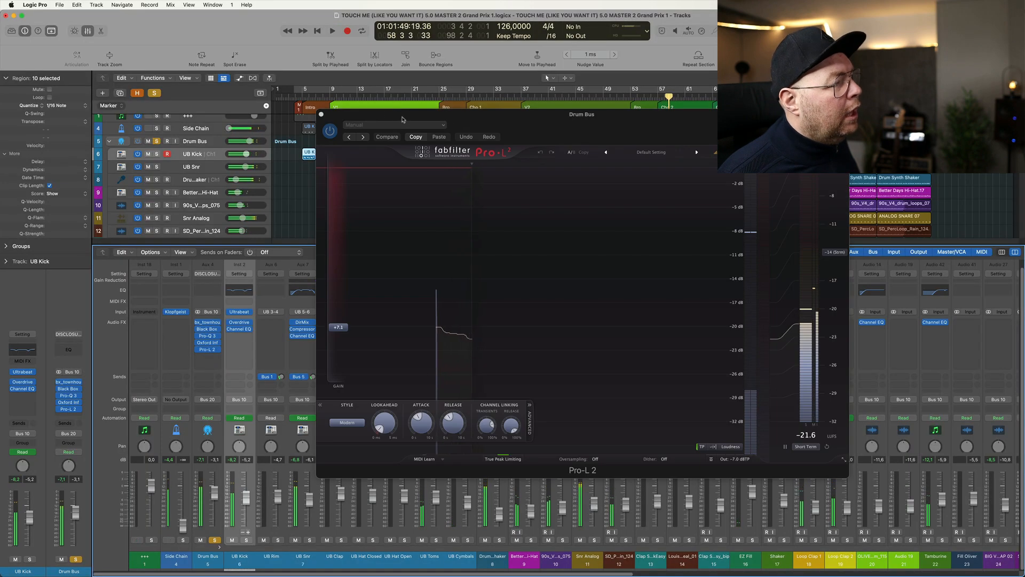
pyautogui.moveTo(398, 115); pyautogui.dragTo(360, 99)
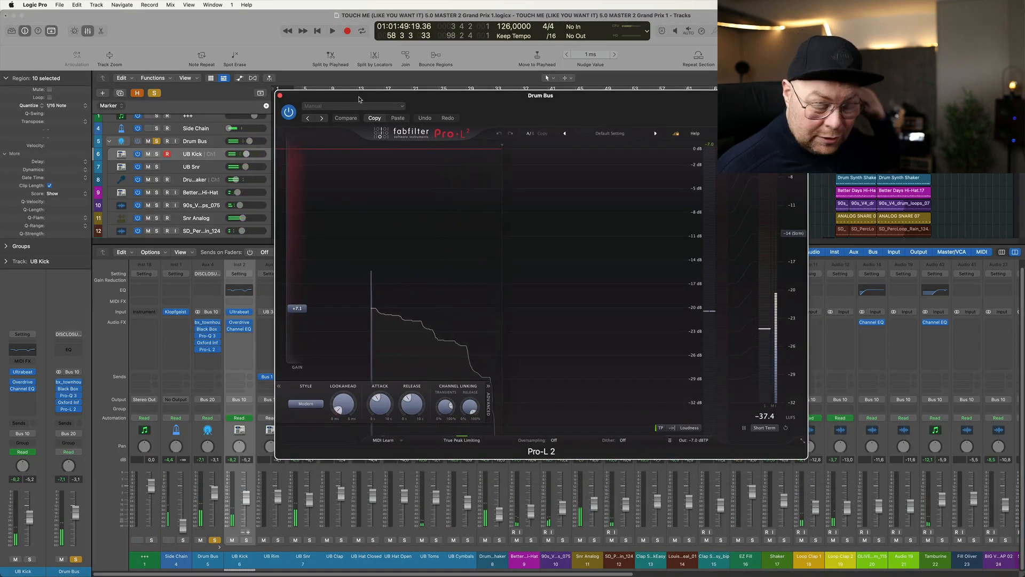
pyautogui.moveTo(359, 100); pyautogui.dragTo(344, 98)
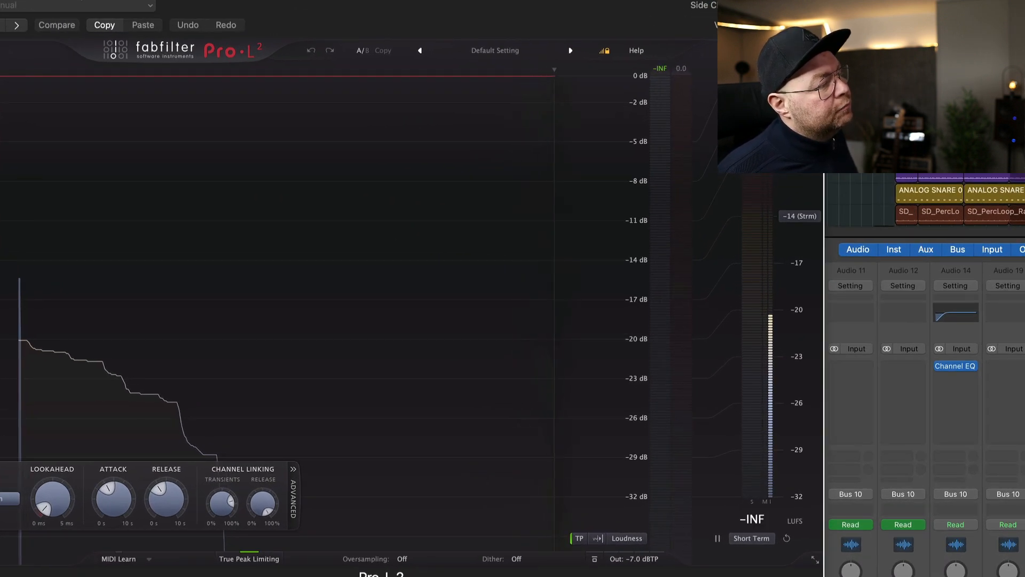
pyautogui.press('space')
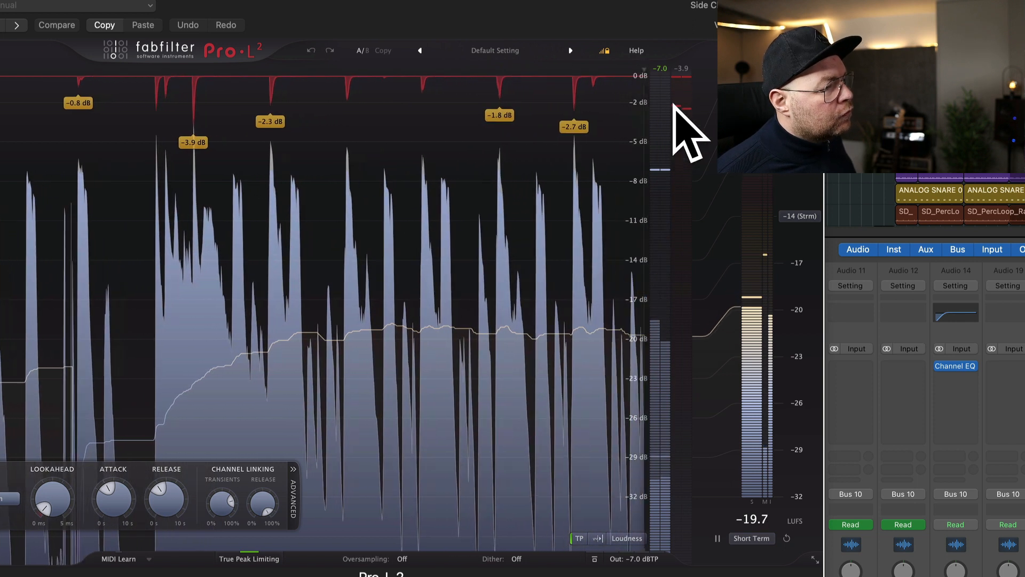
pyautogui.click(683, 73)
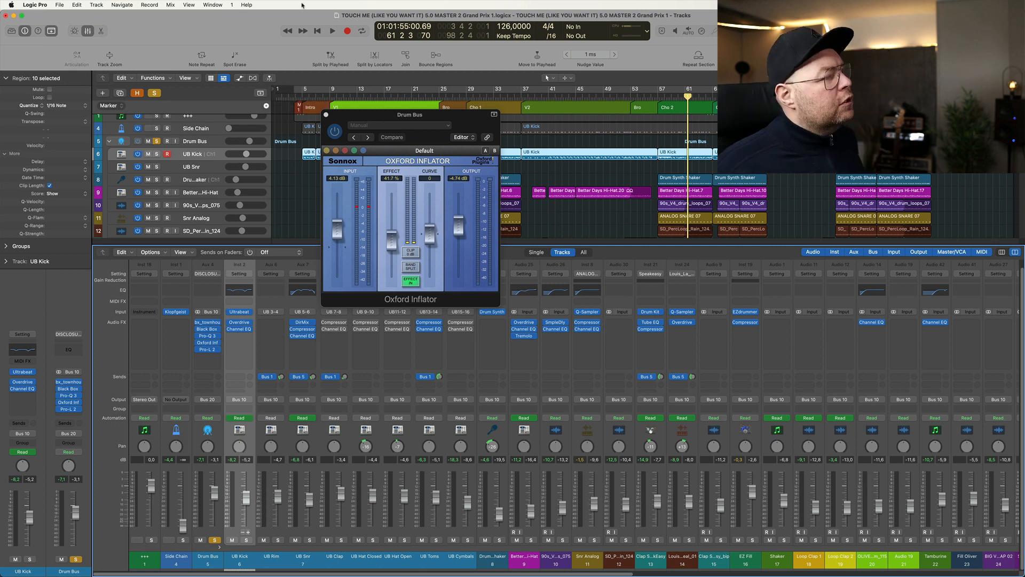
# - Play the drums through the Drum Bus's Pro-L 2 limiter, and close it along with Oxford Inflator
pyautogui.click(206, 349)
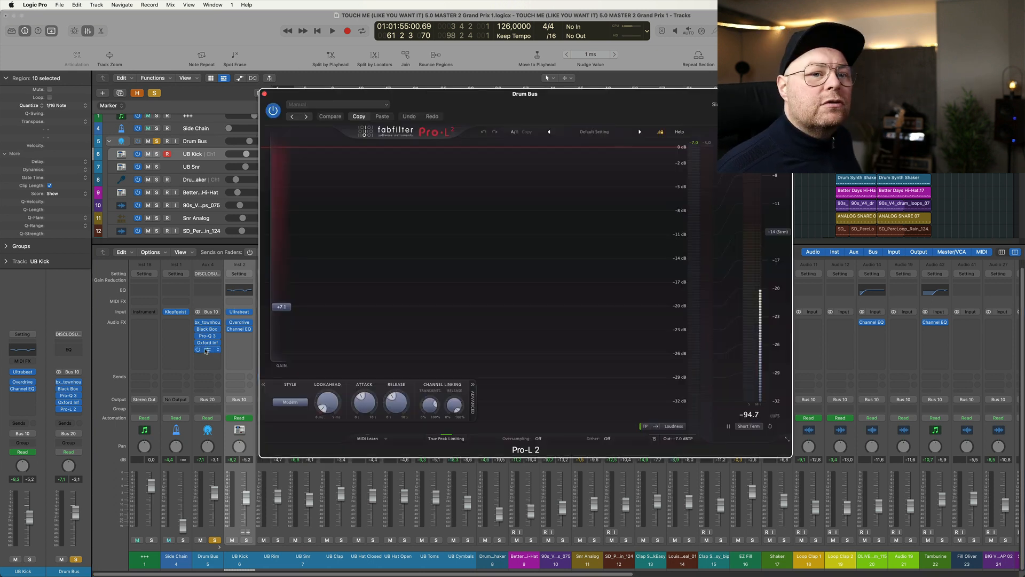
pyautogui.press('space')
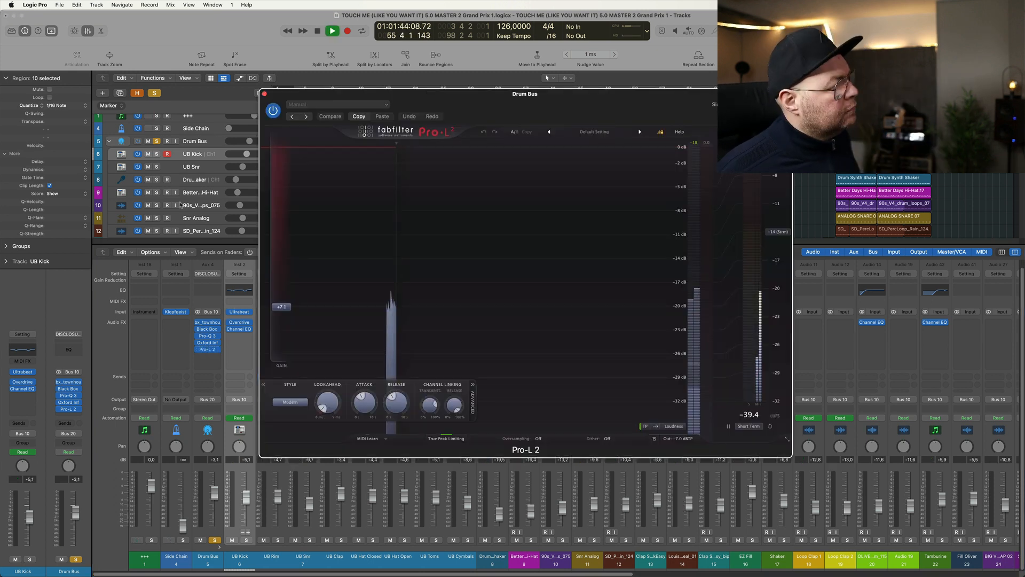
pyautogui.click(264, 94)
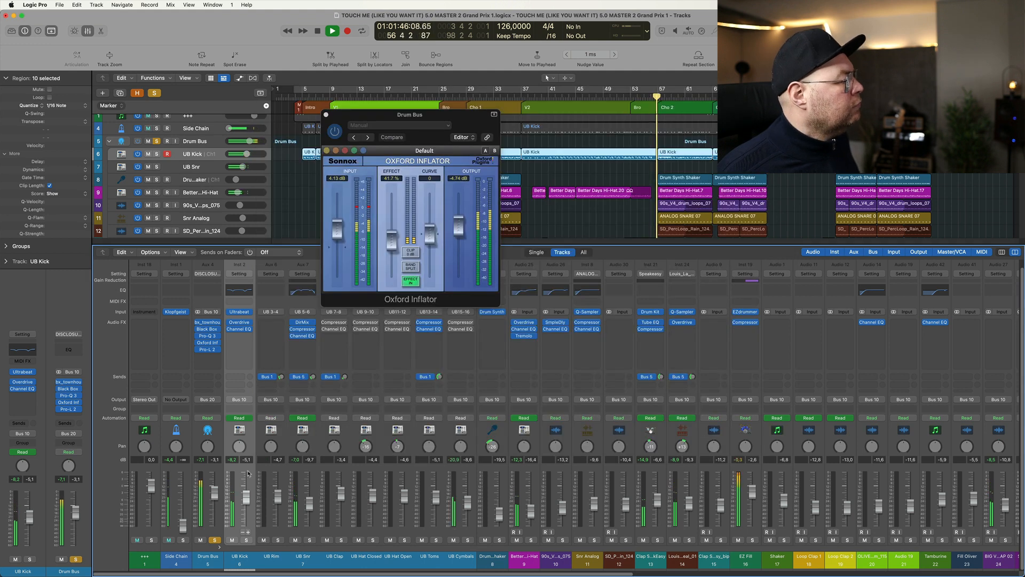
pyautogui.click(326, 115)
pyautogui.press('space')
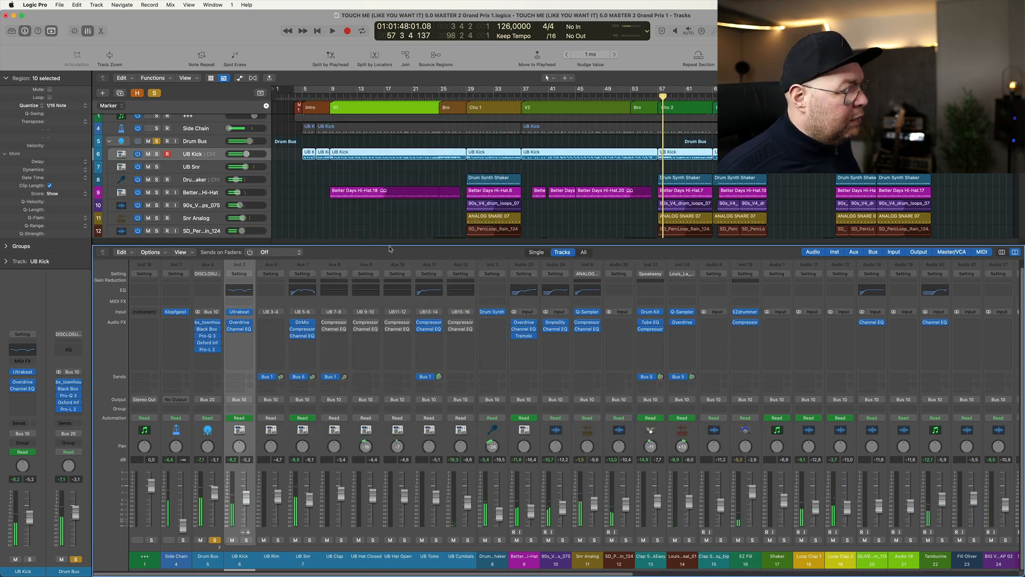
# - From the start of Cho 1 at bar 29, play the Drum Synth Shaker soloed and add Better Days Hi-Hat to the solo
pyautogui.press('x')
pyautogui.moveTo(439, 171); pyautogui.dragTo(548, 337)
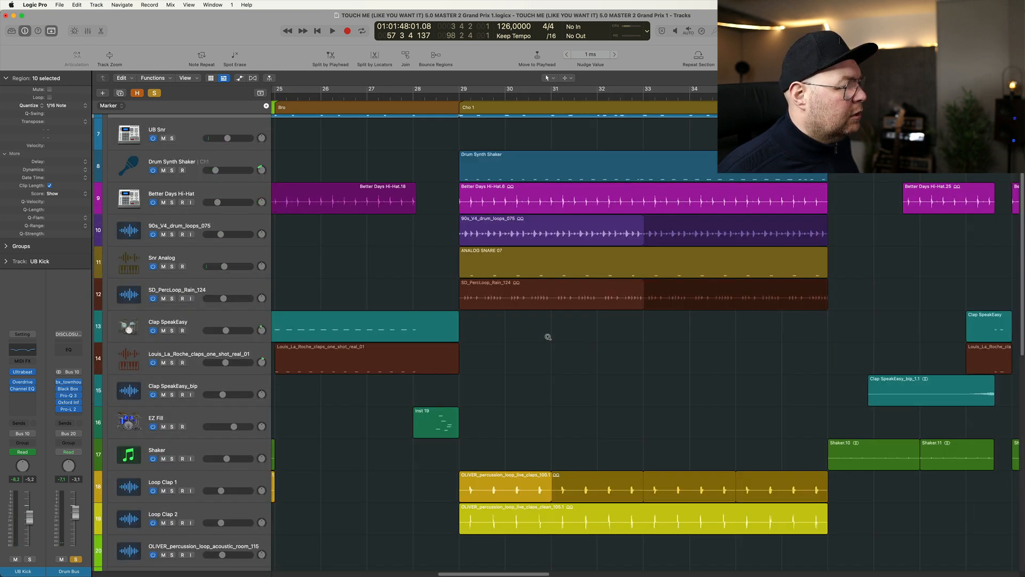
pyautogui.click(460, 103)
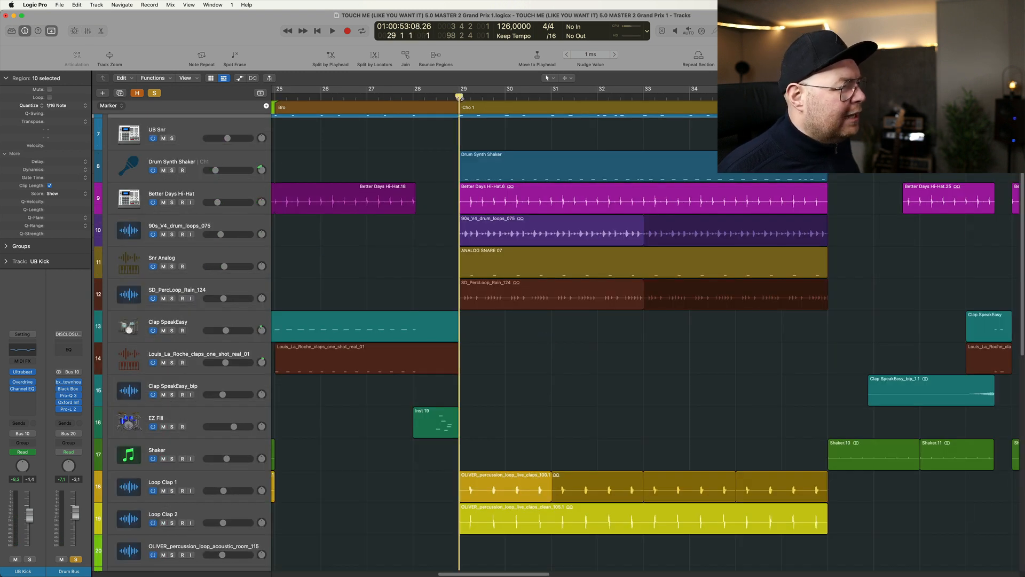
pyautogui.click(169, 167)
pyautogui.click(172, 170)
pyautogui.press('space')
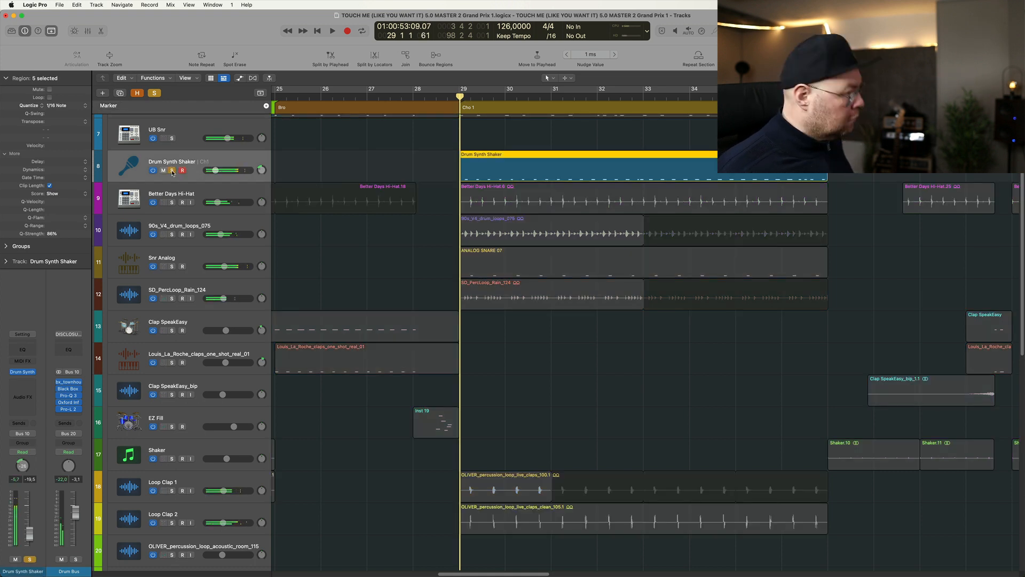
pyautogui.click(172, 203)
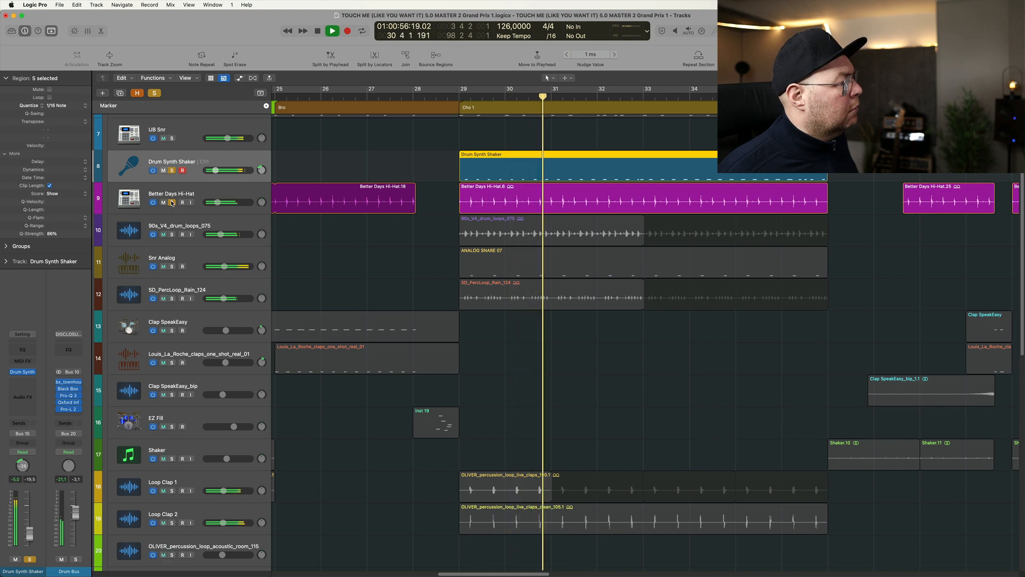
pyautogui.press('space')
# - Take Drum Synth Shaker out of the solo and play the Better Days Hi-Hat track alone
pyautogui.click(172, 170)
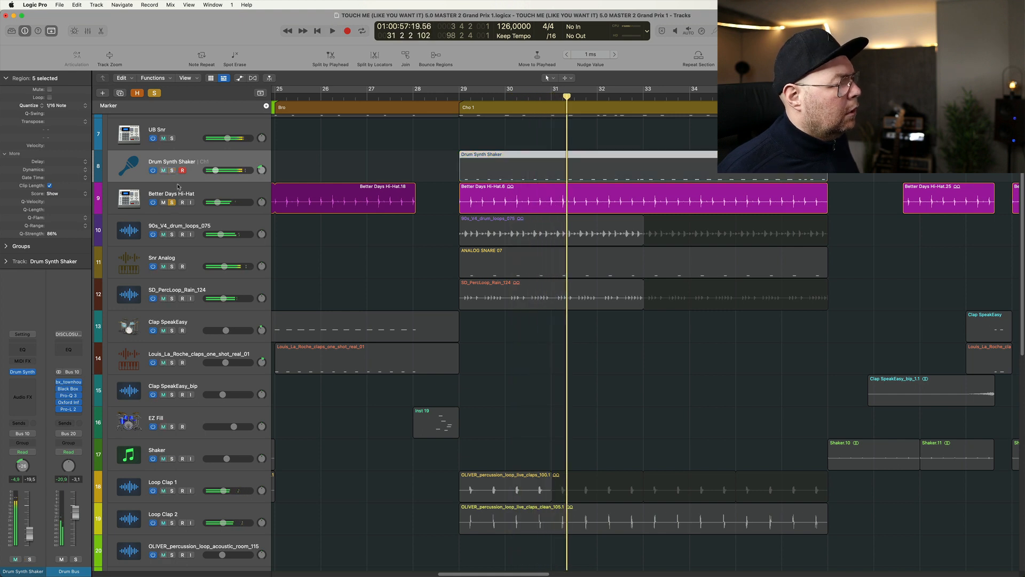
pyautogui.click(179, 195)
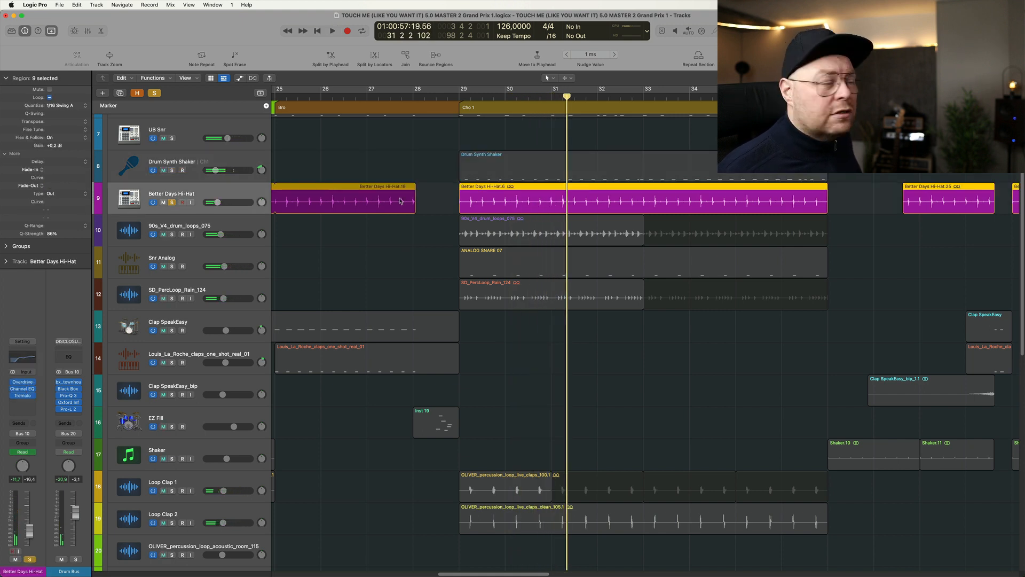
pyautogui.press('space')
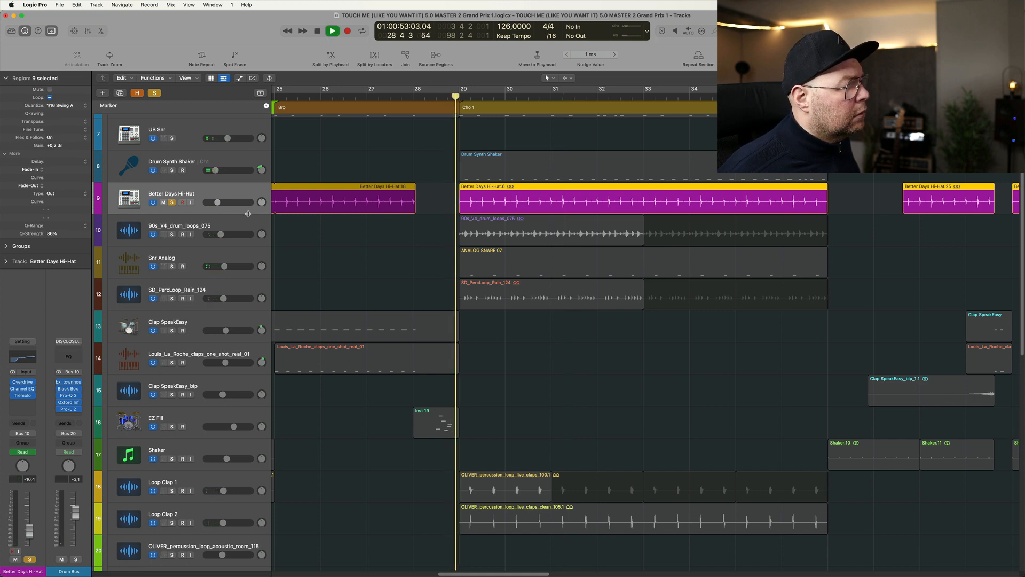
pyautogui.press('space')
# - Move the solo from Better Days Hi-Hat to 90s_V4_drum_loops_075 and play that loop alone
pyautogui.click(172, 234)
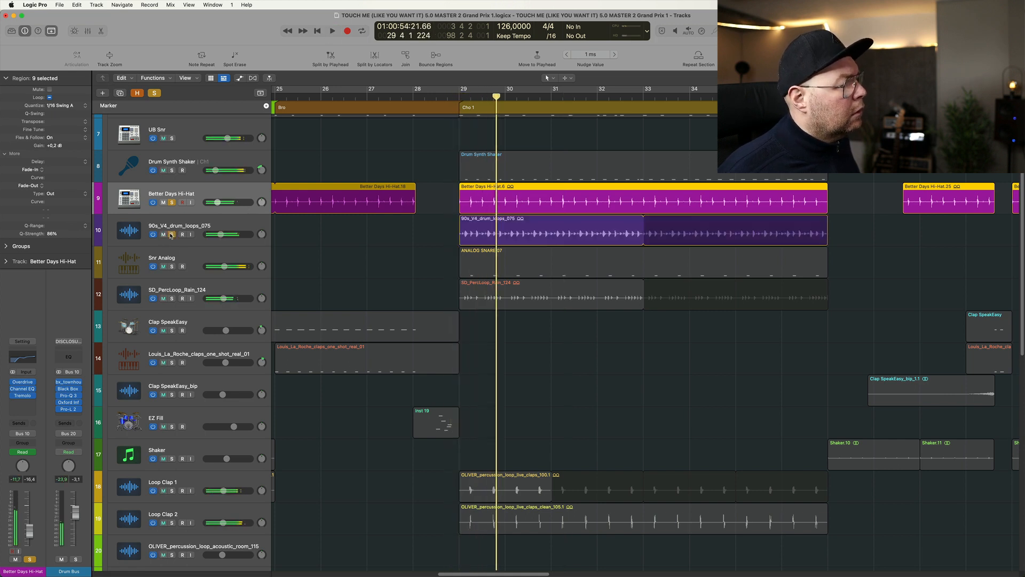
pyautogui.click(174, 228)
pyautogui.click(172, 203)
pyautogui.press('space')
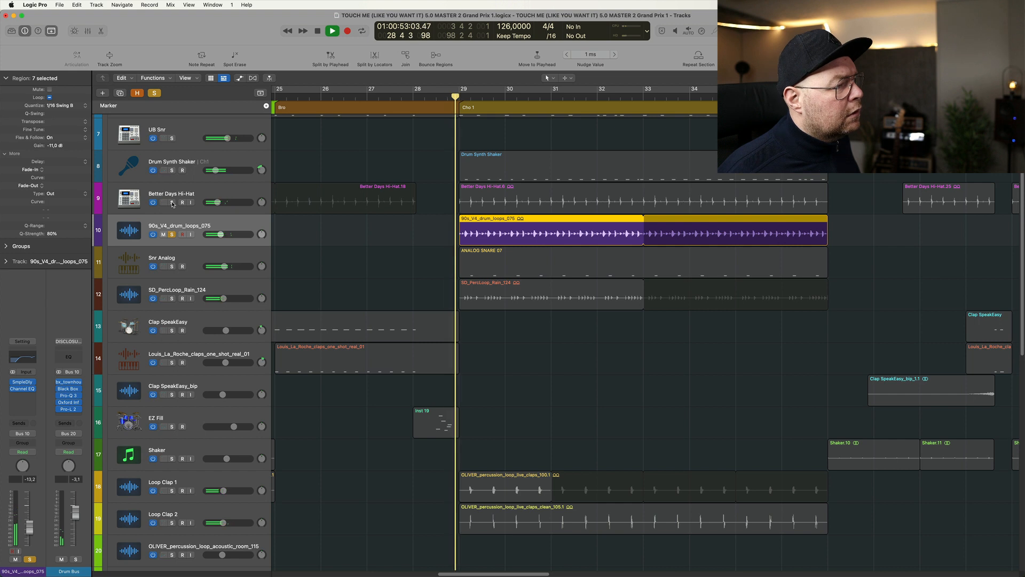
pyautogui.press('space')
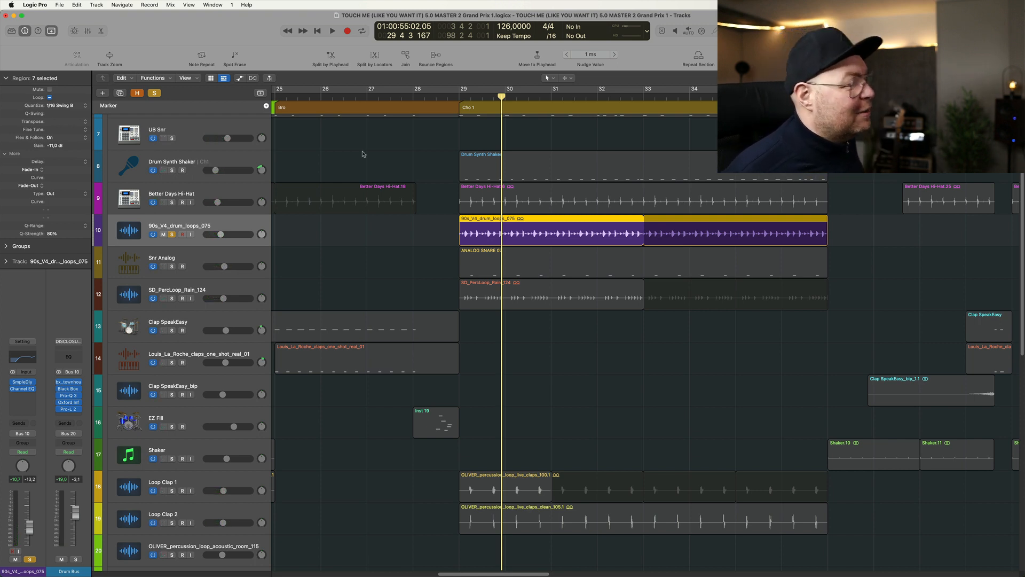
# - Play Snr Analog soloed together with 90s_V4_drum_loops_075, and drop the drum loop to hear the snare alone
pyautogui.click(172, 266)
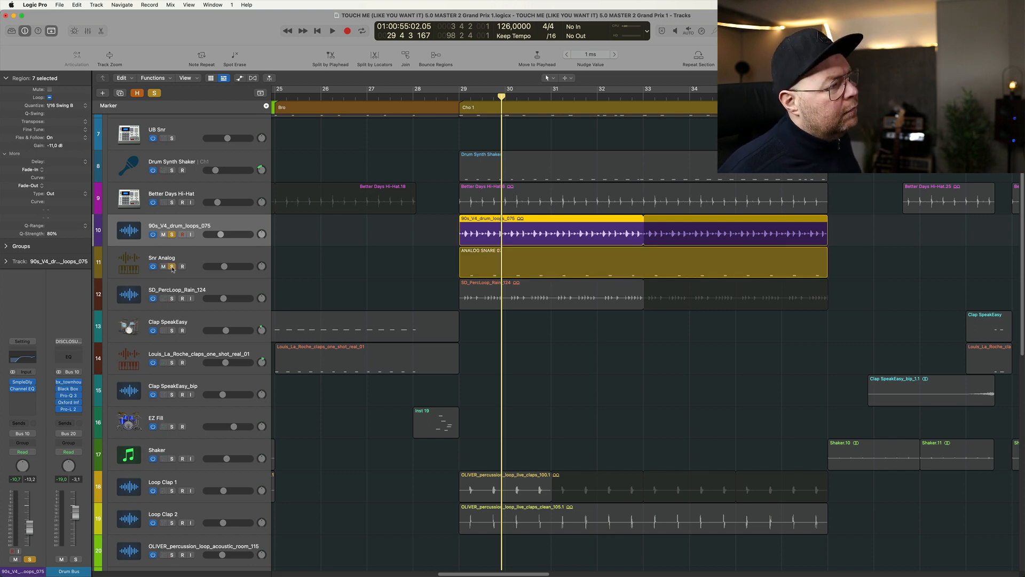
pyautogui.press('space')
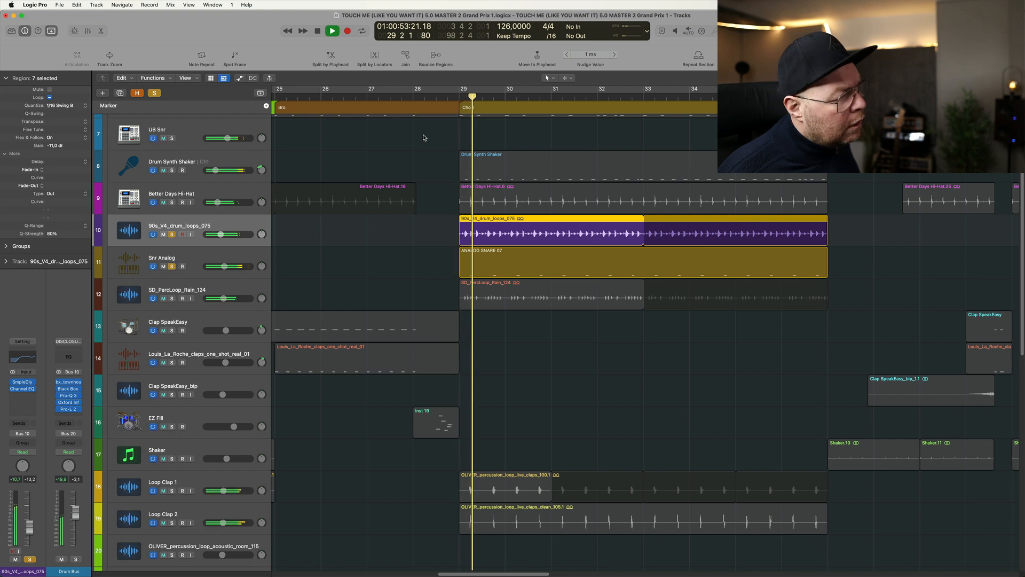
pyautogui.click(171, 235)
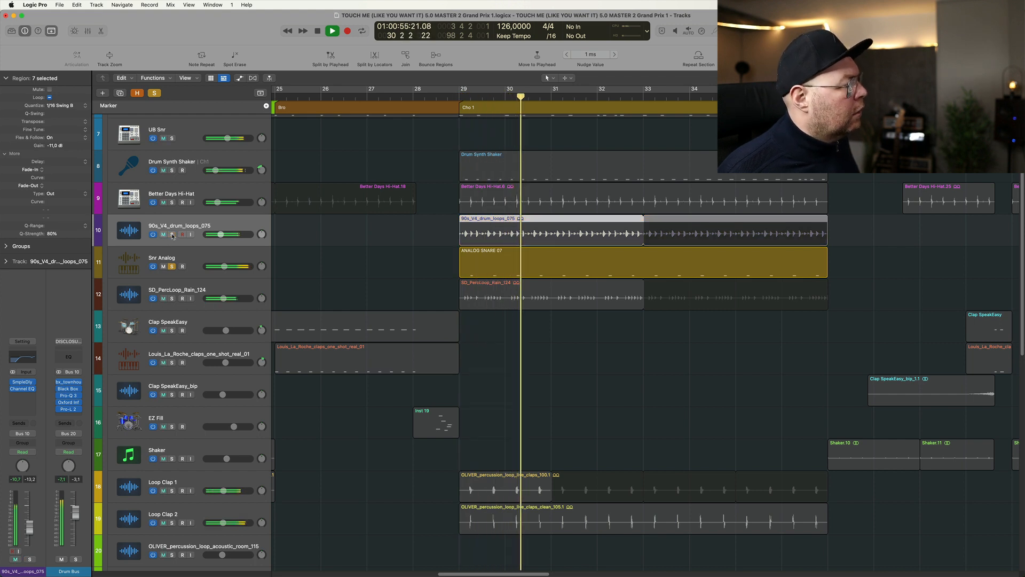
# - Open the Compressor on the Snr Analog track and set its Mix to 55.5 %
pyautogui.click(141, 261)
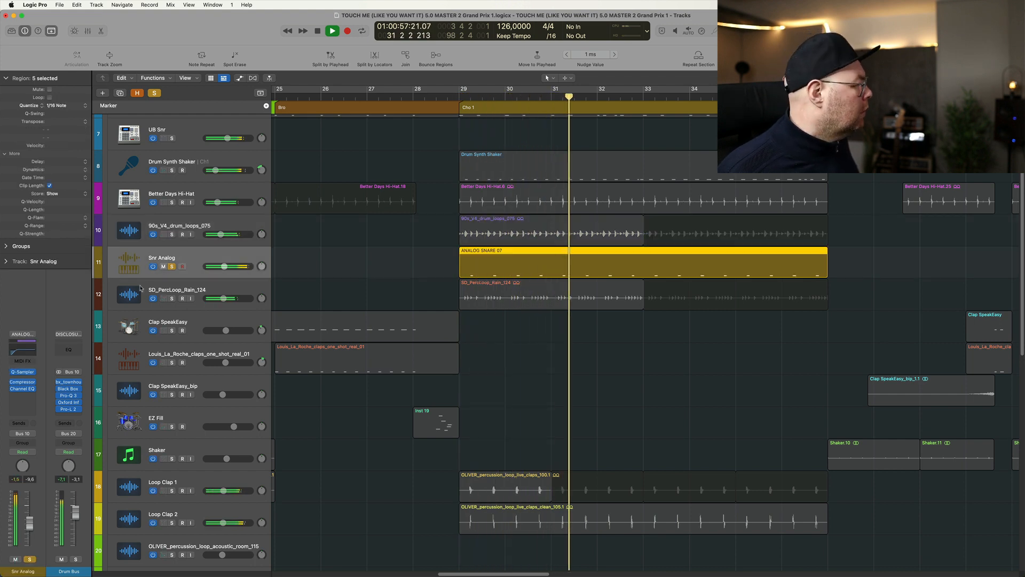
pyautogui.click(21, 382)
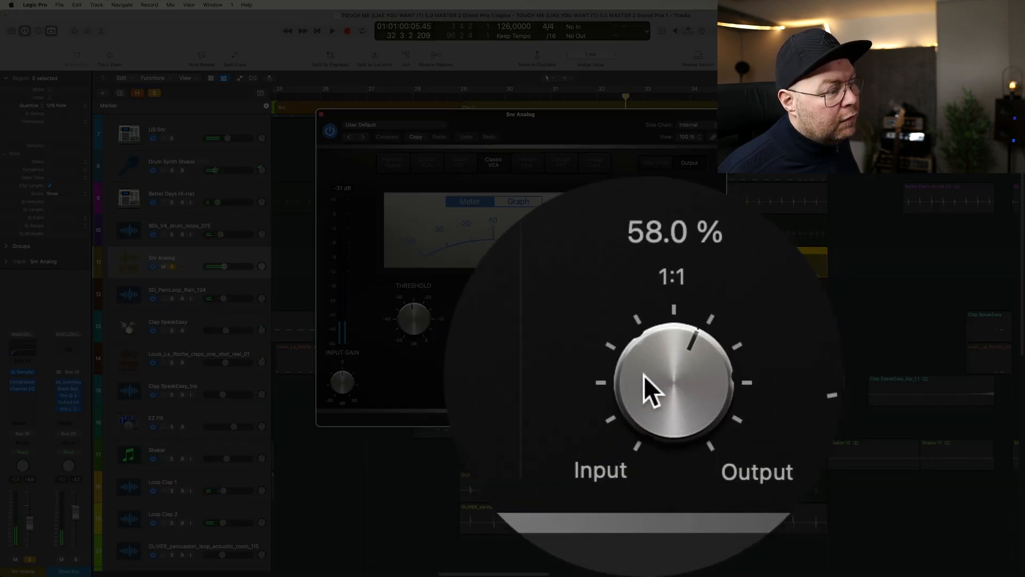
pyautogui.moveTo(649, 381); pyautogui.dragTo(644, 383)
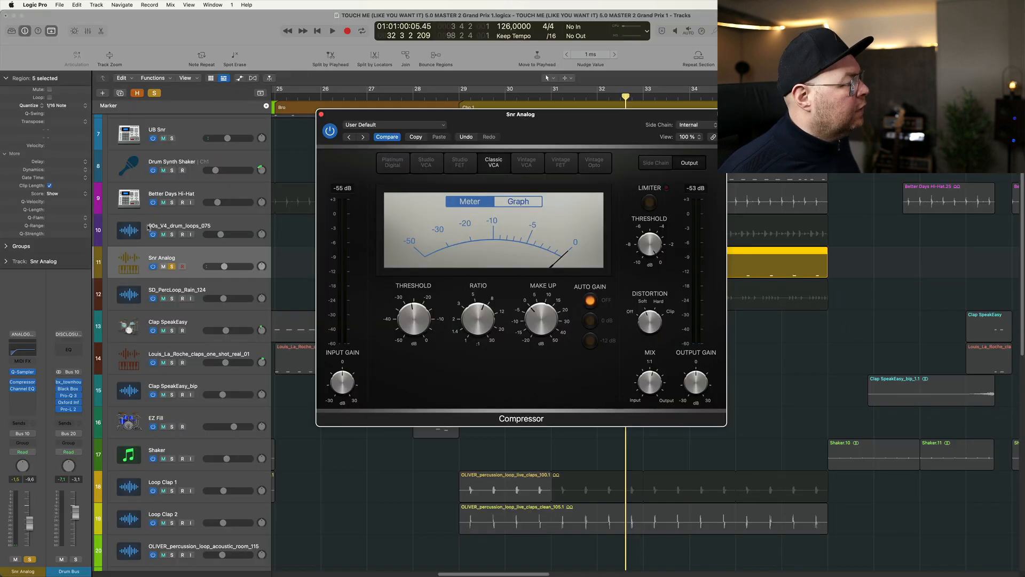
# - Compare Snr Analog with the Channel EQ's 100 Hz low cut off and on, and close both plug-ins
pyautogui.click(22, 388)
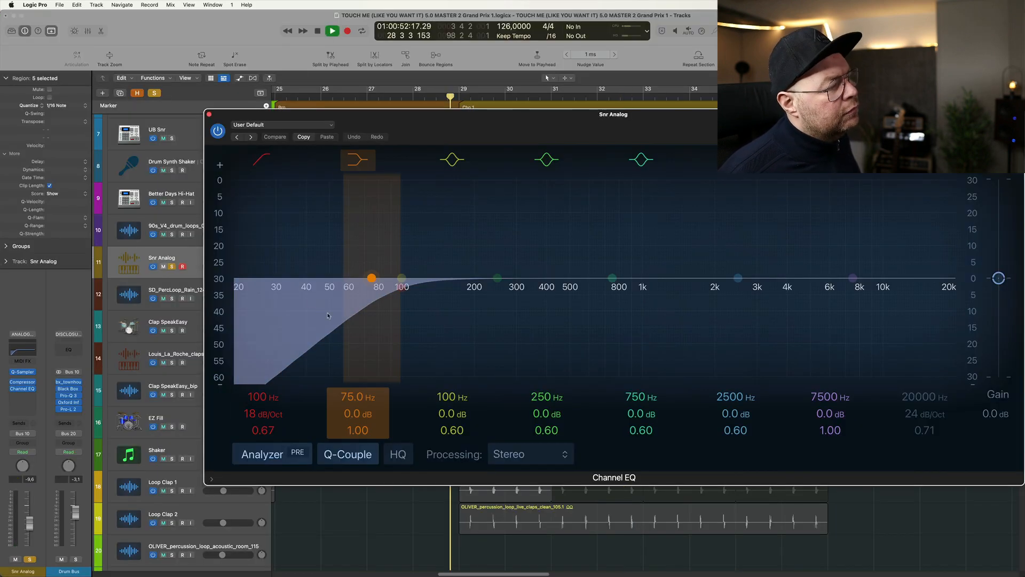
pyautogui.click(265, 158)
pyautogui.click(264, 158)
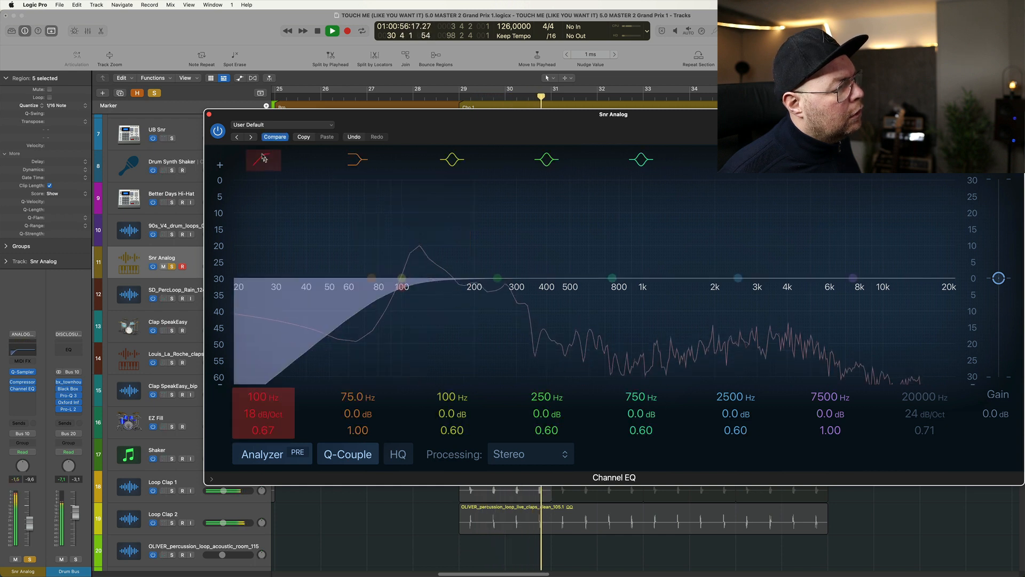
pyautogui.press('space')
pyautogui.click(208, 114)
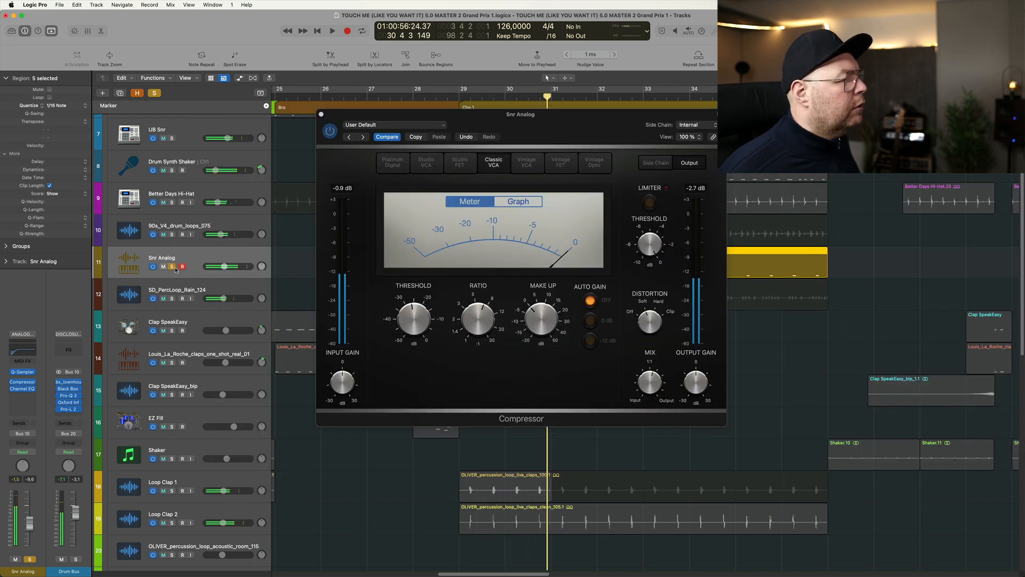
pyautogui.click(172, 267)
pyautogui.press('super+w')
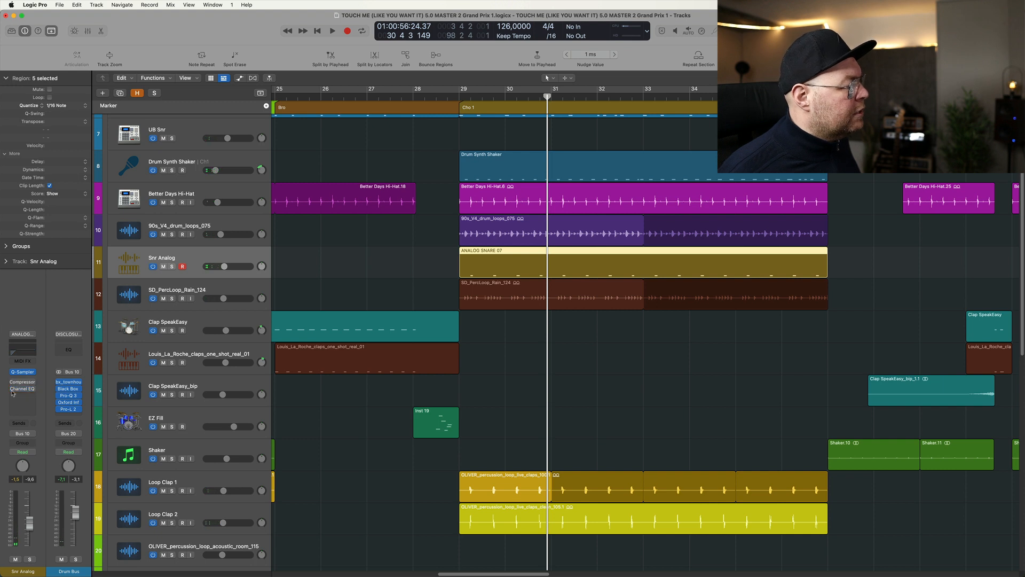
# - Compare the soloed Snr Analog with its Compressor and Channel EQ bypassed and active, and end the solo
pyautogui.press('s')
pyautogui.press('space')
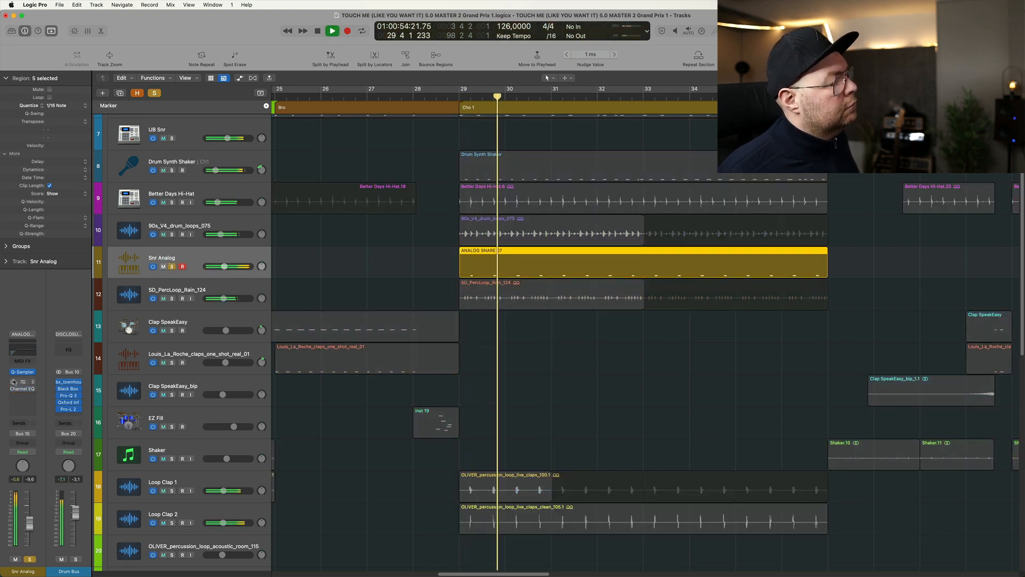
pyautogui.press('space')
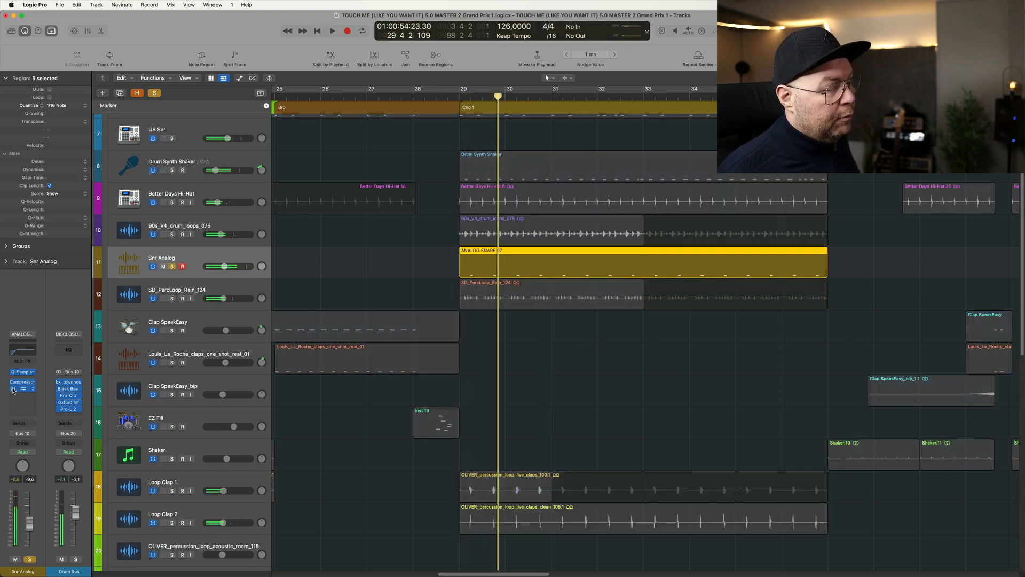
pyautogui.press('space')
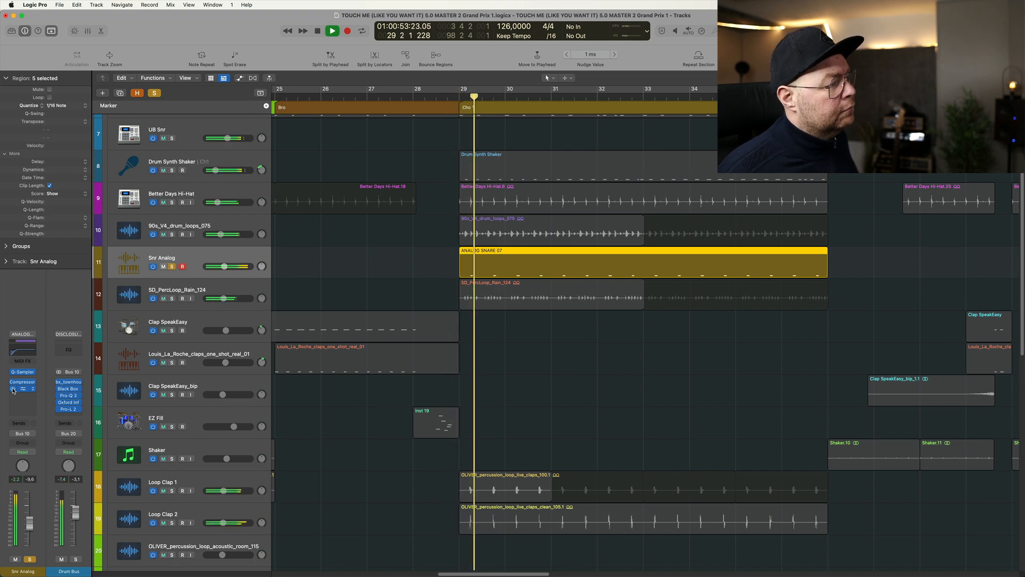
pyautogui.press('space')
pyautogui.click(172, 266)
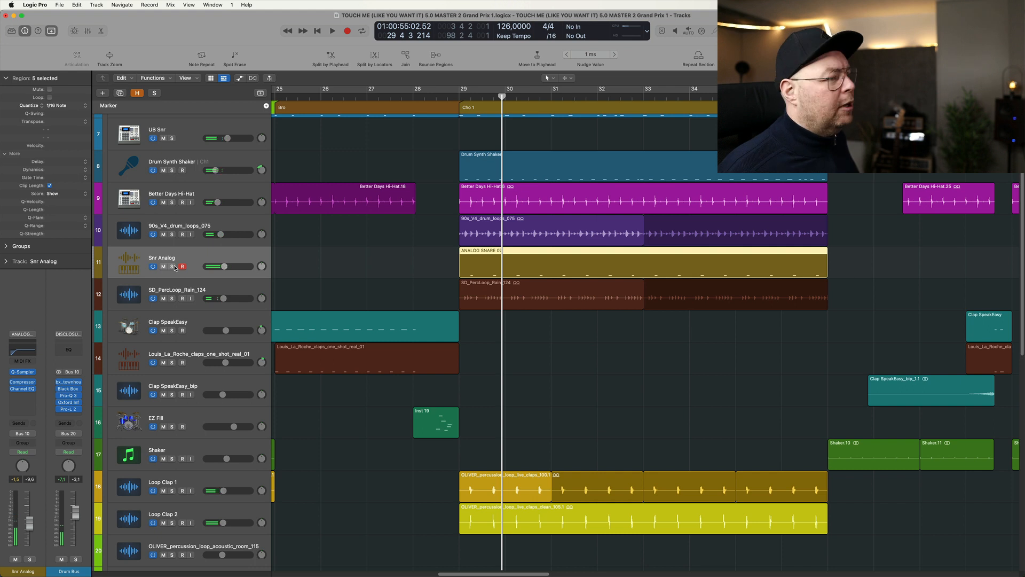
# - Play SD_PercLoop_Rain_124 soloed, adding Snr Analog, 90s_V4_drum_loops_075, Better Days Hi-Hat and Drum Synth Shaker one by one
pyautogui.click(172, 299)
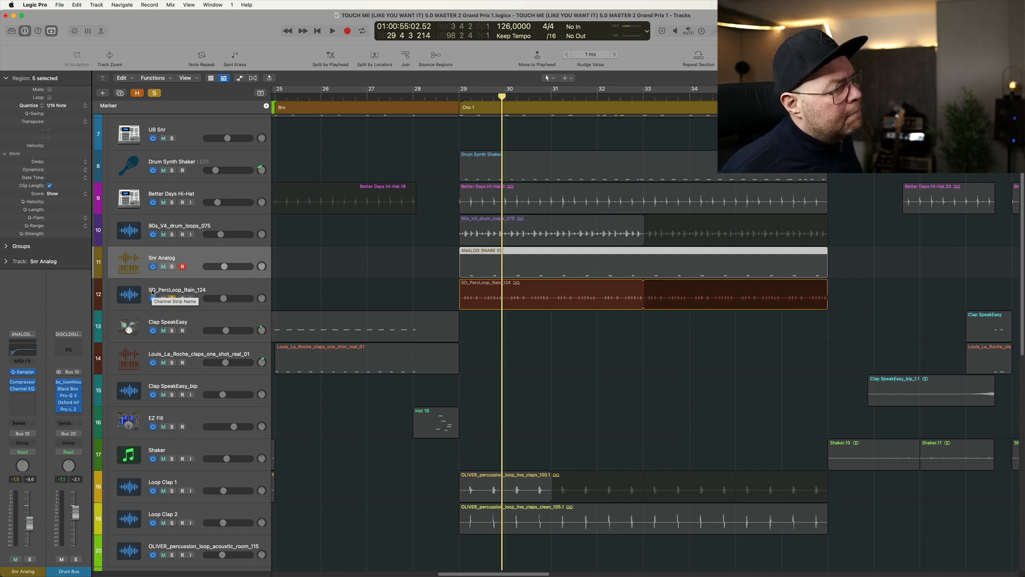
pyautogui.press('space')
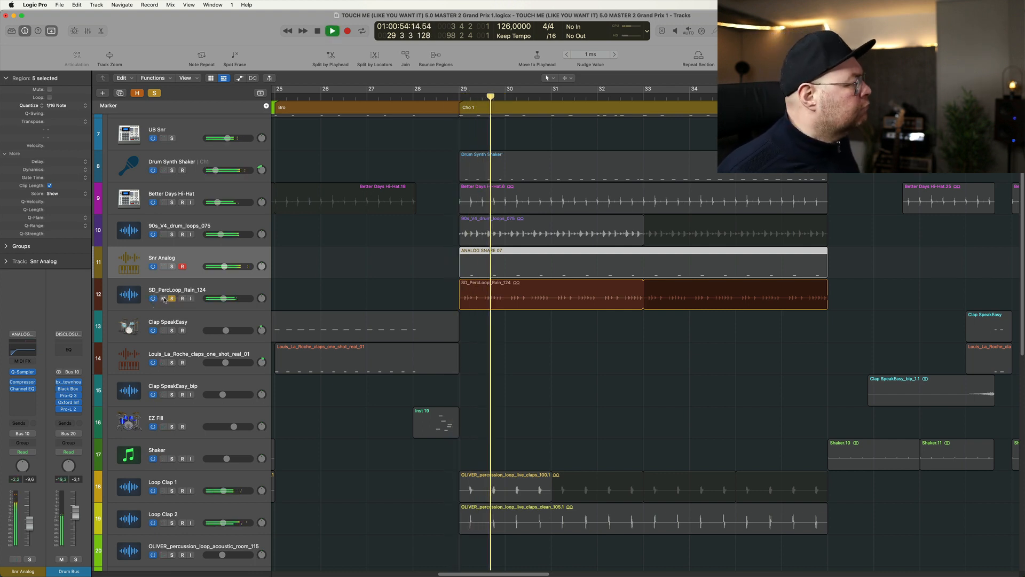
pyautogui.click(171, 265)
pyautogui.click(172, 234)
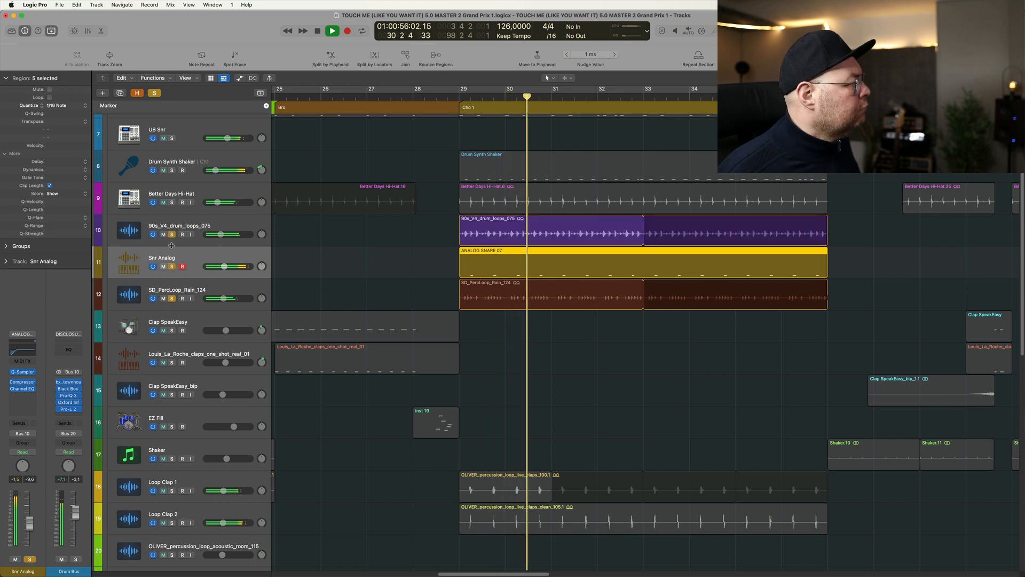
pyautogui.click(172, 202)
pyautogui.click(172, 170)
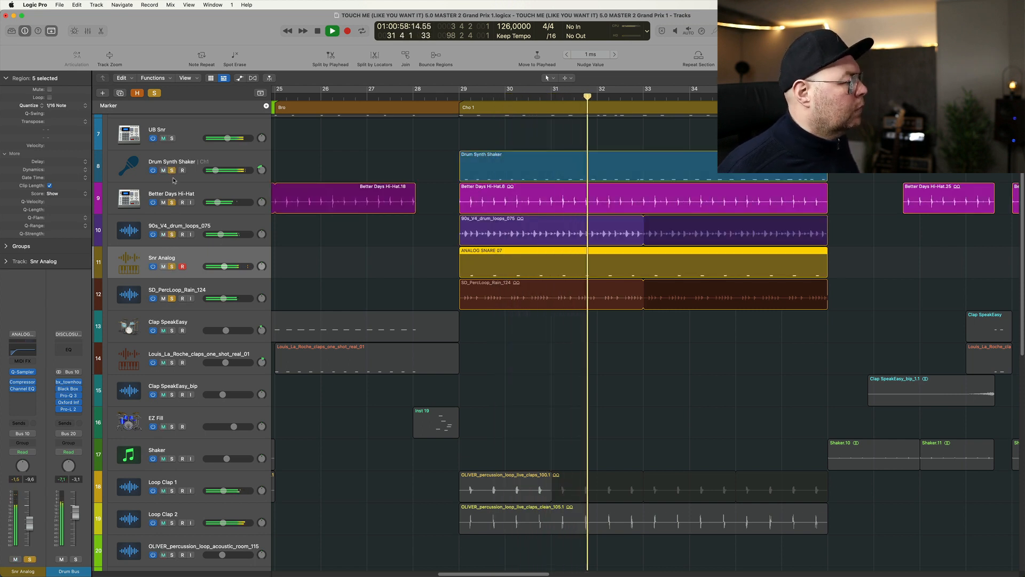
pyautogui.press('space')
# - Solo Loop Clap 1 in place of the other drum tracks, play it, and add Loop Clap 2 to the solo
pyautogui.keyDown('alt'); pyautogui.click(172, 490); pyautogui.keyUp('alt')
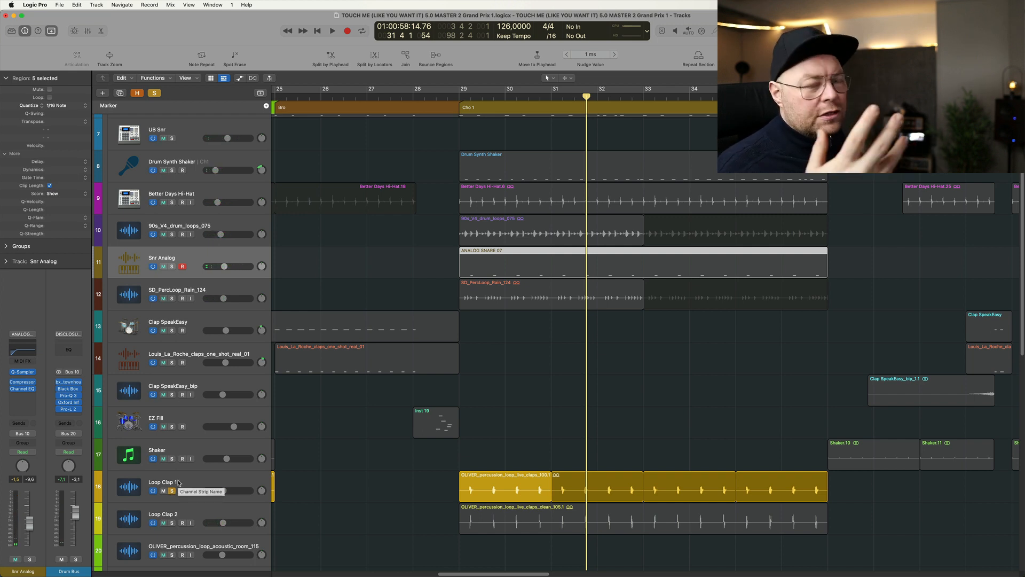
pyautogui.press('space')
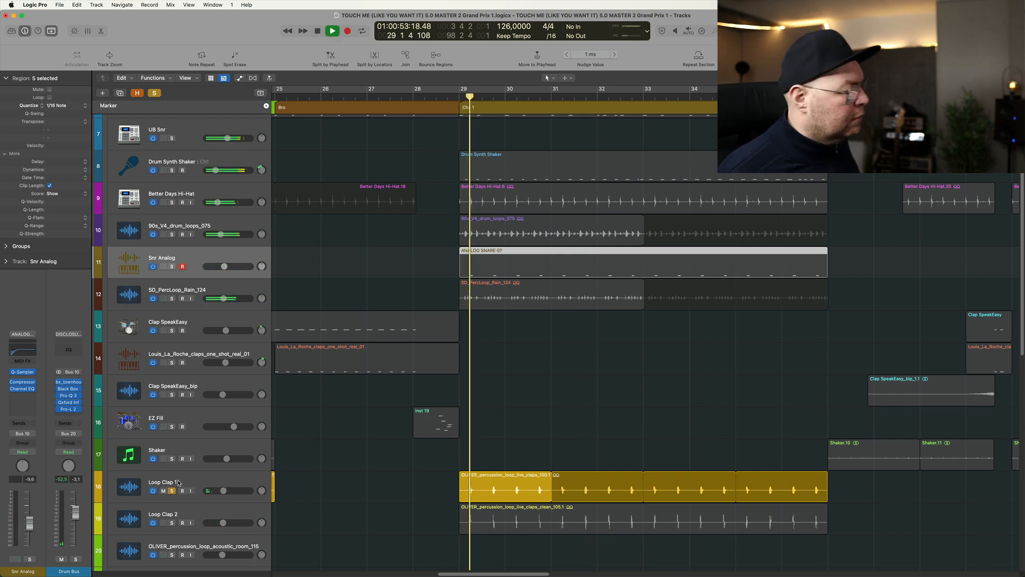
pyautogui.click(172, 522)
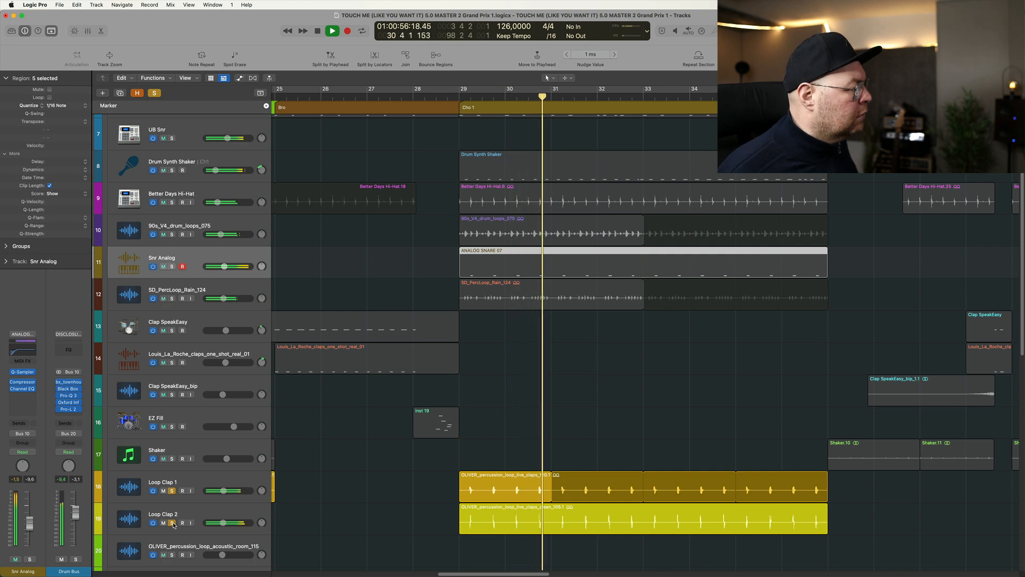
# - Stop playback, end Loop Clap 2's solo, and audition the Tamburine track on its own
pyautogui.press('space')
pyautogui.click(172, 522)
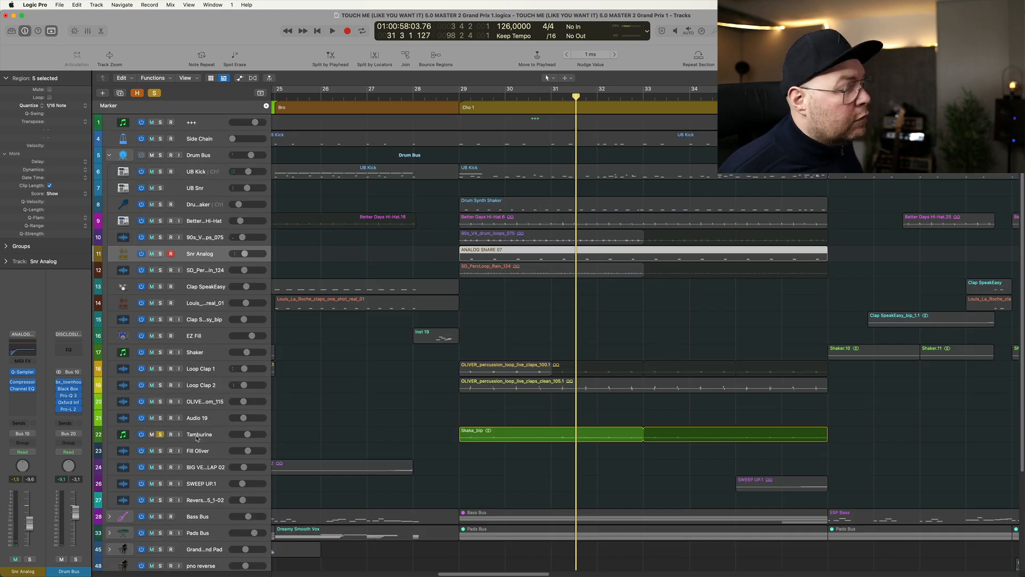
pyautogui.click(197, 437)
pyautogui.press('space')
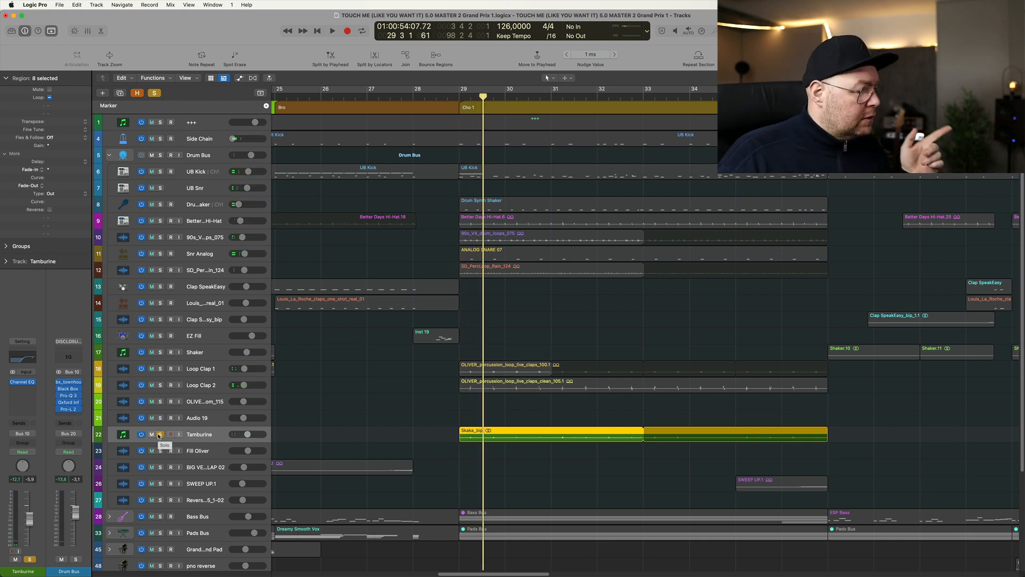
# - Solo SD_PercLoop_Rain_124, Better Days Hi-Hat and 90s_V4_drum_loops_075 along with Tamburine, and audition the whole Drum Bus in solo
pyautogui.click(160, 270)
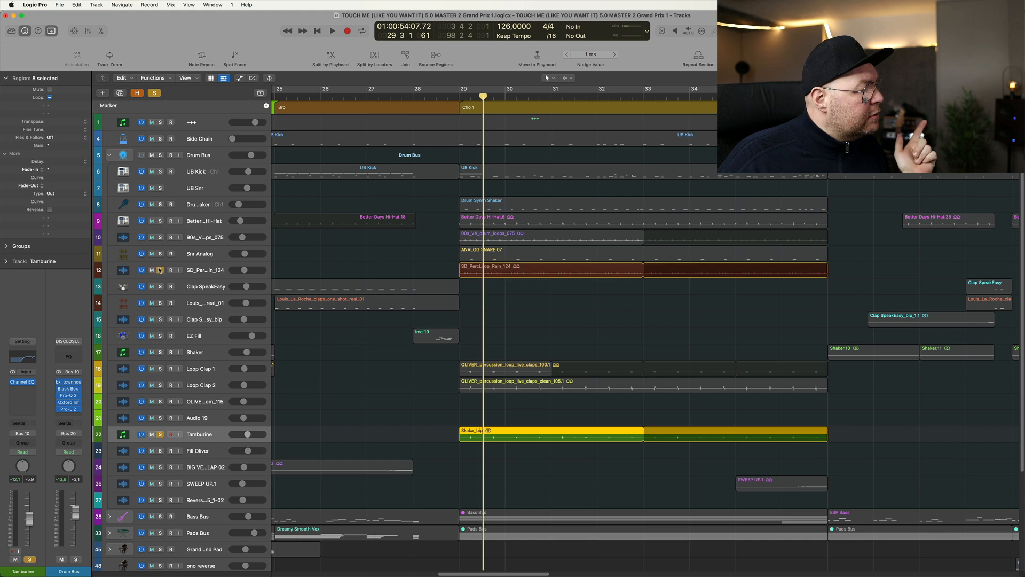
pyautogui.click(160, 220)
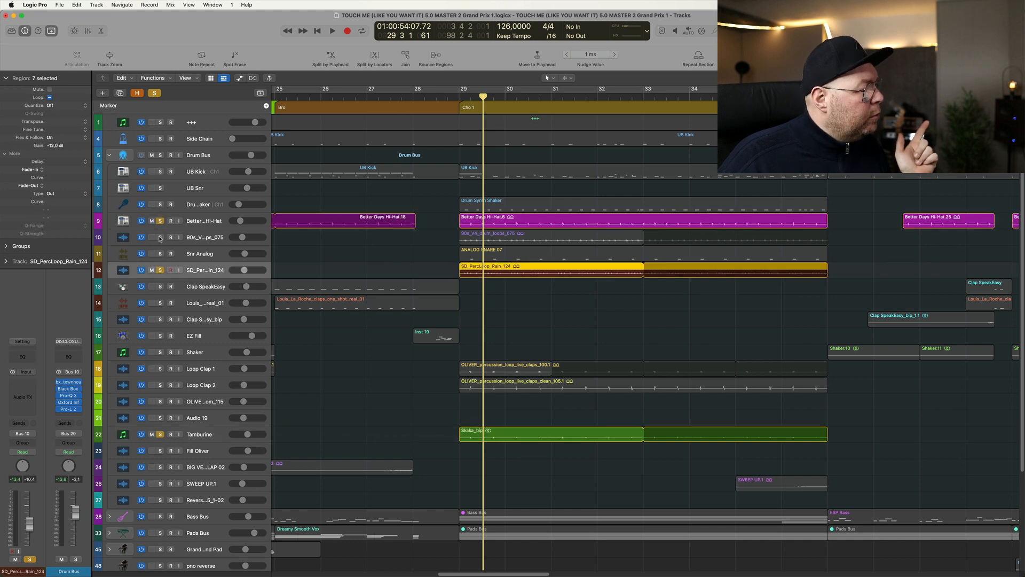
pyautogui.click(160, 237)
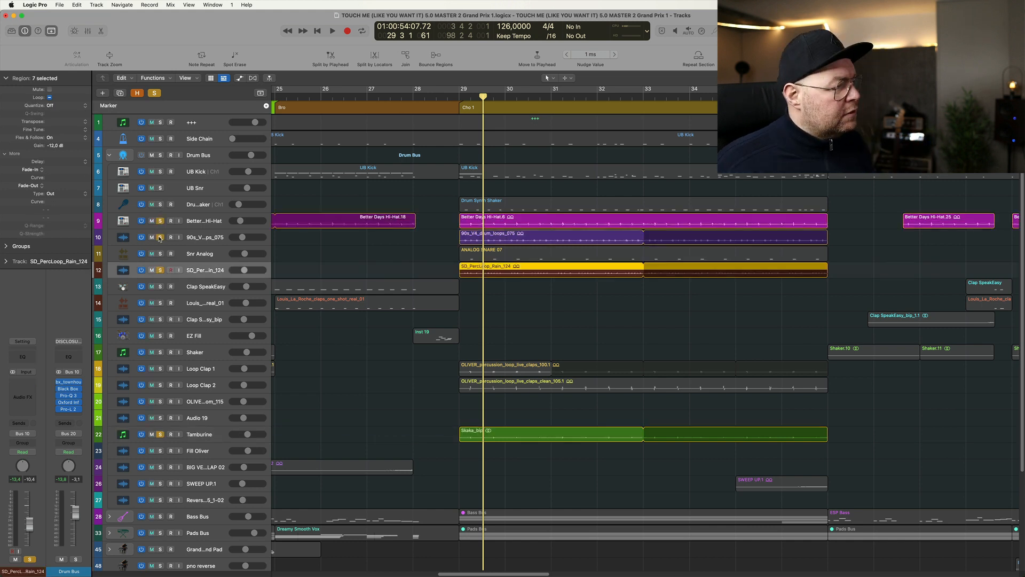
pyautogui.click(160, 155)
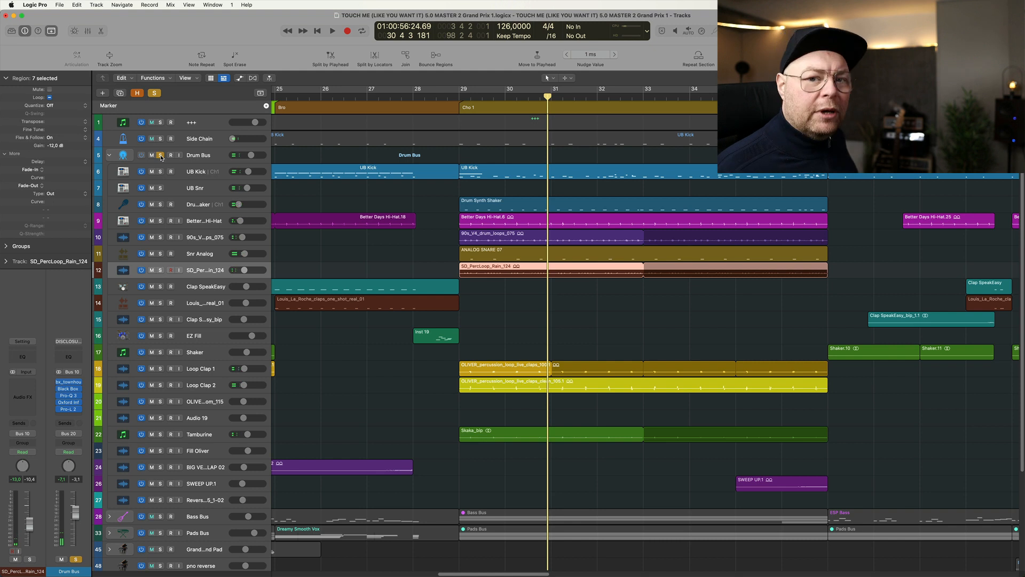
# - End the Drum Bus solo and collapse its track stack
pyautogui.press('super+Up')
pyautogui.press('super+Up')
pyautogui.press('super+Up')
pyautogui.press('super+Up')
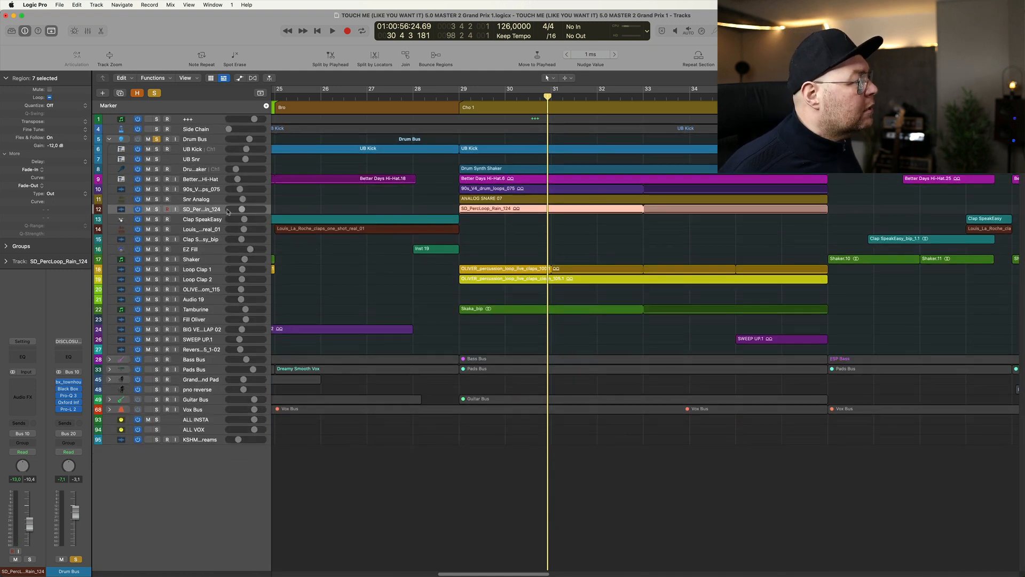
pyautogui.click(156, 139)
pyautogui.click(110, 139)
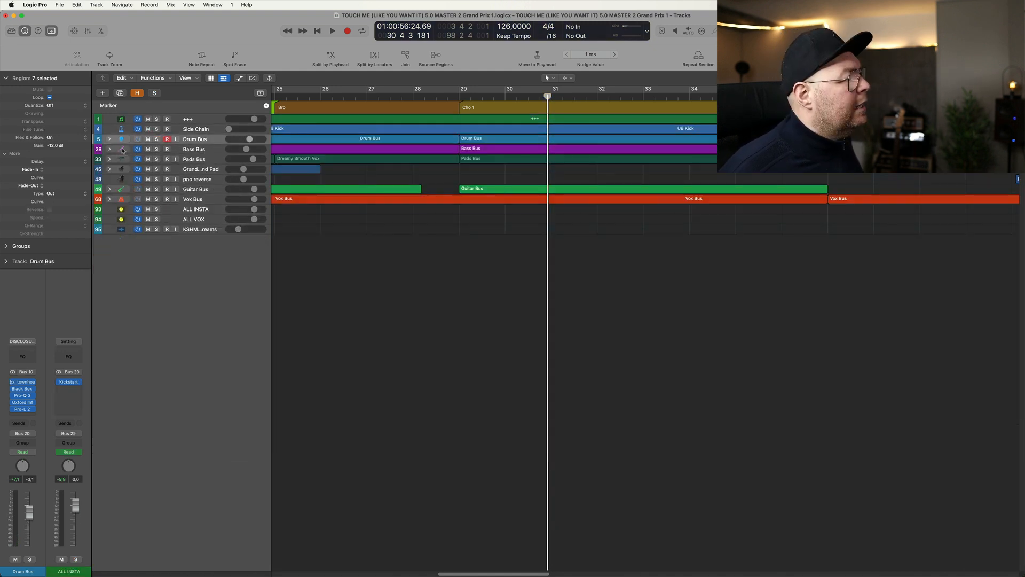
# - Expand the Bass Bus stack and audition its two ESP Bass tracks in solo, one after the other
pyautogui.click(156, 149)
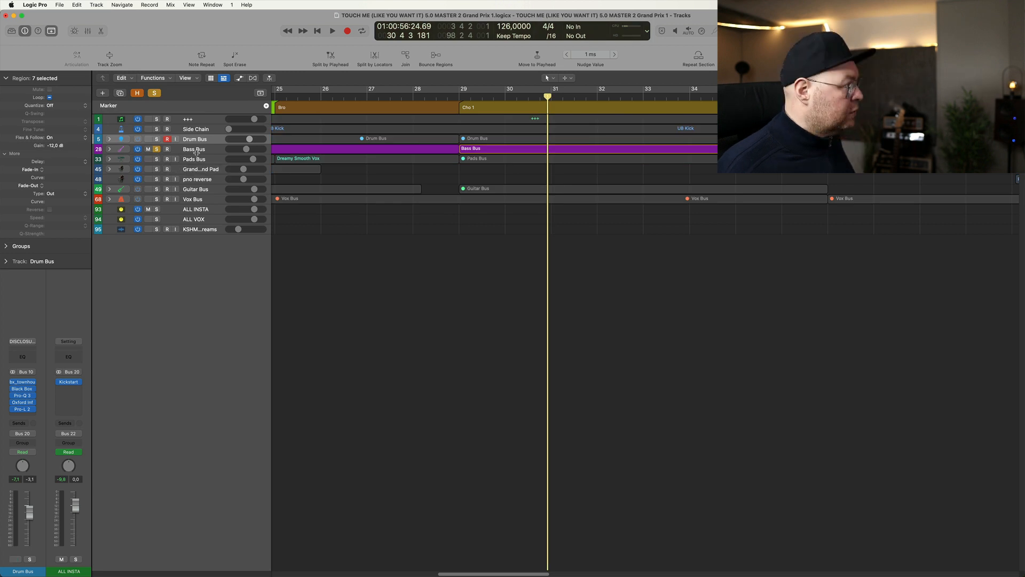
pyautogui.click(197, 152)
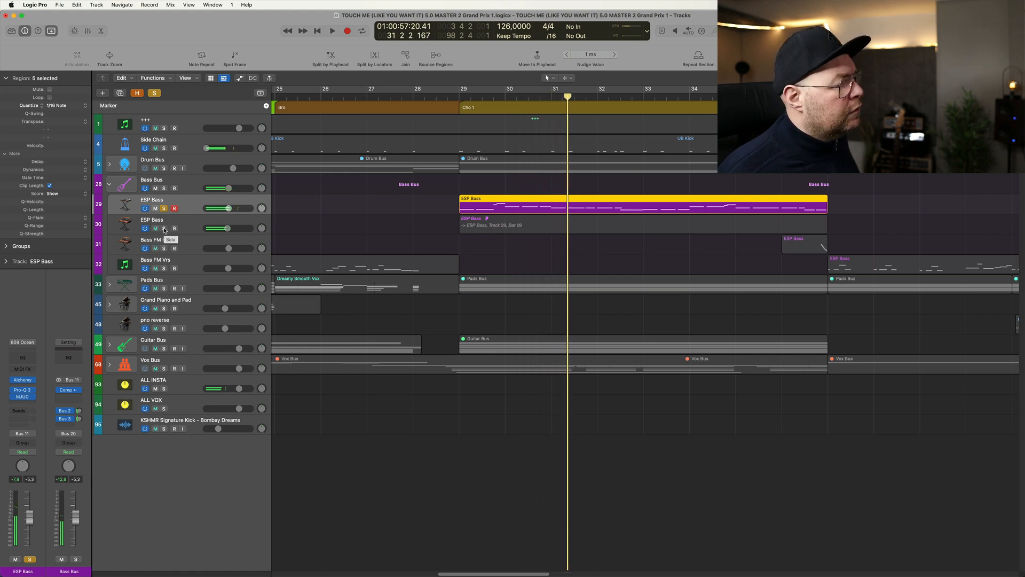
pyautogui.keyDown('alt'); pyautogui.click(164, 228); pyautogui.keyUp('alt')
pyautogui.press('space')
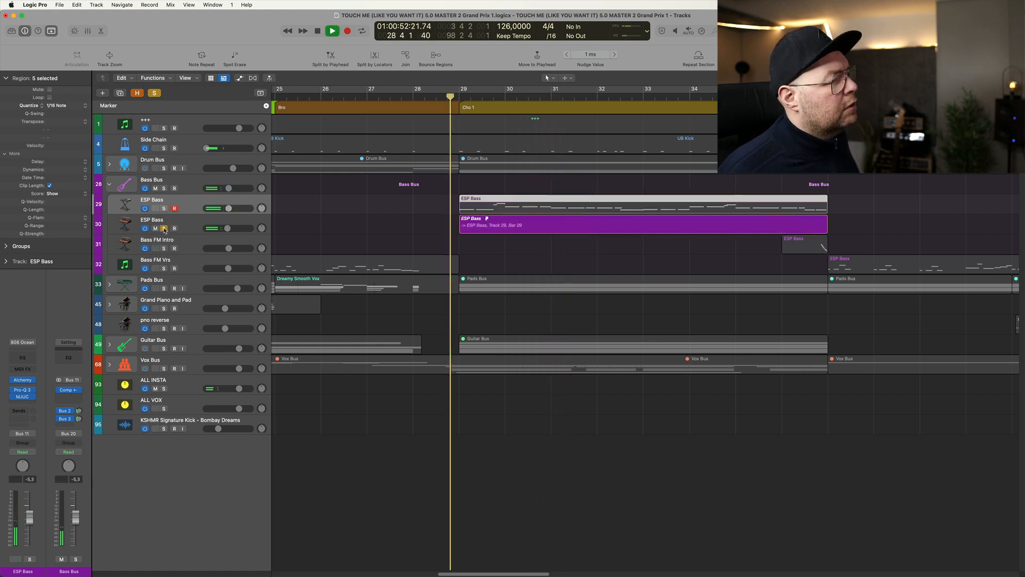
# - Open the second ESP Bass's ES P instrument, compare the track with Compressor, Phat FX and MJUC bypassed and active, and close the instrument
pyautogui.click(192, 226)
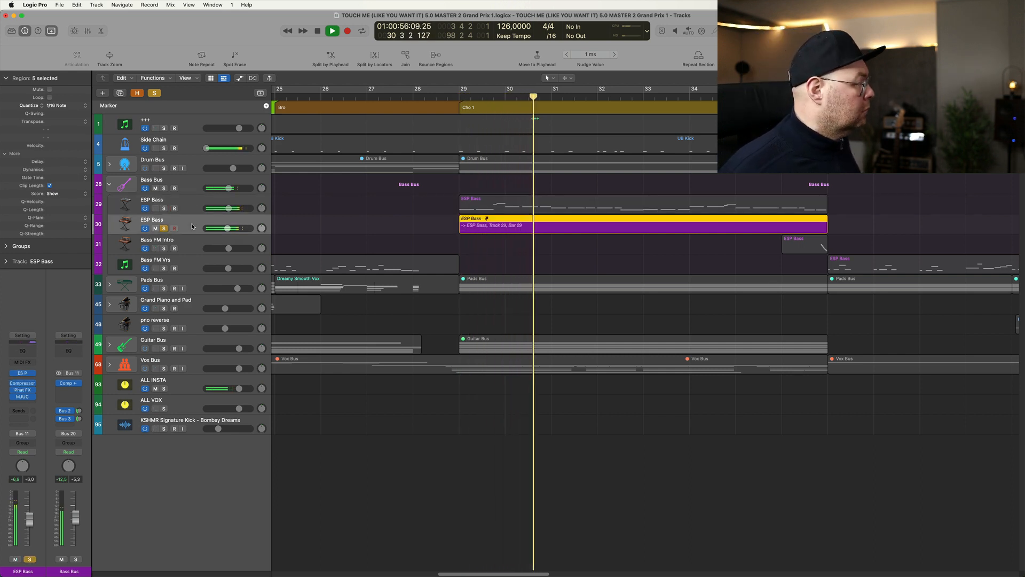
pyautogui.click(21, 372)
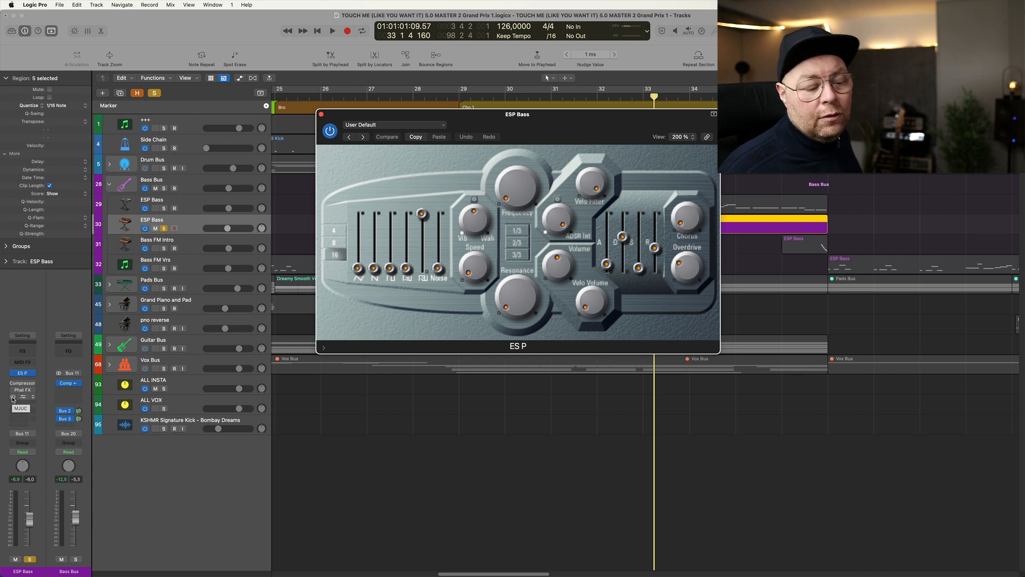
pyautogui.press('space')
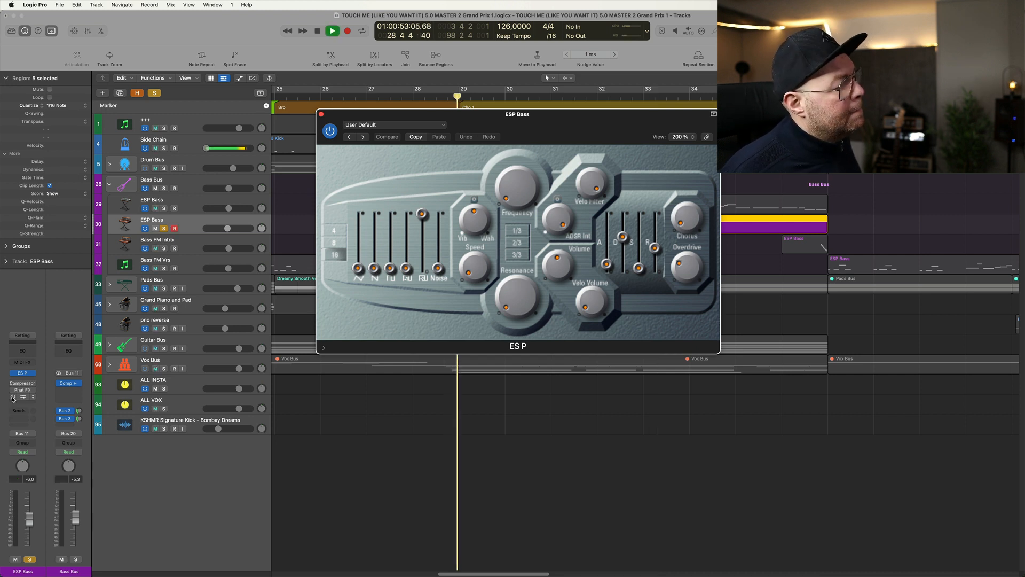
pyautogui.press('space')
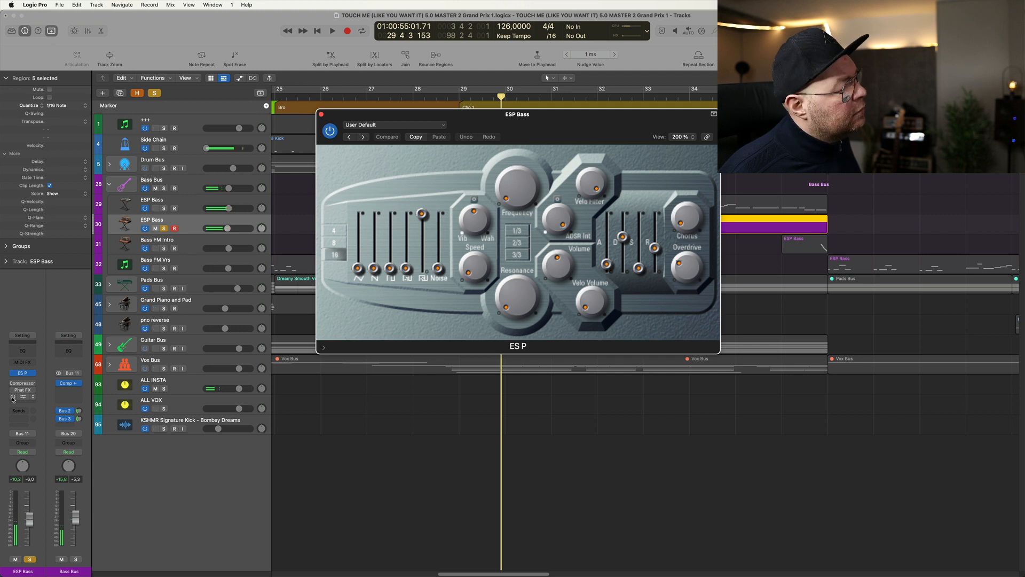
pyautogui.press('space')
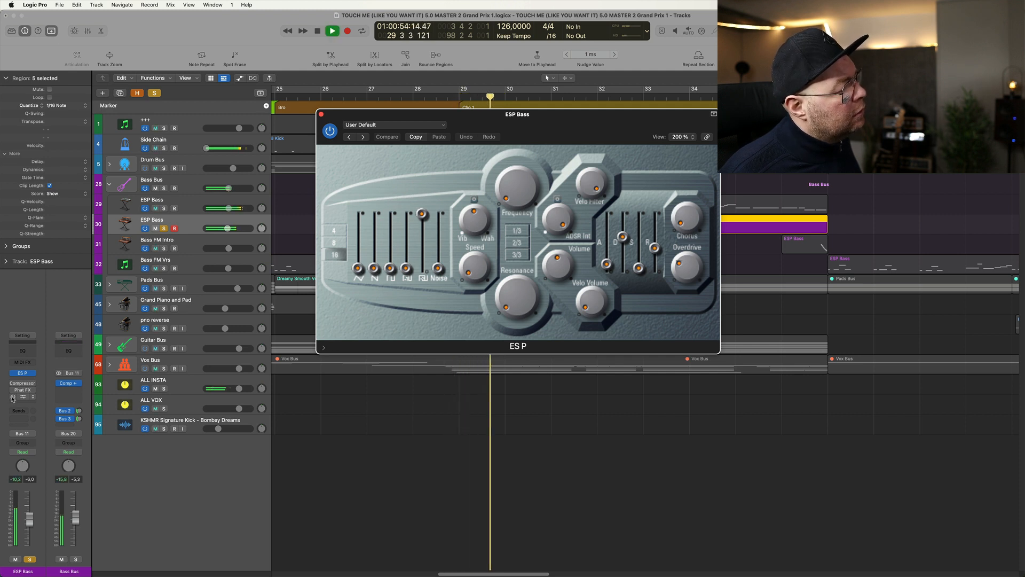
pyautogui.press('space')
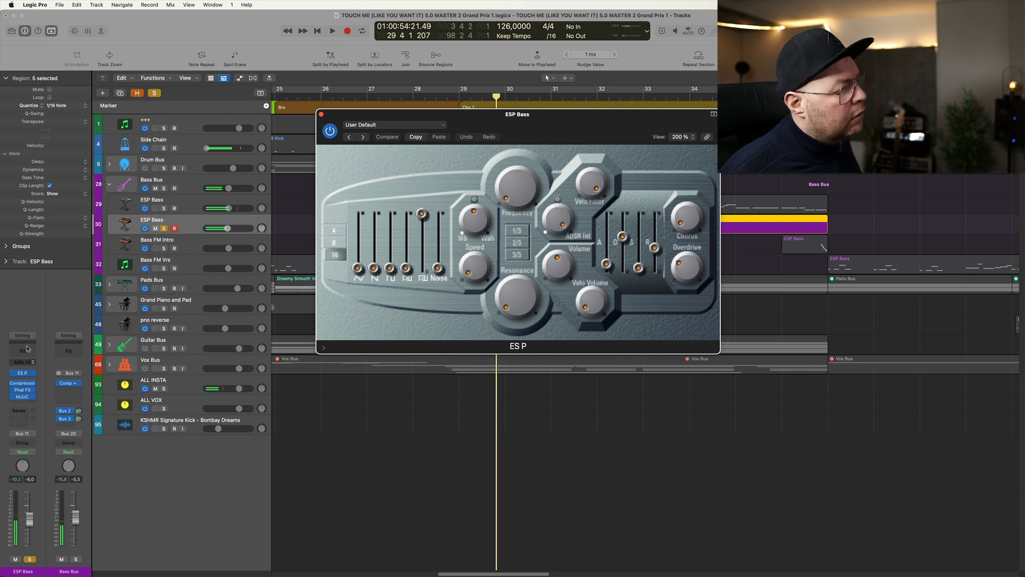
pyautogui.press('space')
pyautogui.click(321, 115)
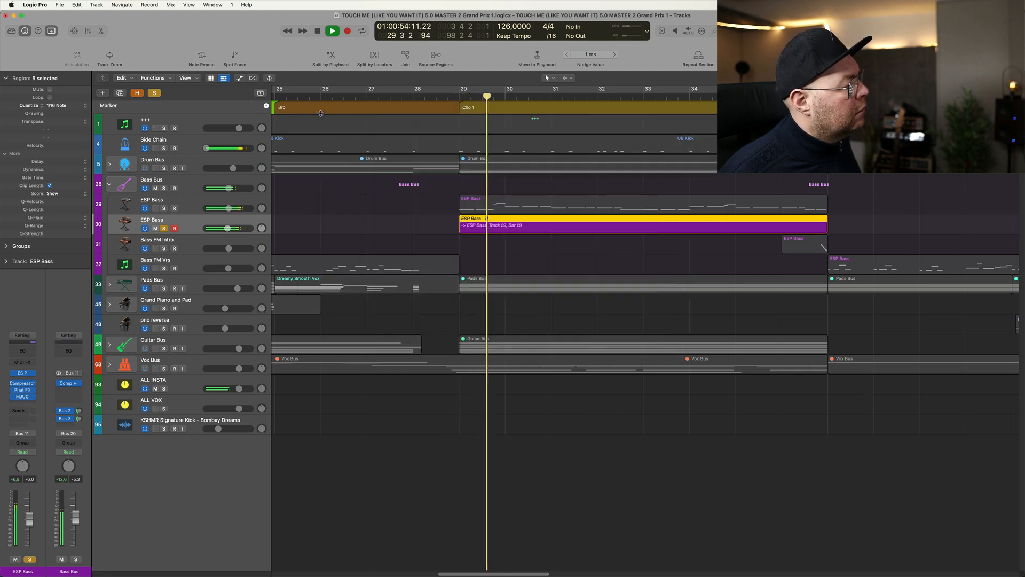
# - Solo the first ESP Bass track in place of the second and play it
pyautogui.press('space')
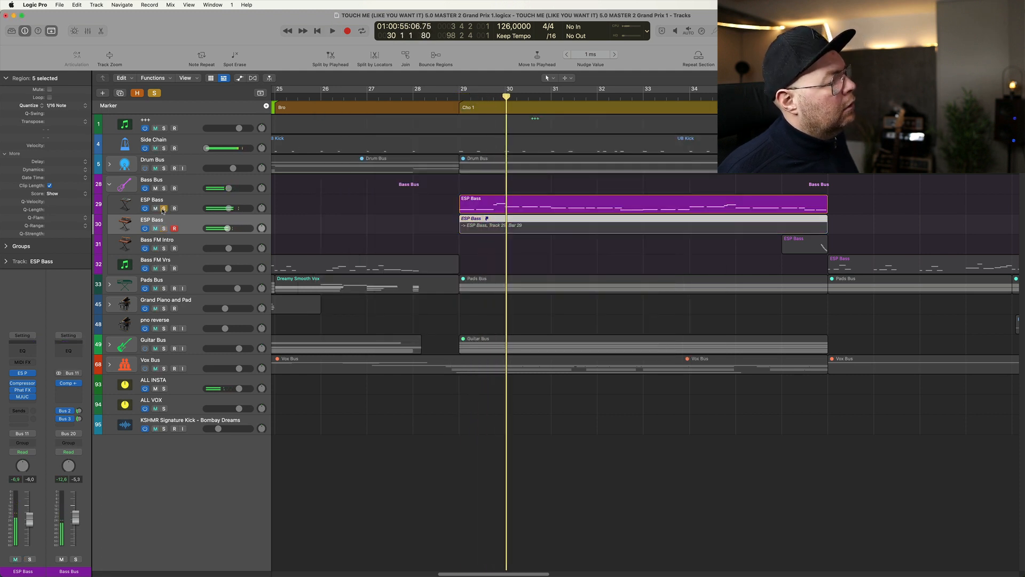
pyautogui.click(186, 206)
pyautogui.press('space')
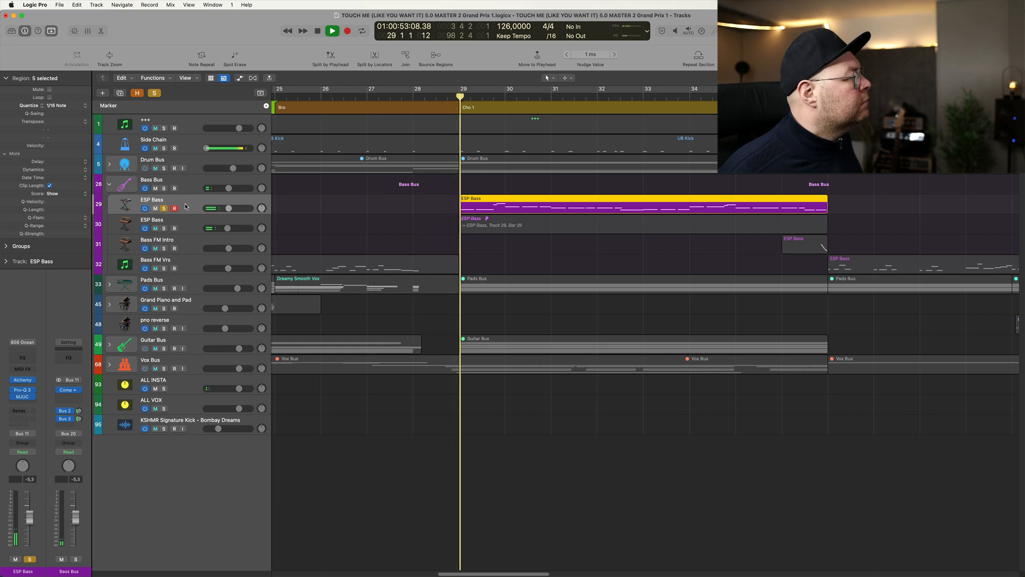
# - Examine the first ESP Bass's Alchemy, Pro-Q 3 and MJUC plug-ins, play the track with them open, and close them
pyautogui.click(23, 381)
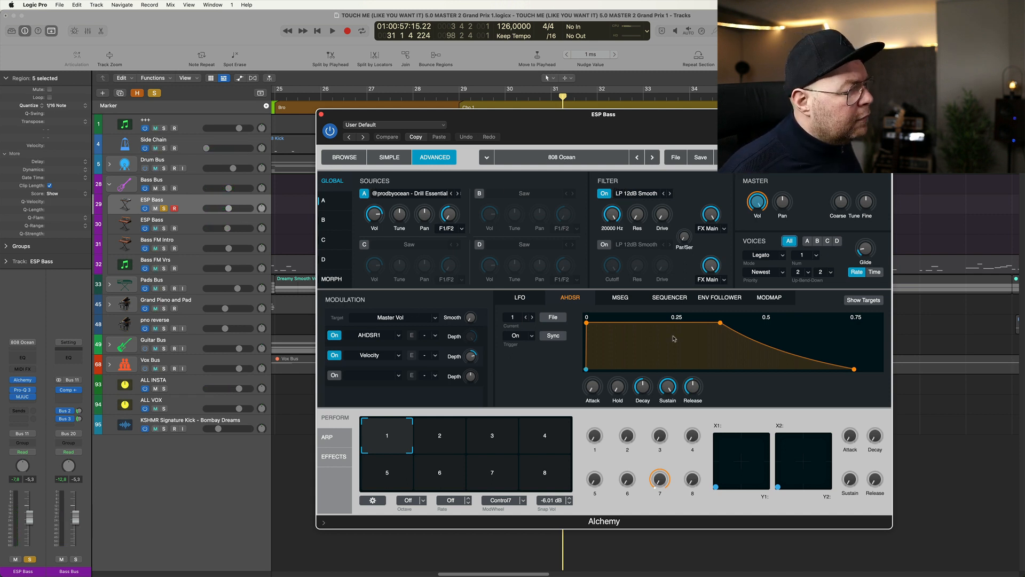
pyautogui.click(21, 390)
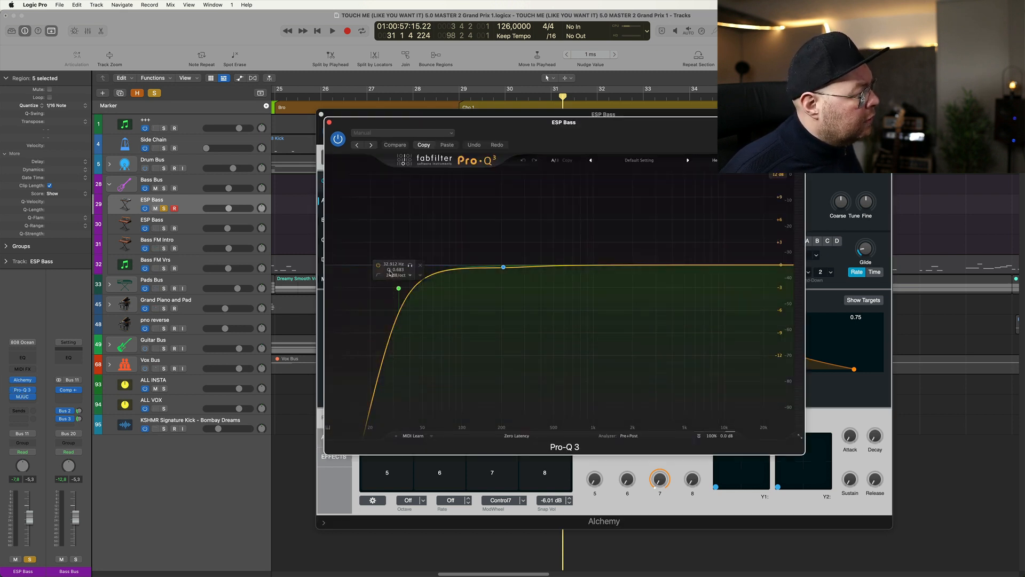
pyautogui.click(21, 397)
pyautogui.press('space')
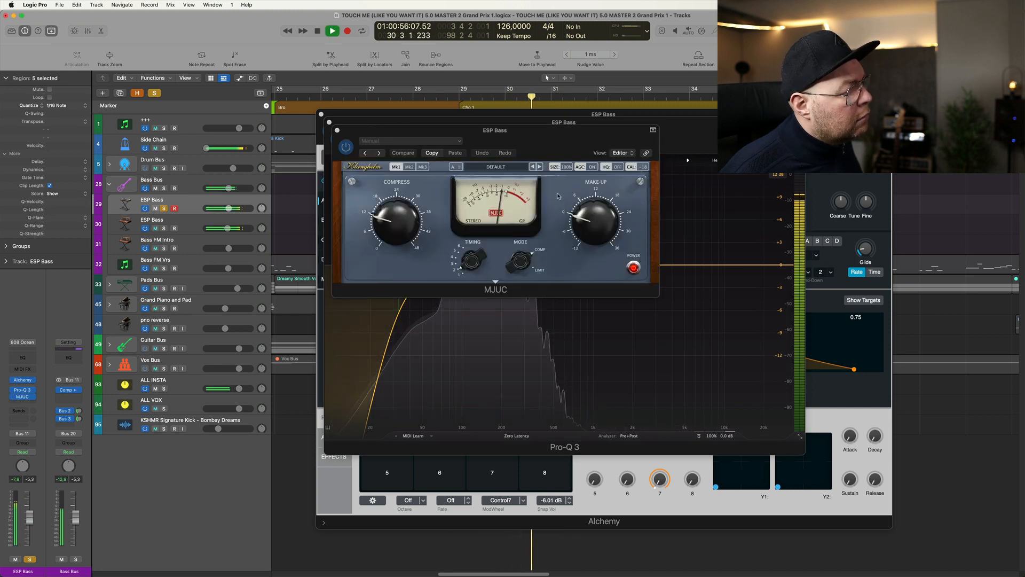
pyautogui.press('super+w')
pyautogui.press('super+w')
pyautogui.press('super+w')
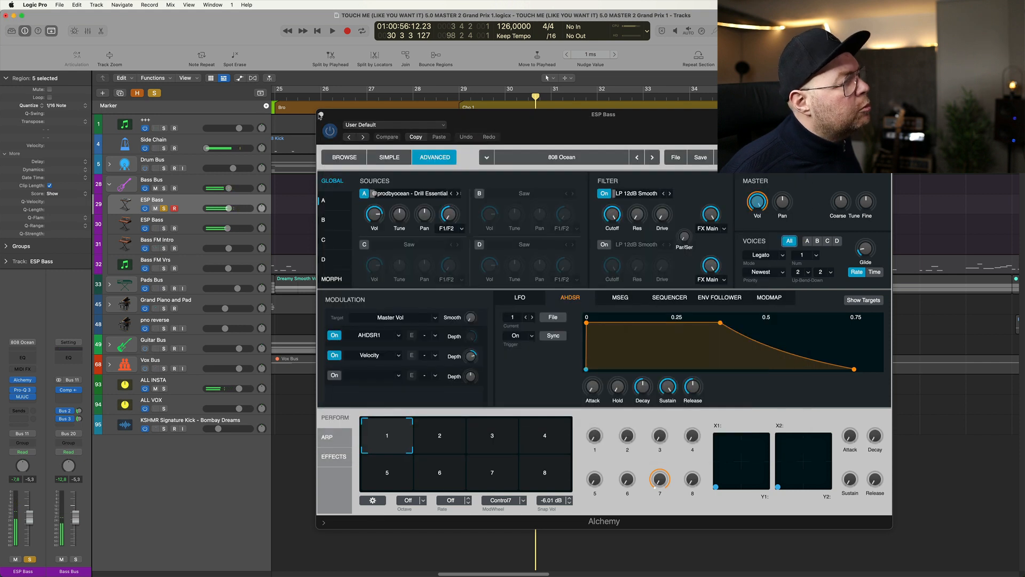
# - End the ESP Bass solo and play Bass FM Vrs soloed from bar 9, at the start of the V1 section
pyautogui.click(193, 177)
pyautogui.press('super+Left')
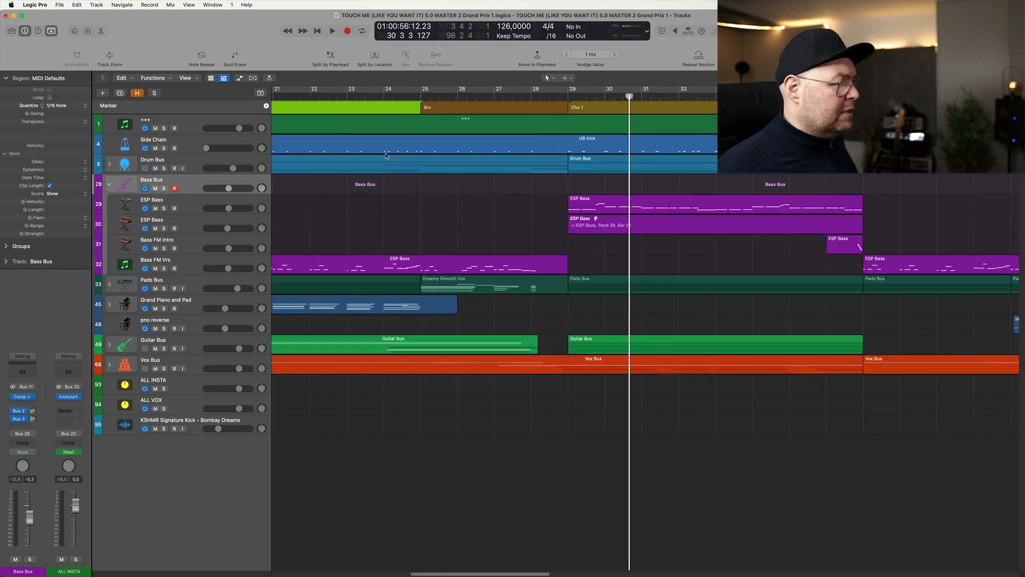
pyautogui.hscroll(-10, 380, 260)
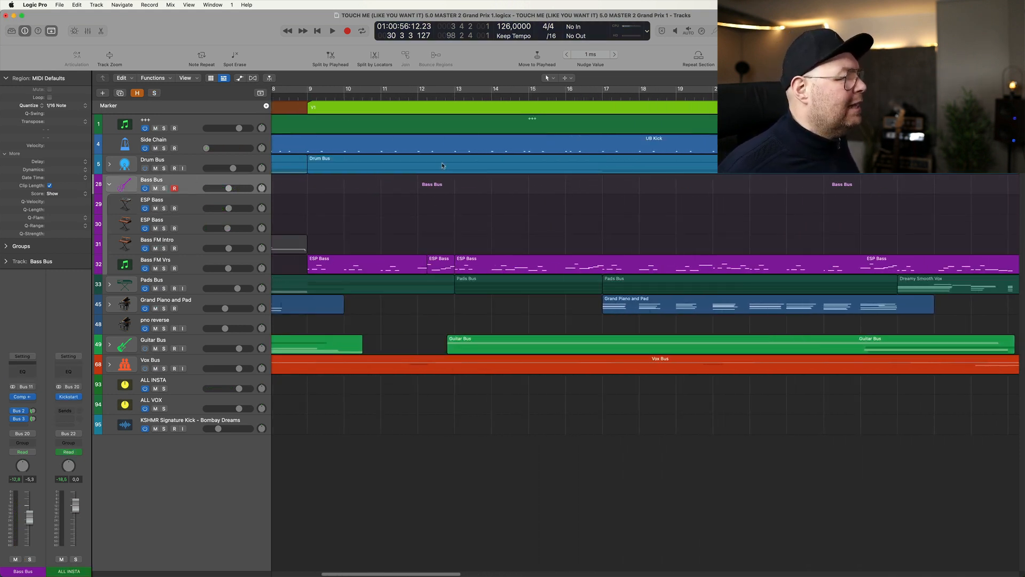
pyautogui.click(307, 94)
pyautogui.click(164, 268)
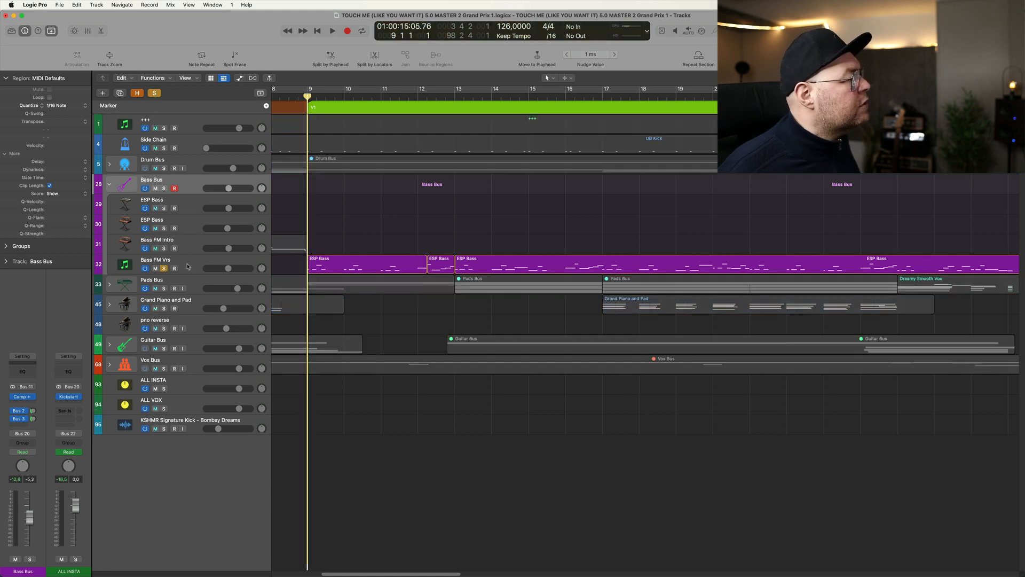
pyautogui.click(187, 265)
pyautogui.press('space')
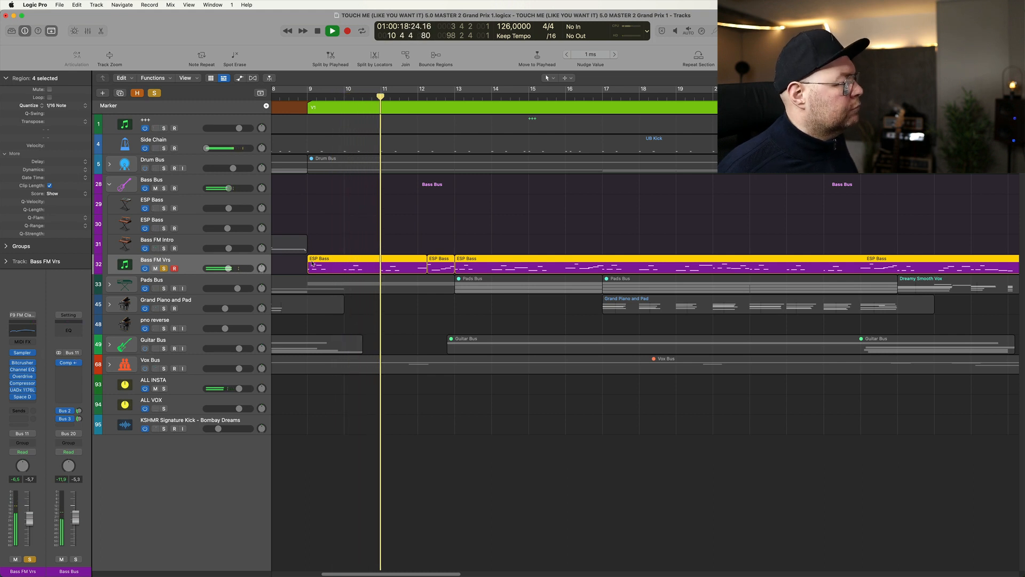
# - Examine Bass FM Vrs's Sampler and its F9 Logic Toolkit preset folders, close the instrument, and return the playhead to bar 9
pyautogui.click(22, 353)
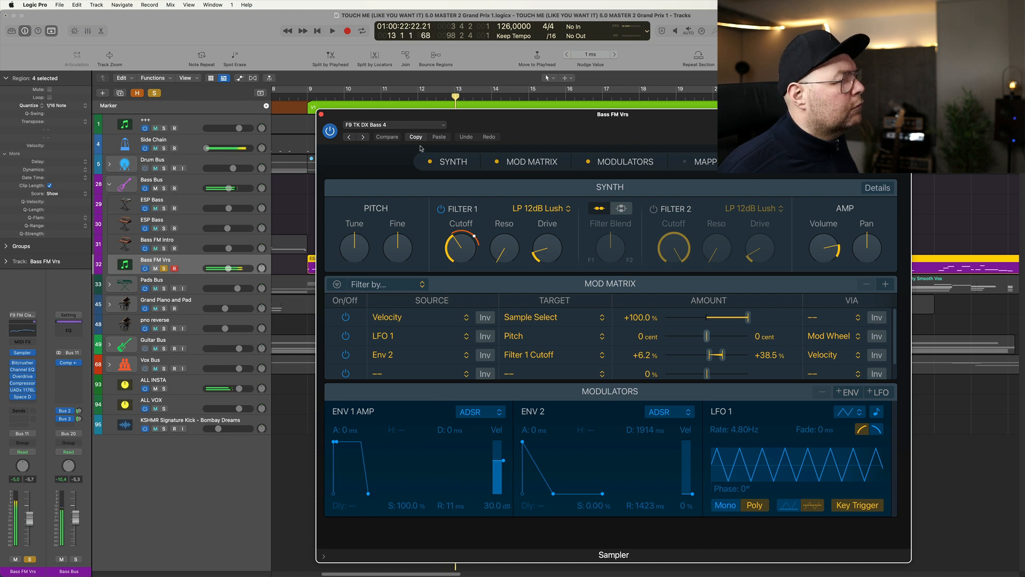
pyautogui.moveTo(477, 122); pyautogui.dragTo(417, 123)
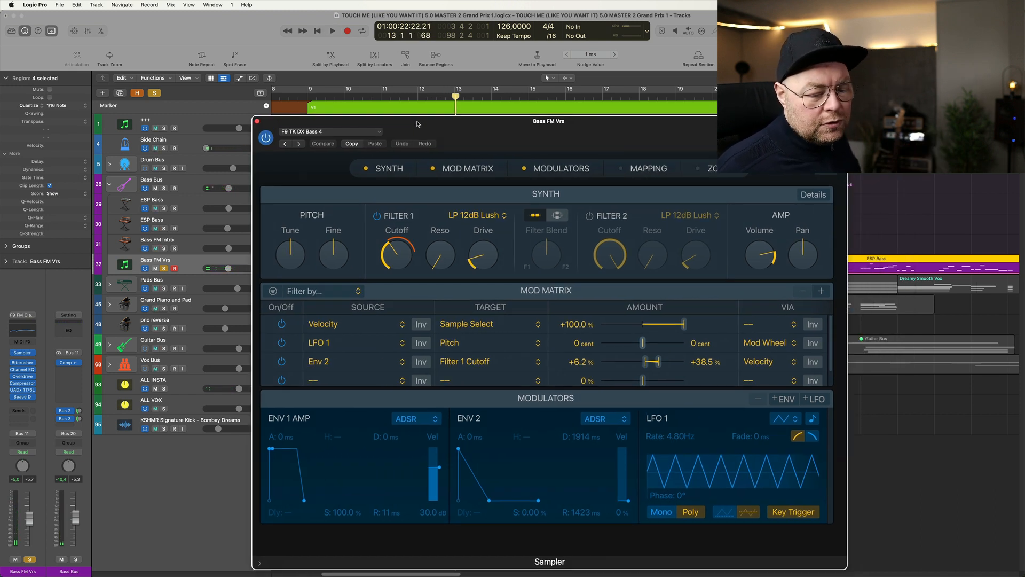
pyautogui.press('s')
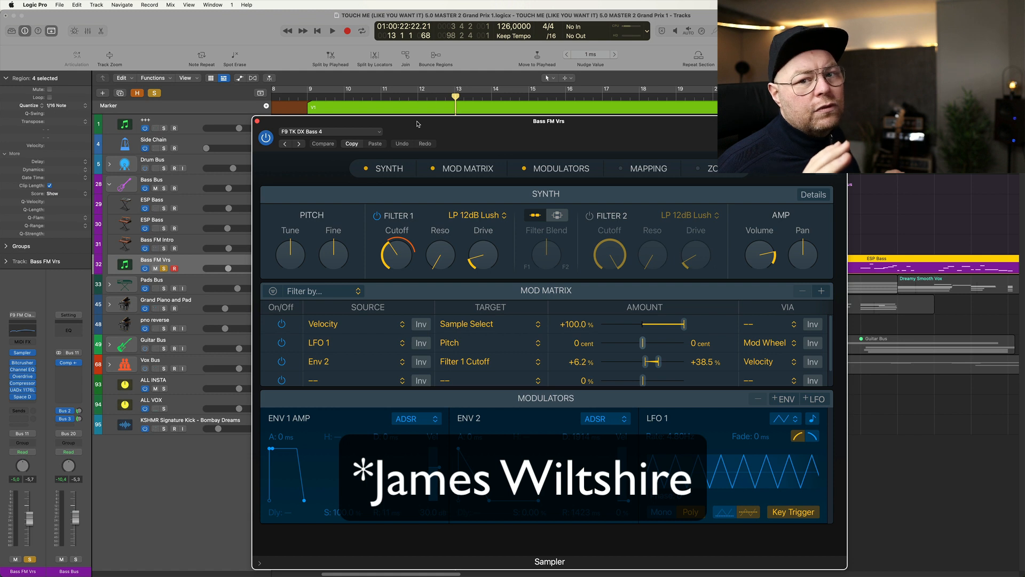
pyautogui.moveTo(417, 124); pyautogui.dragTo(422, 106)
pyautogui.click(335, 113)
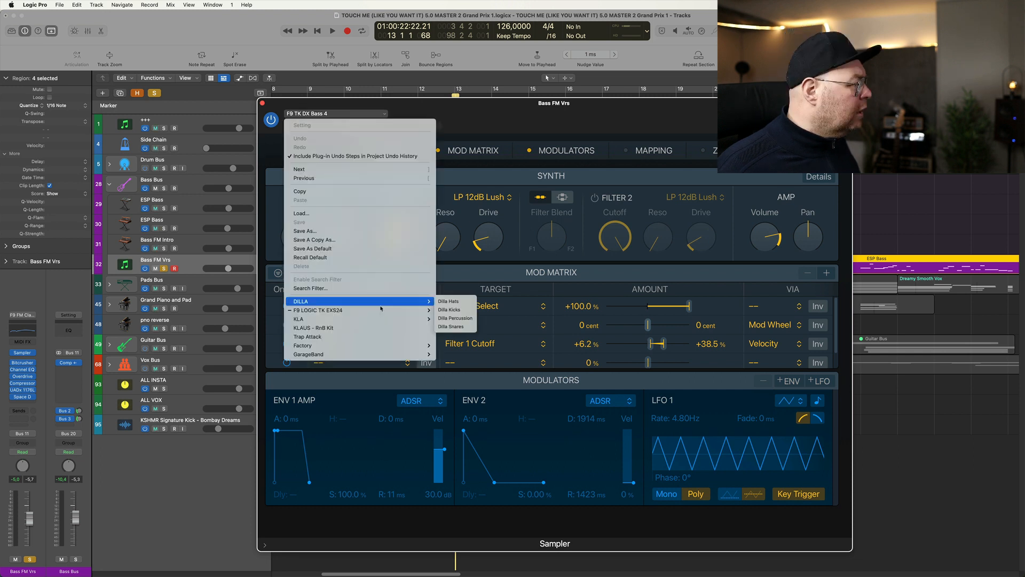
pyautogui.moveTo(383, 311)
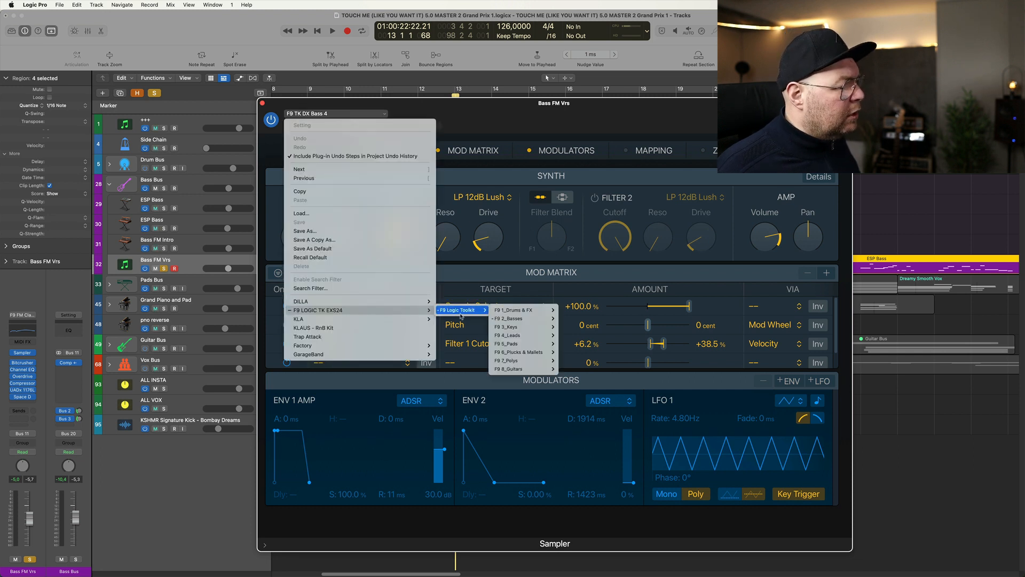
pyautogui.click(256, 105)
pyautogui.click(263, 104)
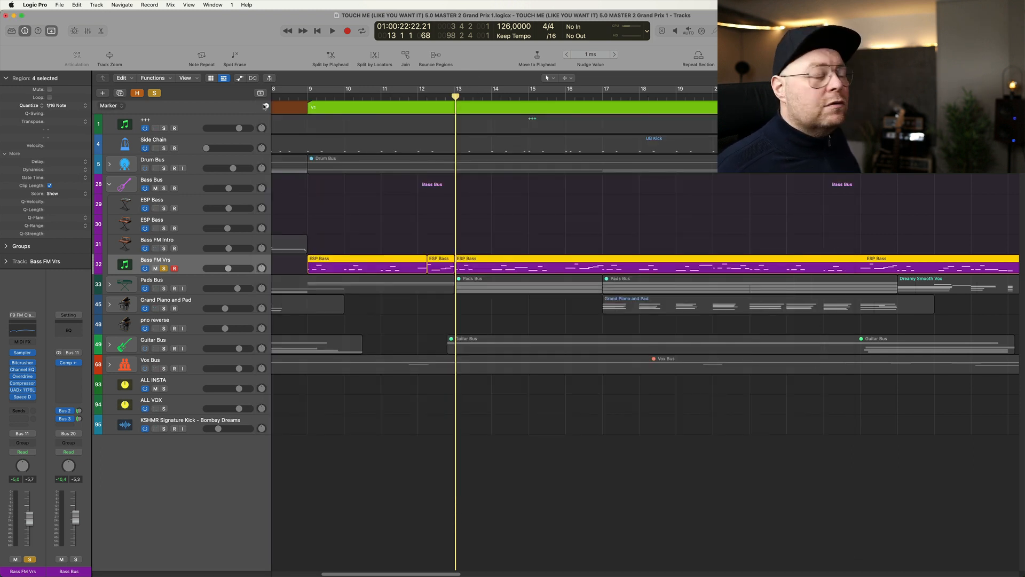
pyautogui.click(308, 97)
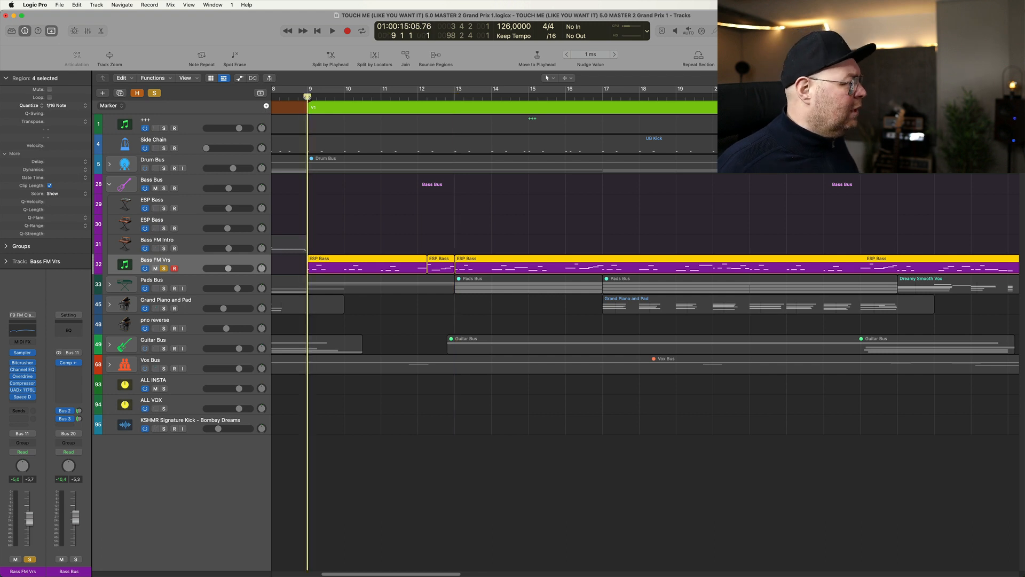
# - Play the soloed Bass FM Vrs from bar 9, solo the Drum Bus and Bass Bus in its place, and resume playback
pyautogui.press('space')
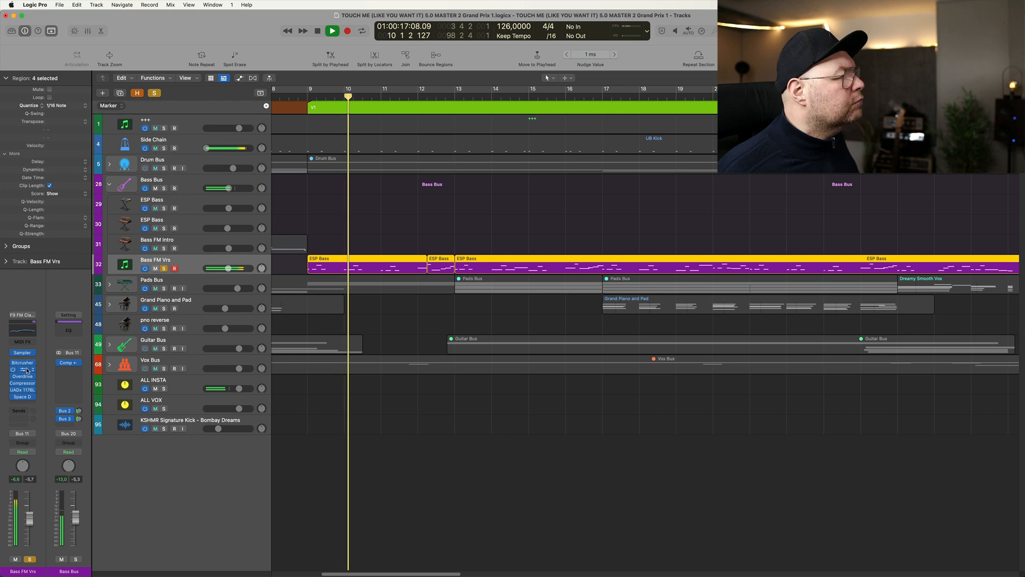
pyautogui.press('space')
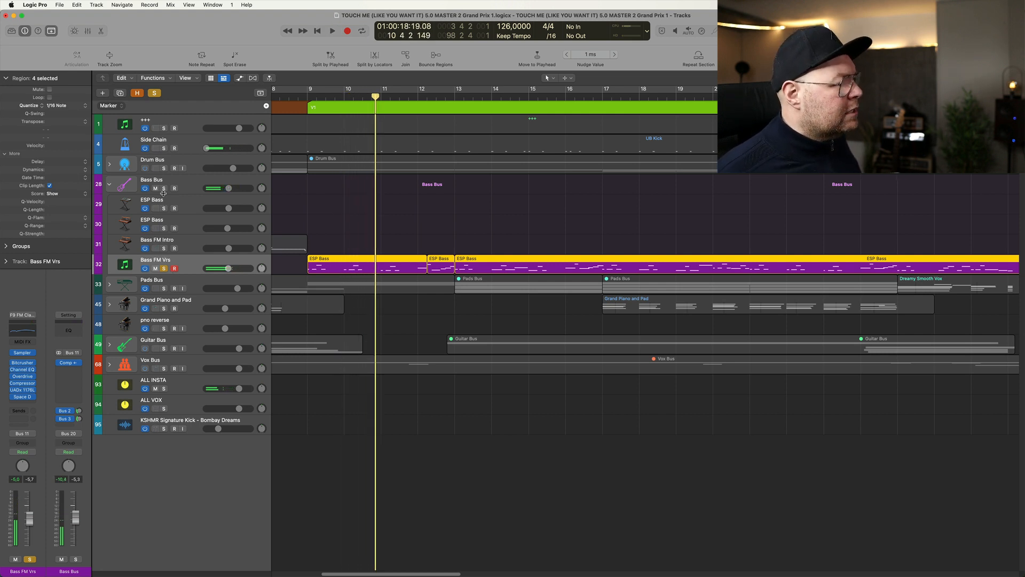
pyautogui.click(163, 168)
pyautogui.click(164, 268)
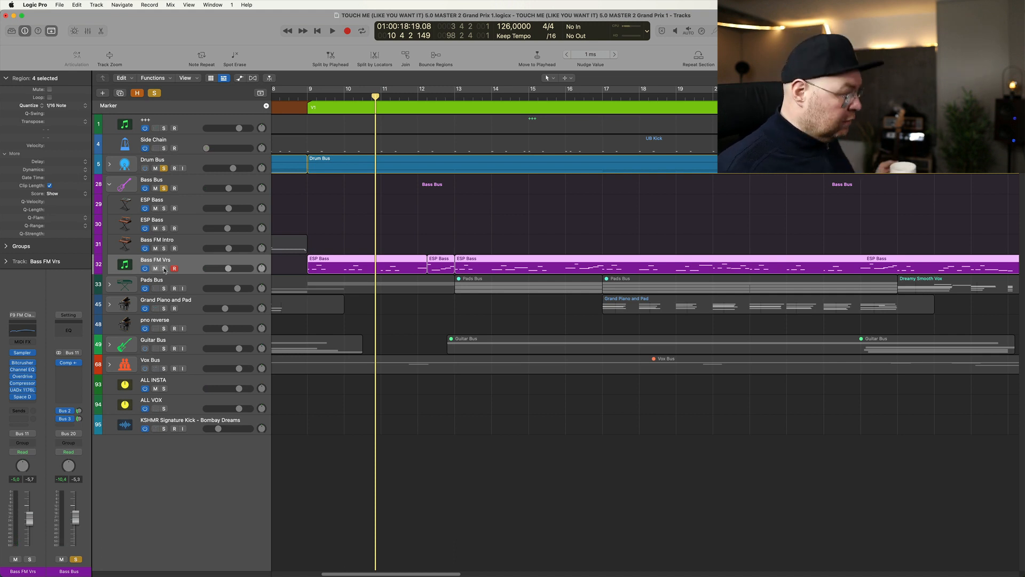
pyautogui.press('space')
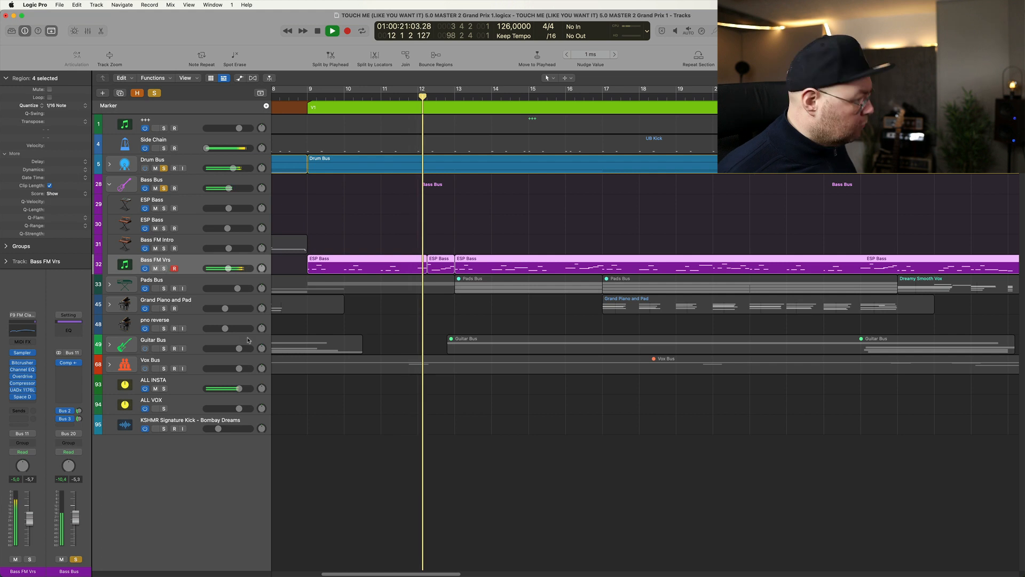
# - Play the soloed drums and bass from bar 29, where the ESP Bass regions begin
pyautogui.scroll(-4, 337, 325)
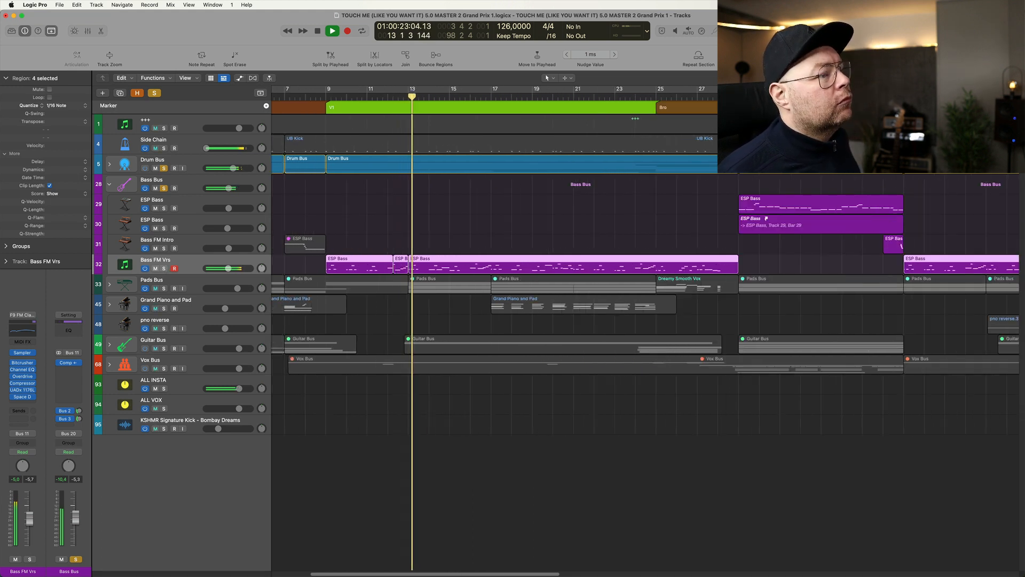
pyautogui.click(739, 97)
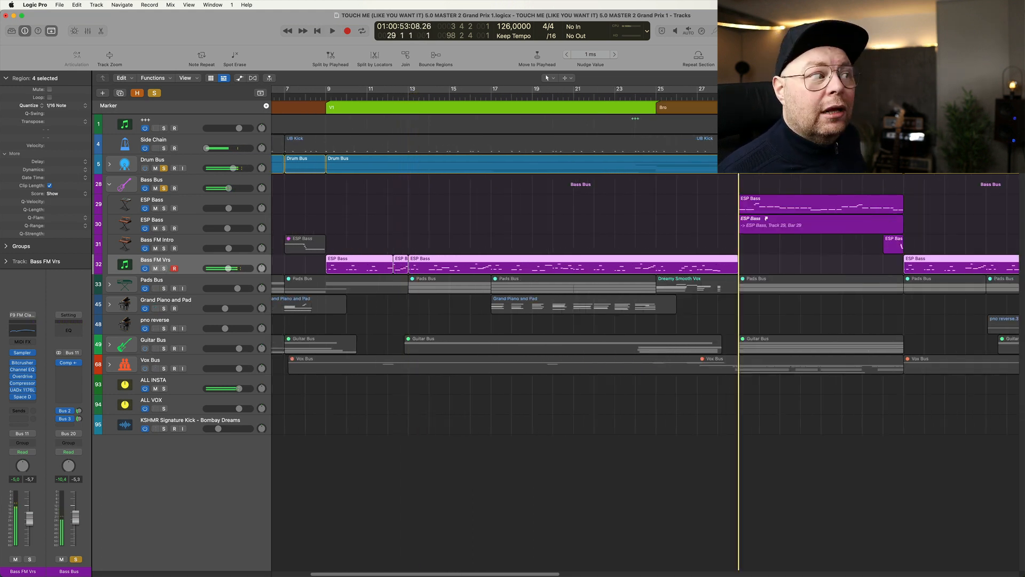
pyautogui.press('space')
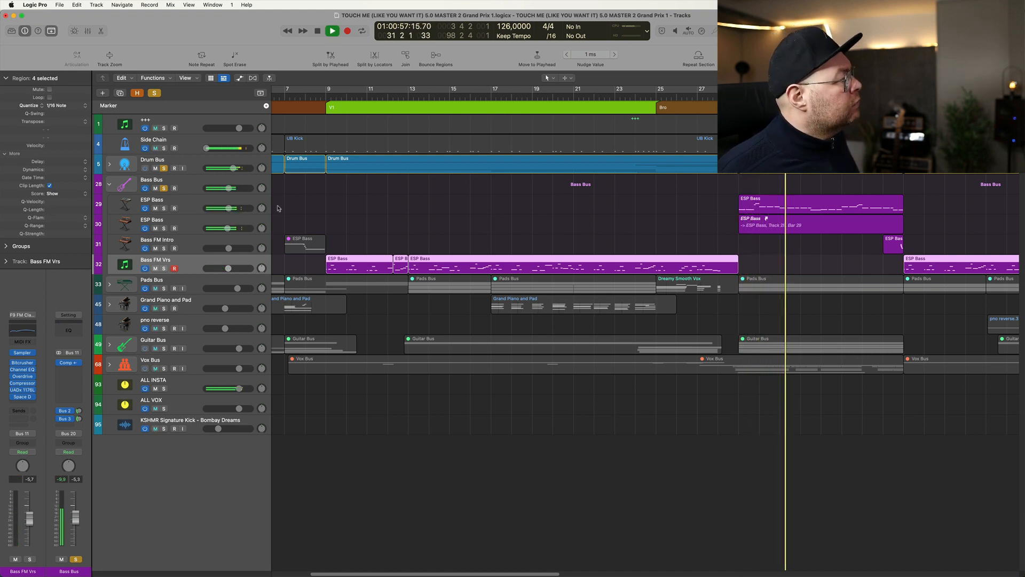
pyautogui.press('space')
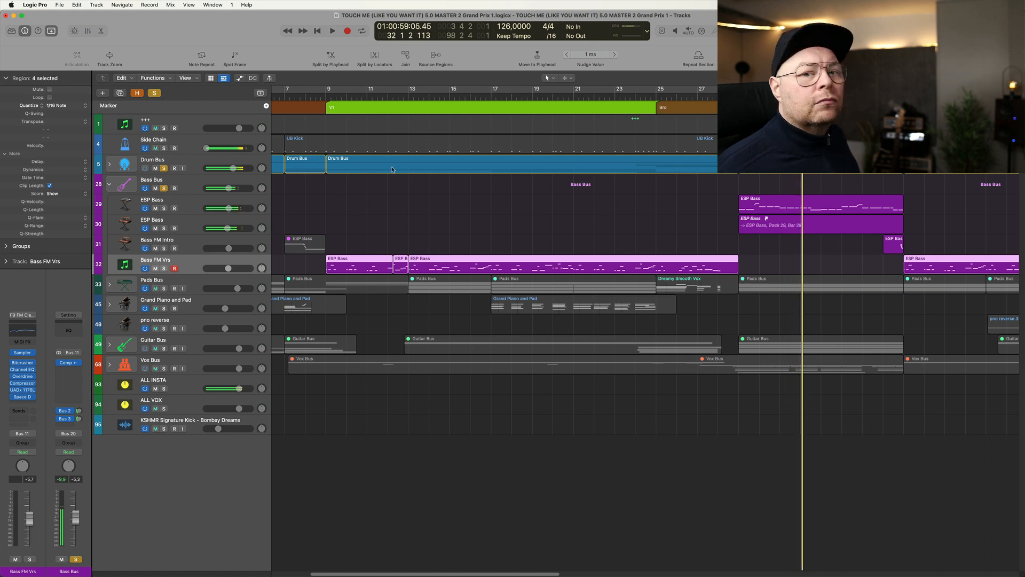
# - Clear the bus solos, play Bass FM Vrs soloed from bar 9, and move the solo to the Drum Bus
pyautogui.keyDown('alt'); pyautogui.click(164, 188); pyautogui.keyUp('alt')
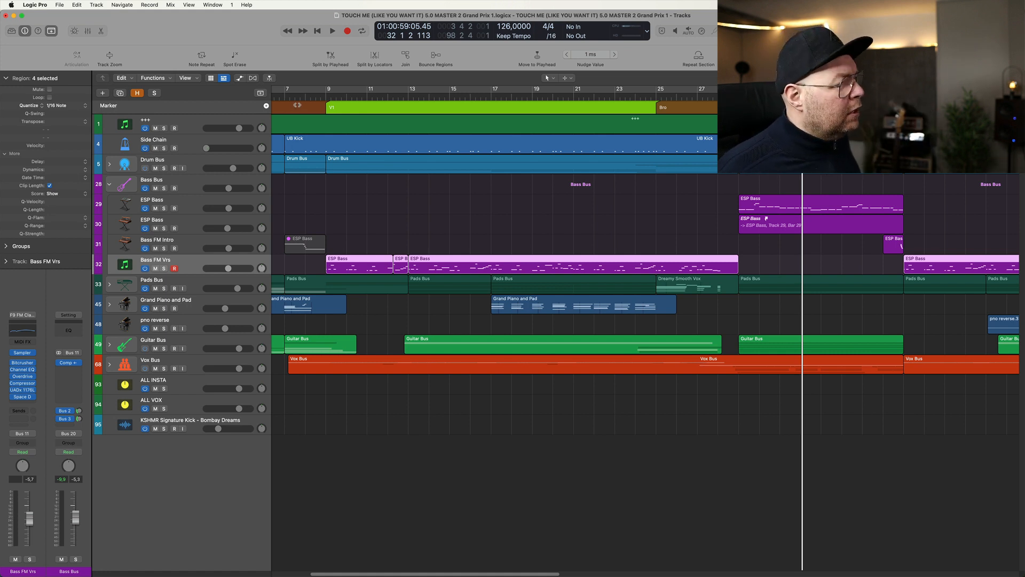
pyautogui.click(327, 96)
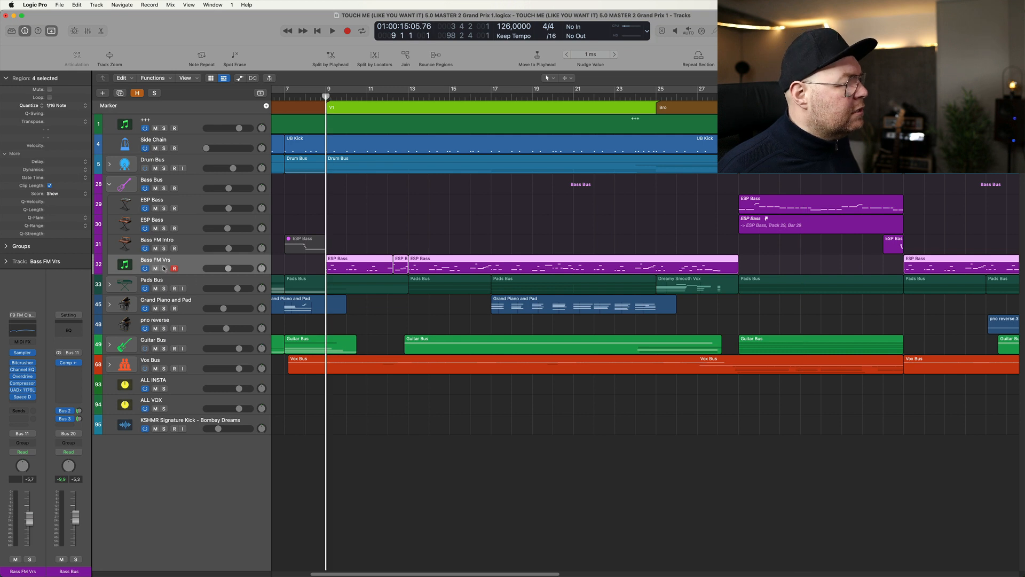
pyautogui.press('s')
pyautogui.press('space')
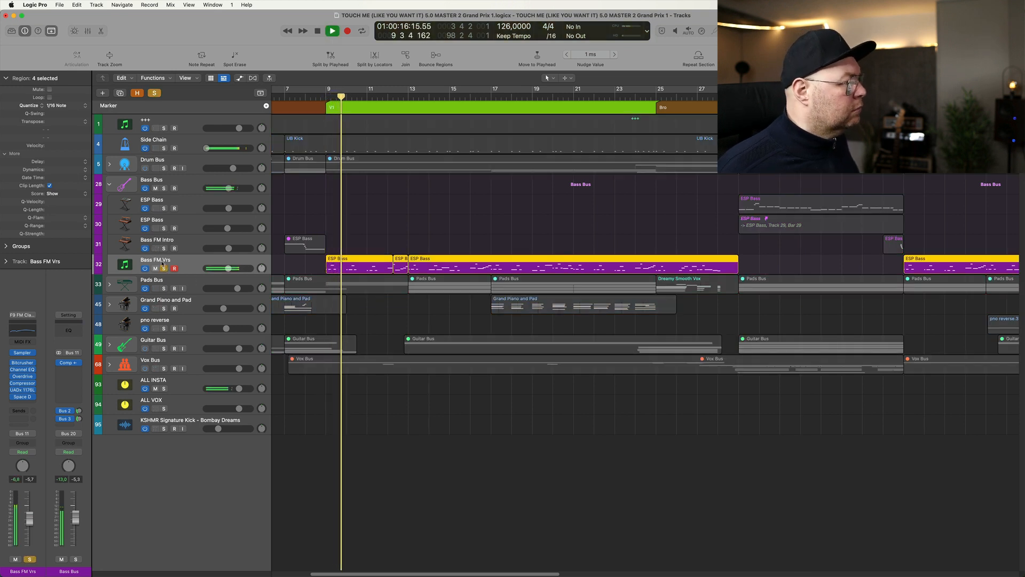
pyautogui.keyDown('alt'); pyautogui.click(164, 168); pyautogui.keyUp('alt')
pyautogui.press('space')
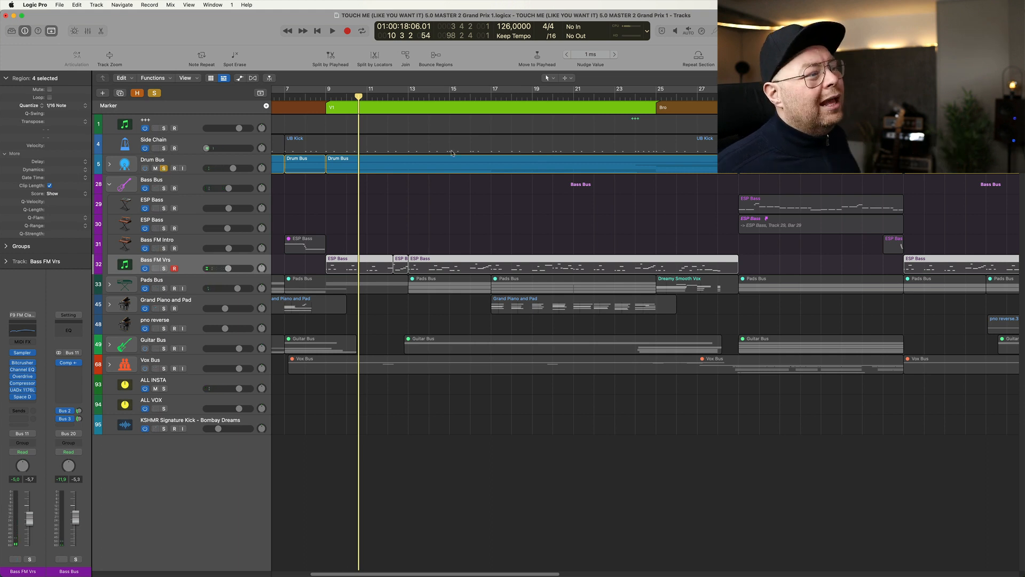
# - Play the Bass Bus soloed together with the Drum Bus from bar 29, clear the solos, and collapse the Bass Bus stack
pyautogui.click(739, 97)
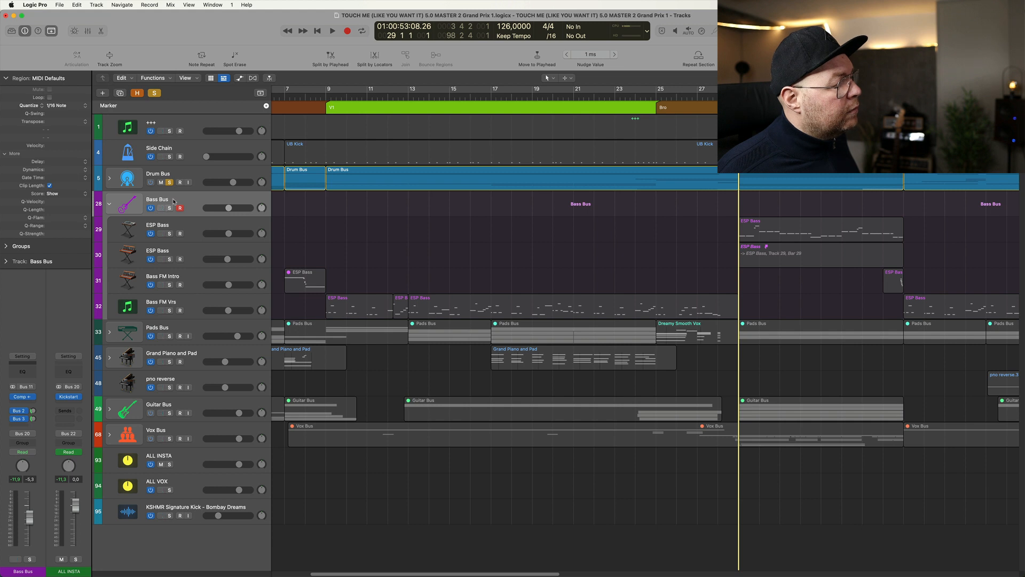
pyautogui.click(169, 208)
pyautogui.press('space')
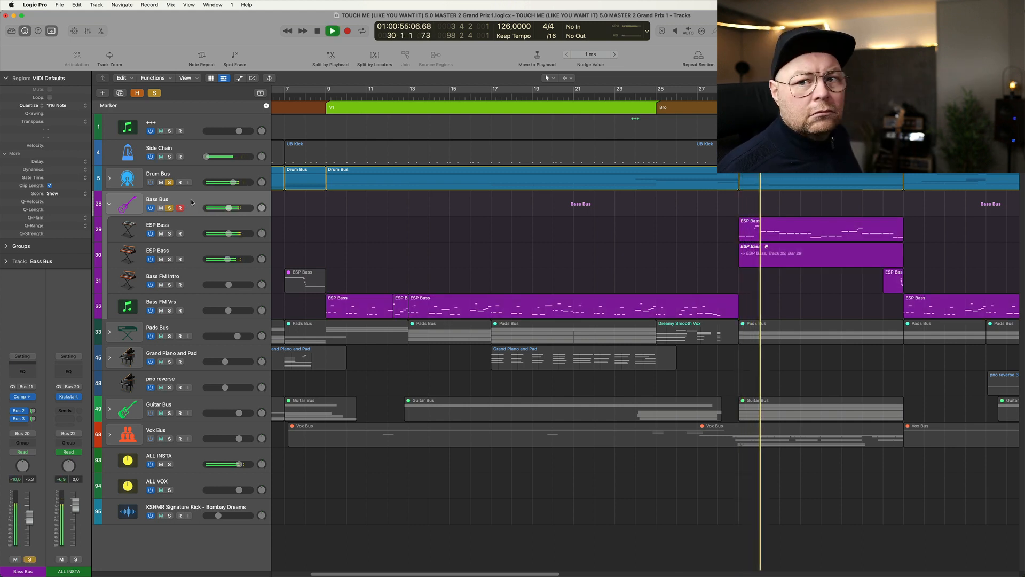
pyautogui.press('space')
pyautogui.click(169, 208)
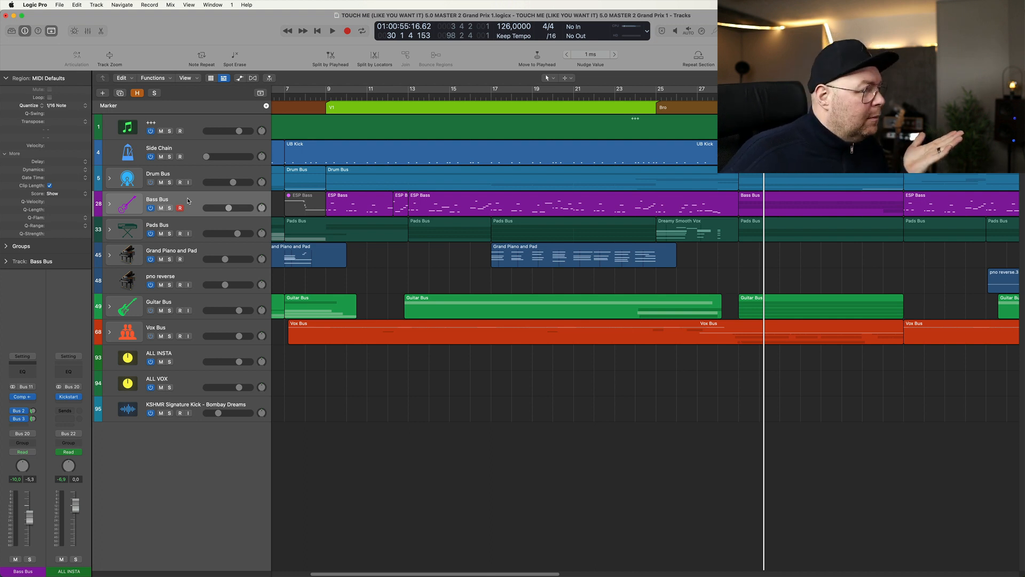
# - Expand the Pads Bus stack, rename it Keys Bus, and solo it
pyautogui.click(197, 225)
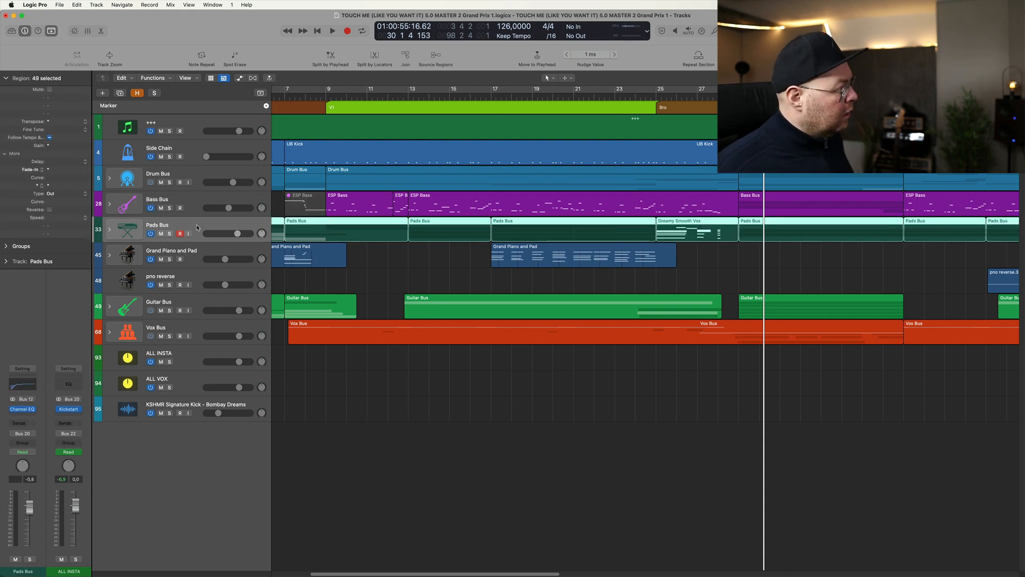
pyautogui.press('Right')
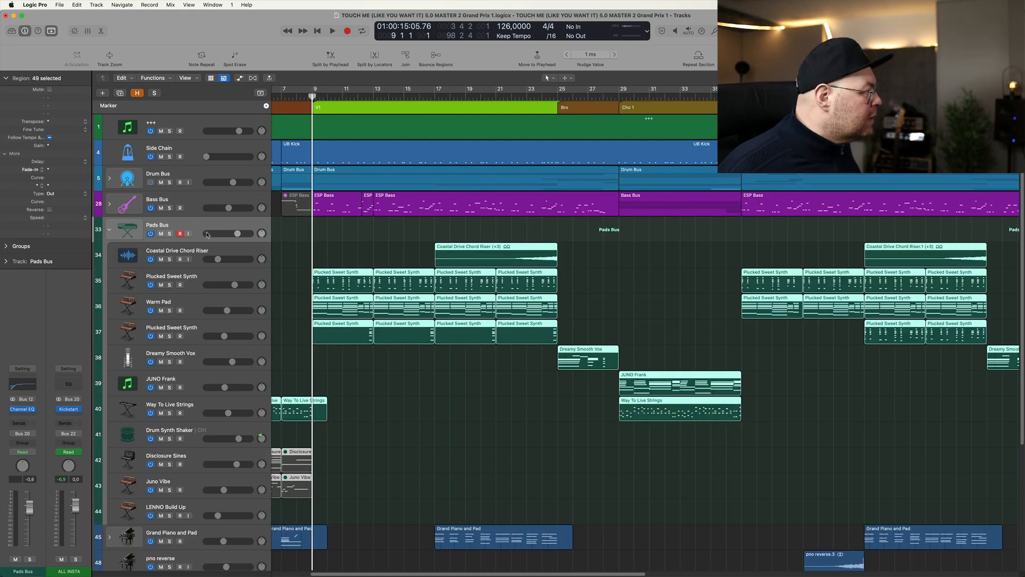
pyautogui.click(169, 233)
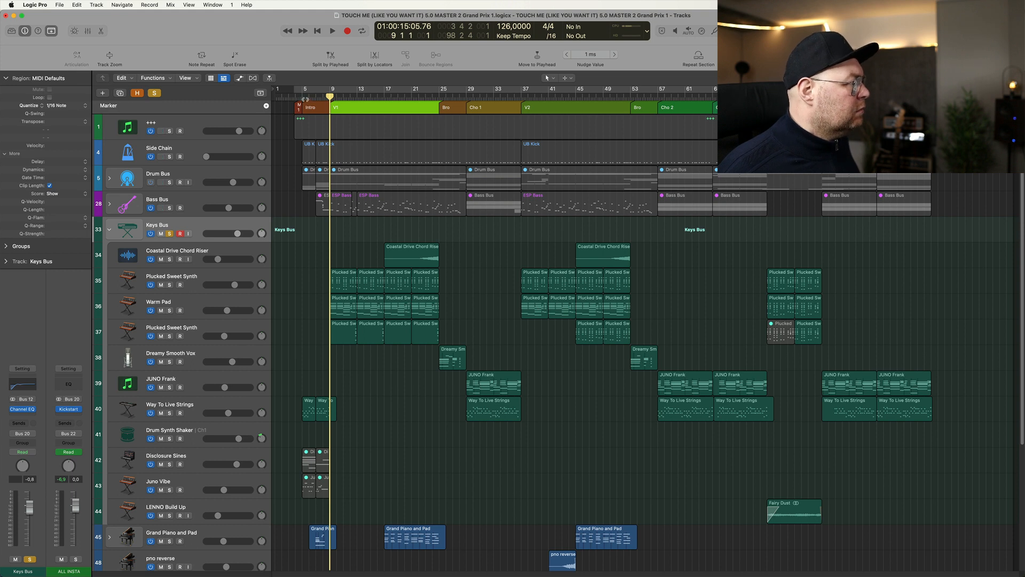
# - Play the soloed Keys Bus from the start of the intro at bar 5 and end its solo
pyautogui.doubleClick(305, 99)
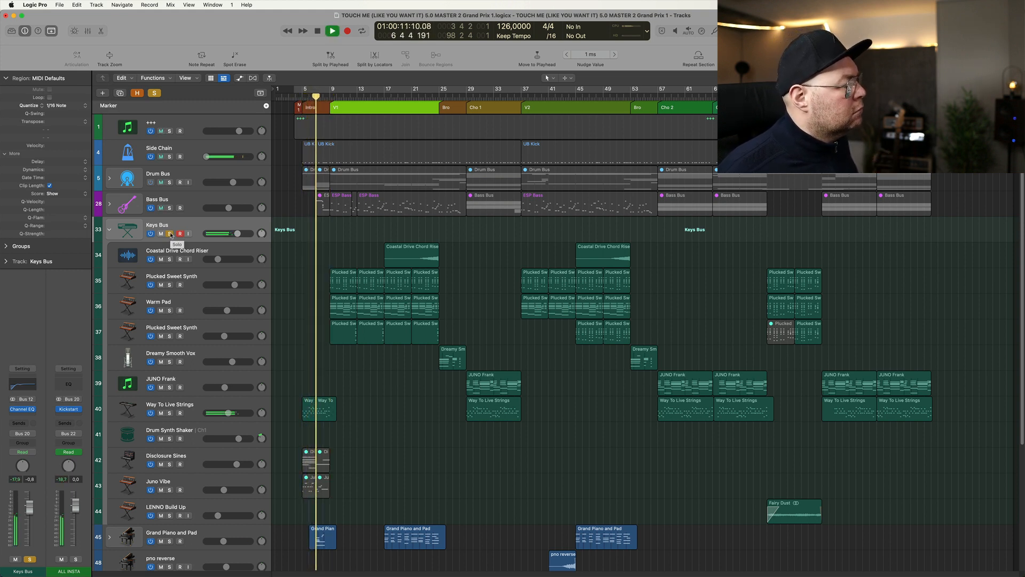
pyautogui.press('space')
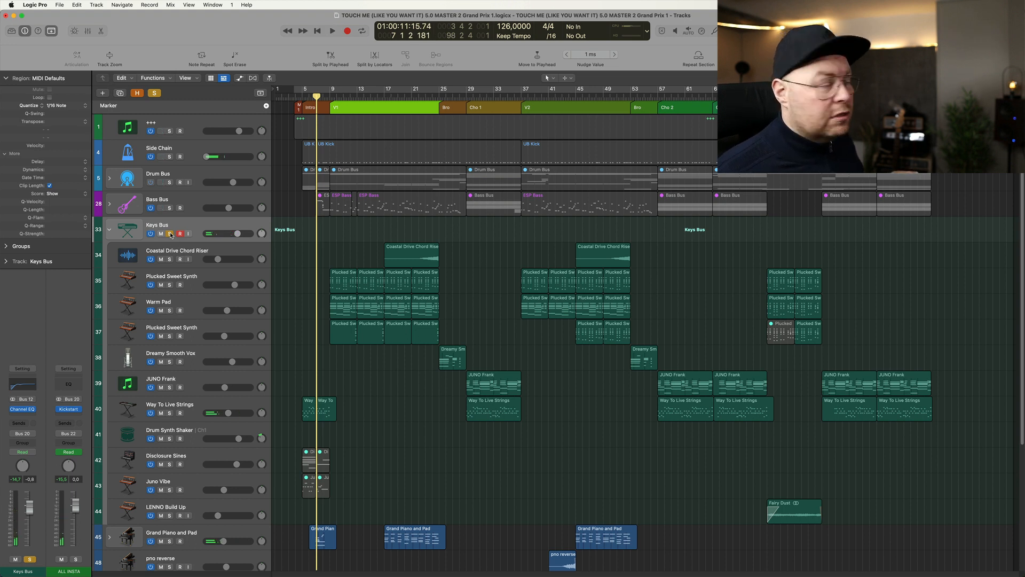
pyautogui.click(170, 233)
# - Play the full mix from bar 4 and mute the Vox Bus during playback
pyautogui.click(295, 98)
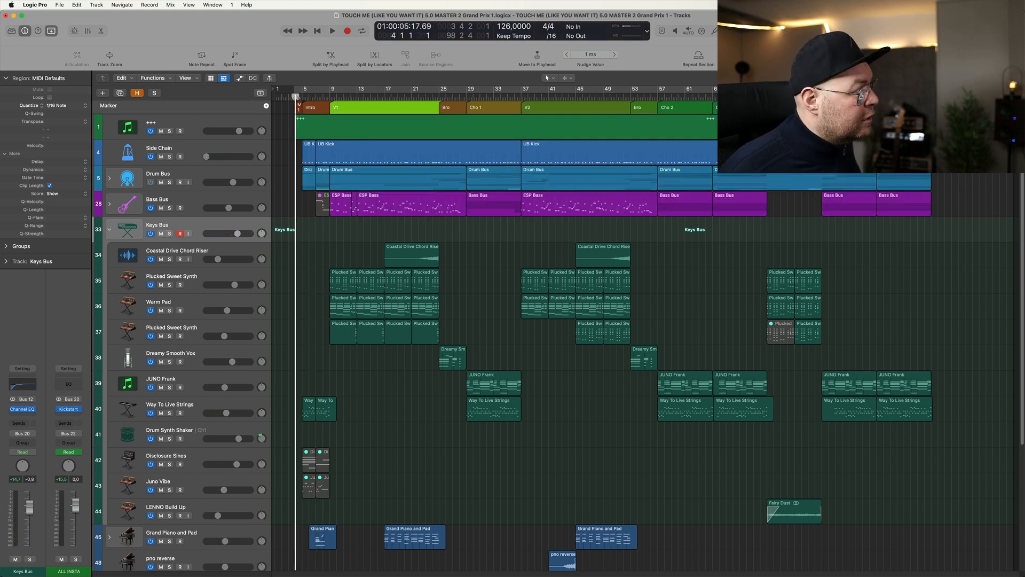
pyautogui.press('space')
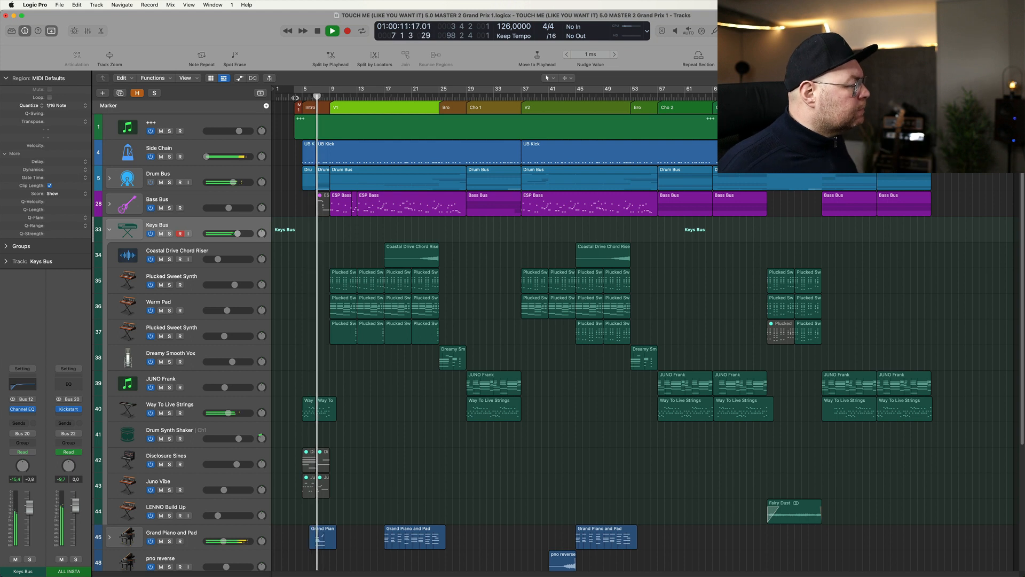
pyautogui.scroll(5, 400, 364)
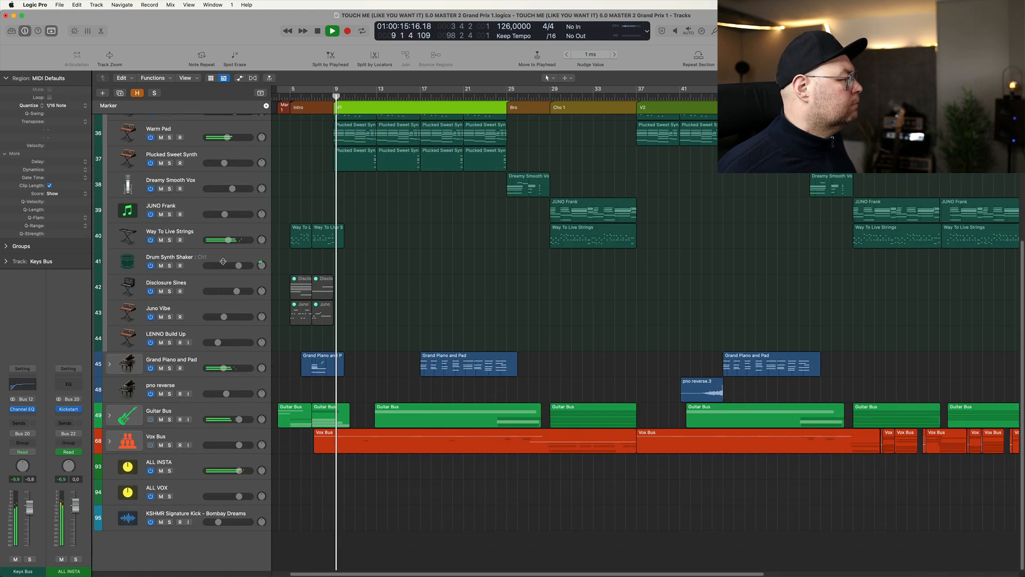
pyautogui.scroll(-5, 202, 420)
pyautogui.click(161, 445)
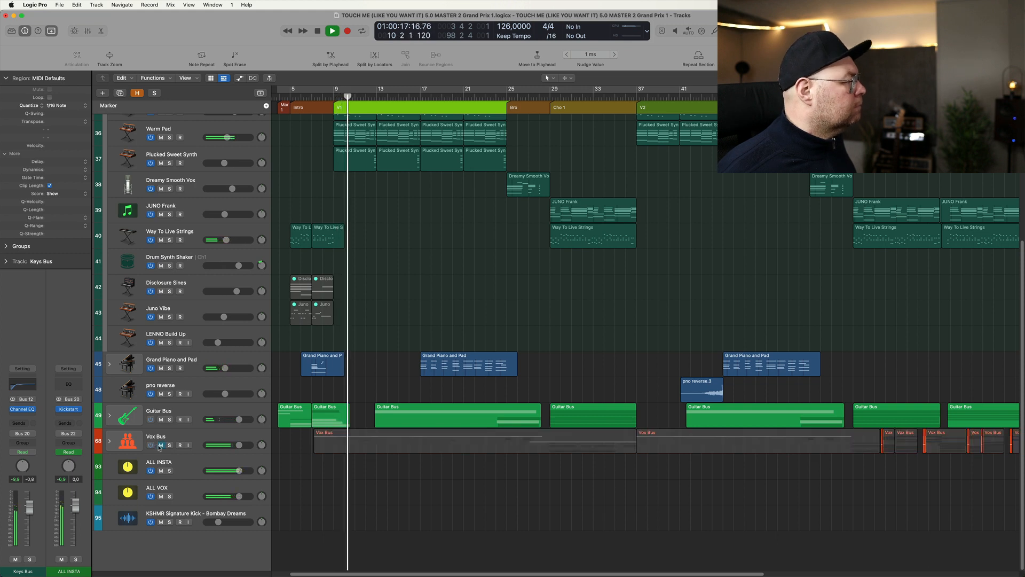
pyautogui.scroll(1, 206, 389)
pyautogui.scroll(-5, 299, 238)
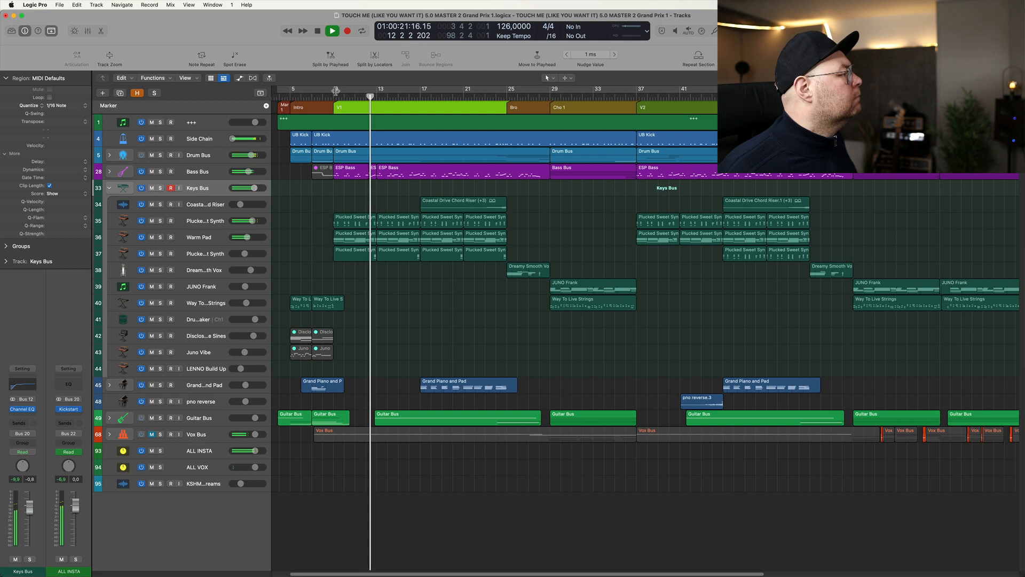
# - Stop playback and return the playhead to bar 5, at the start of the intro
pyautogui.press('space')
pyautogui.click(334, 96)
pyautogui.scroll(-2, 401, 205)
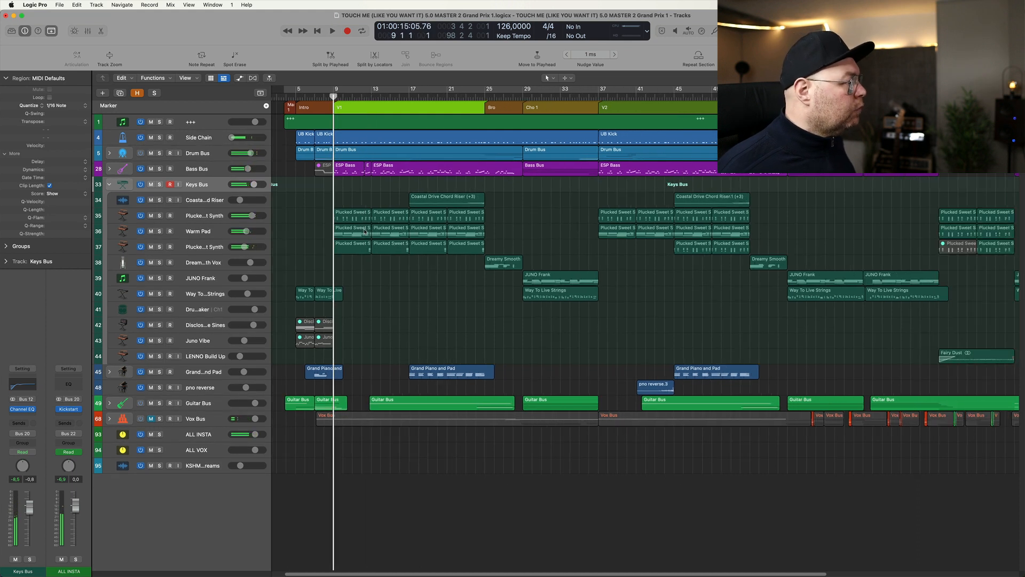
pyautogui.click(295, 101)
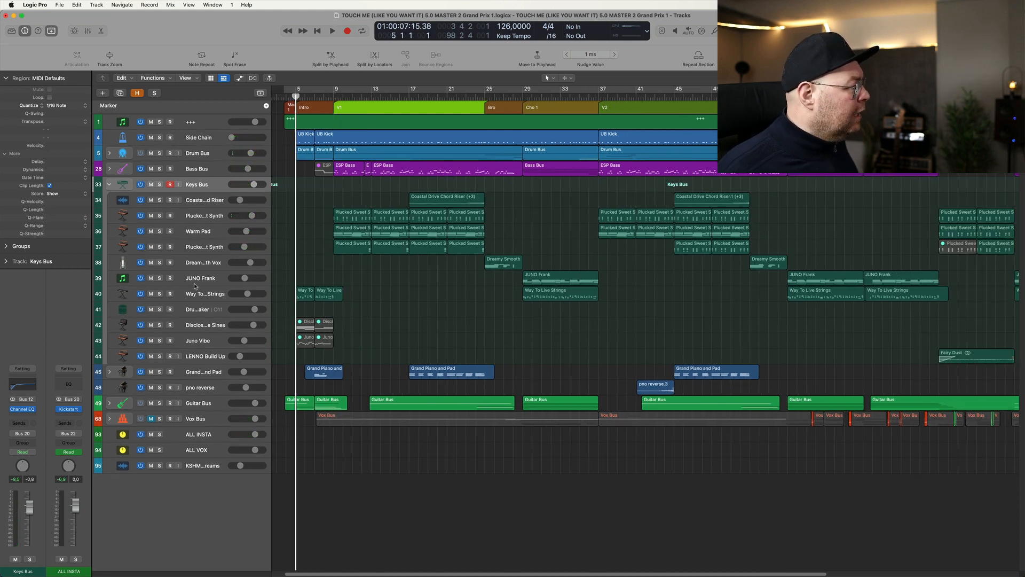
# - Select the Way To Live Strings track, show its patch in the Library, and examine its Retro Synth instrument
pyautogui.click(198, 295)
pyautogui.press('y')
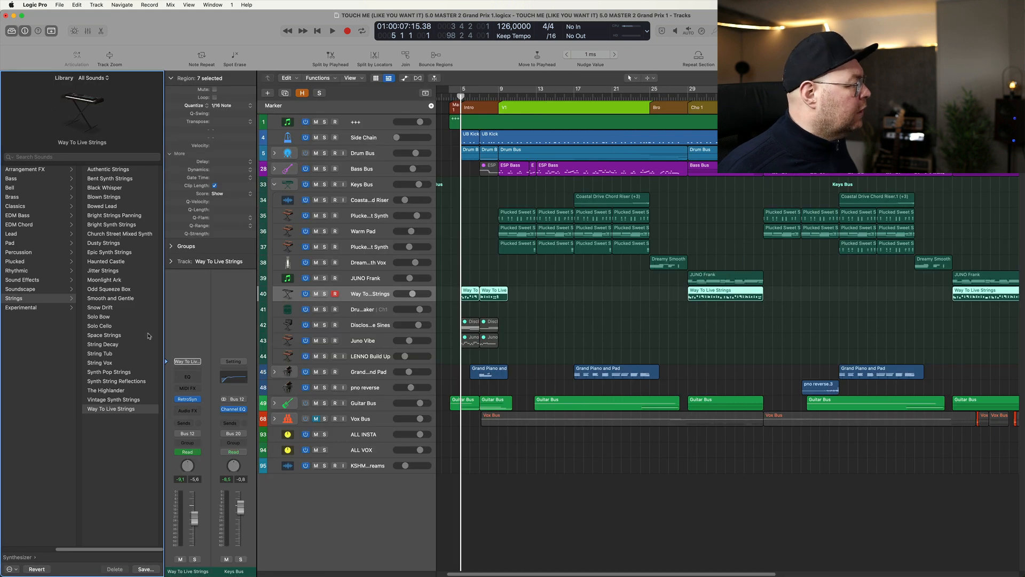
pyautogui.click(185, 400)
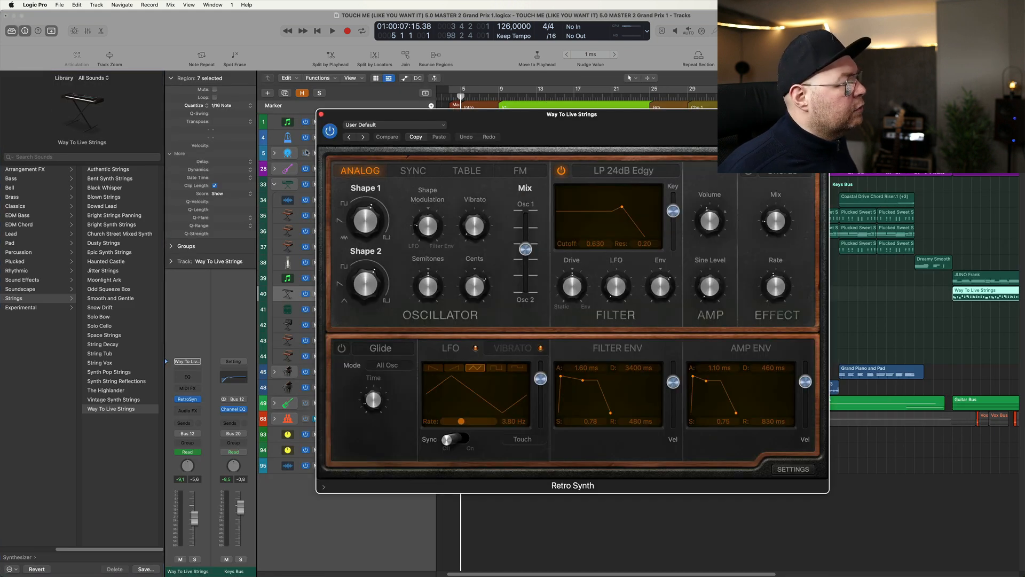
pyautogui.click(322, 114)
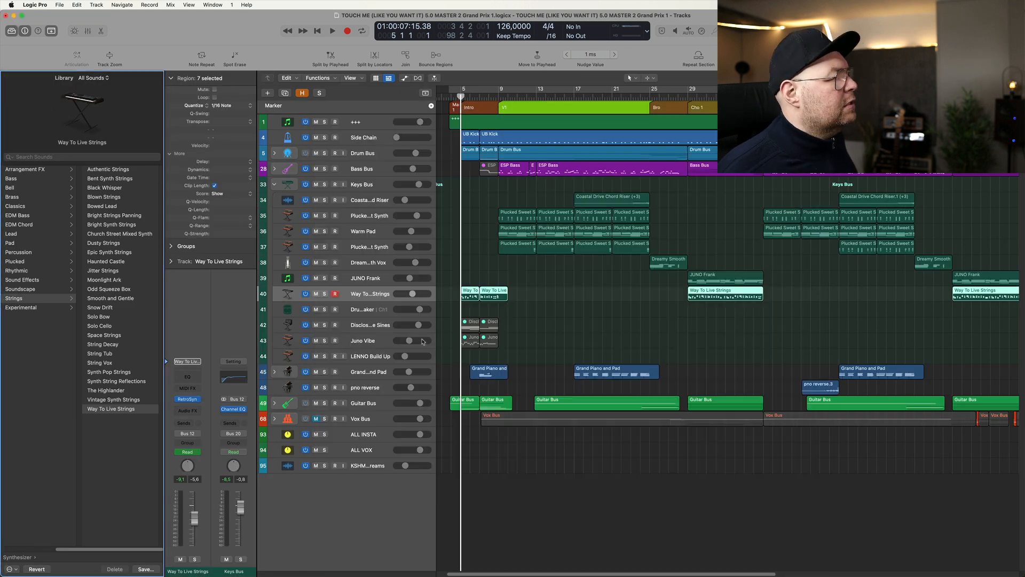
# - Play Way To Live Strings soloed through the intro, briefly opening its Retro Synth during playback
pyautogui.click(424, 300)
pyautogui.press('space')
pyautogui.click(324, 294)
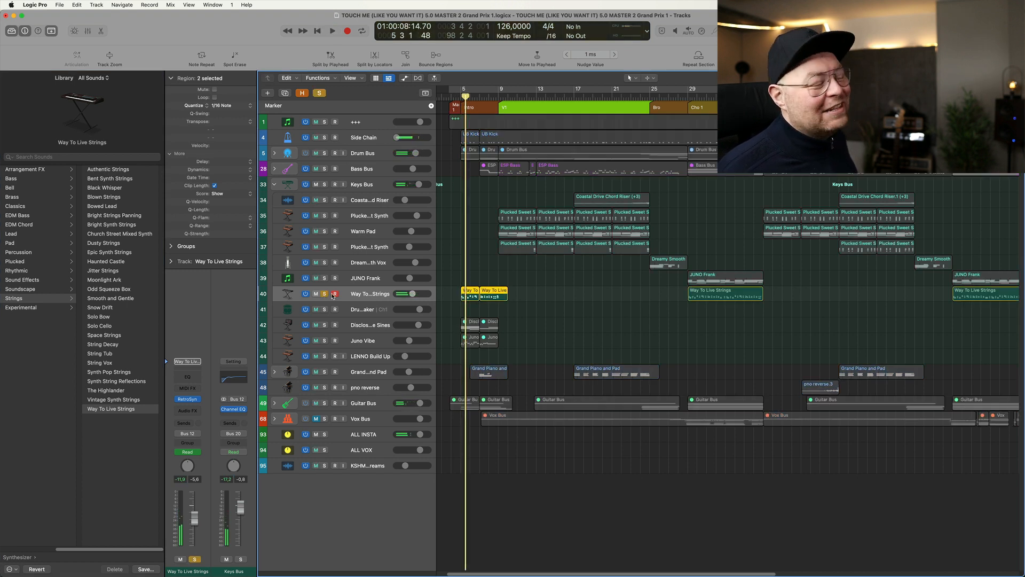
pyautogui.press('space')
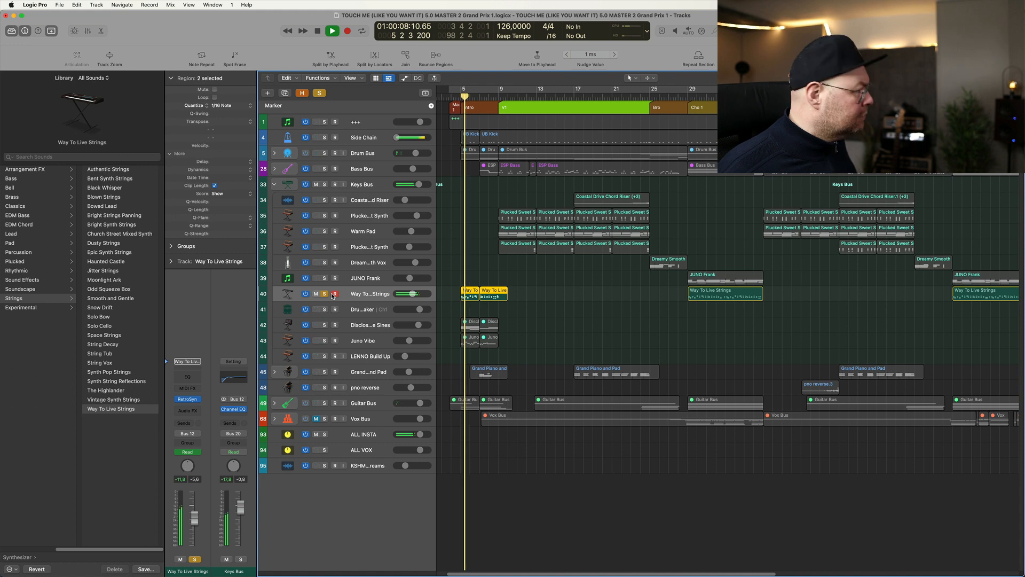
pyautogui.click(188, 404)
pyautogui.press('super+w')
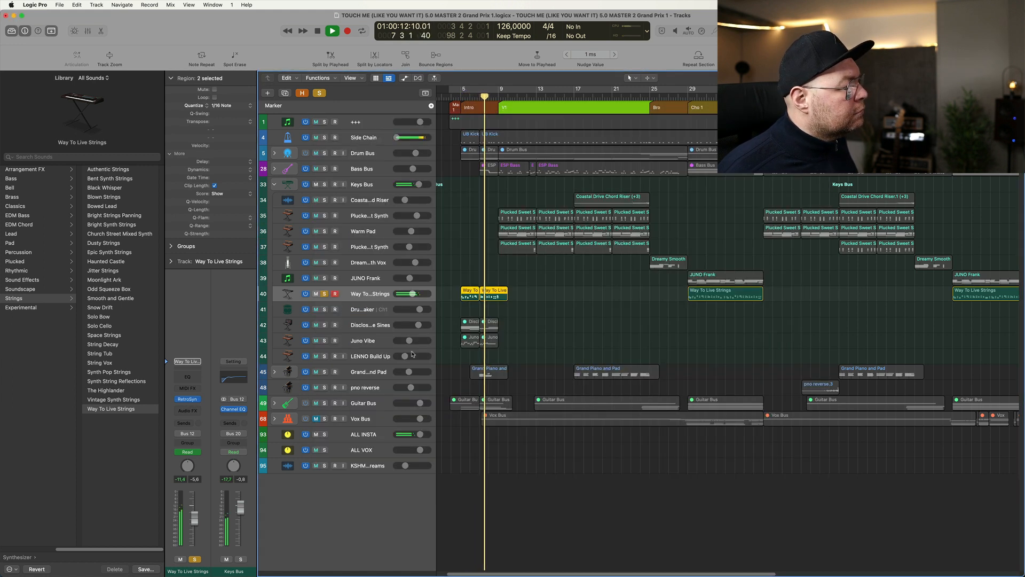
pyautogui.press('space')
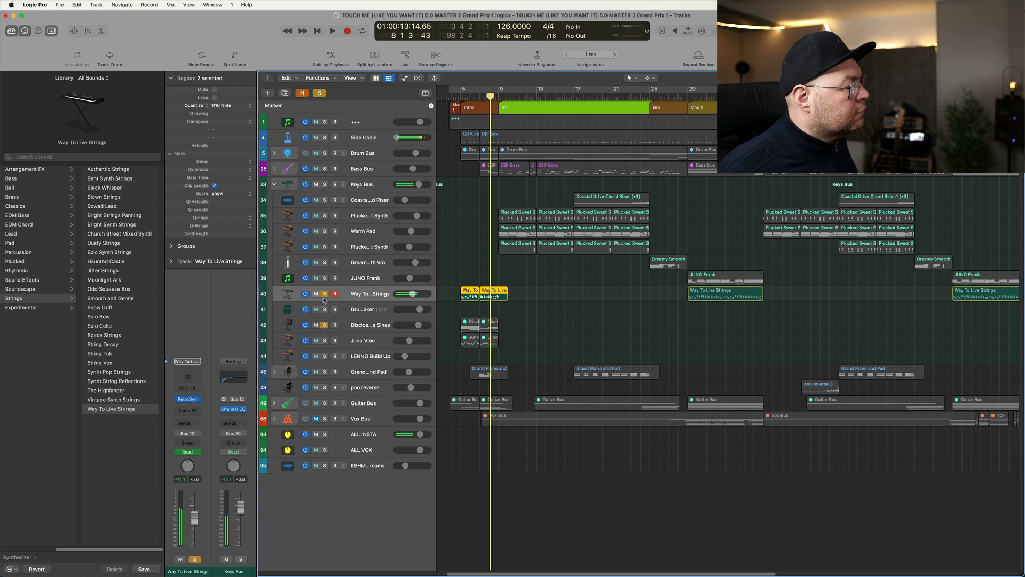
# - Clear the existing solos, solo the Grand Piano and Pad track, and play its intro region from bar 7
pyautogui.click(324, 295)
pyautogui.moveTo(541, 321); pyautogui.dragTo(461, 344)
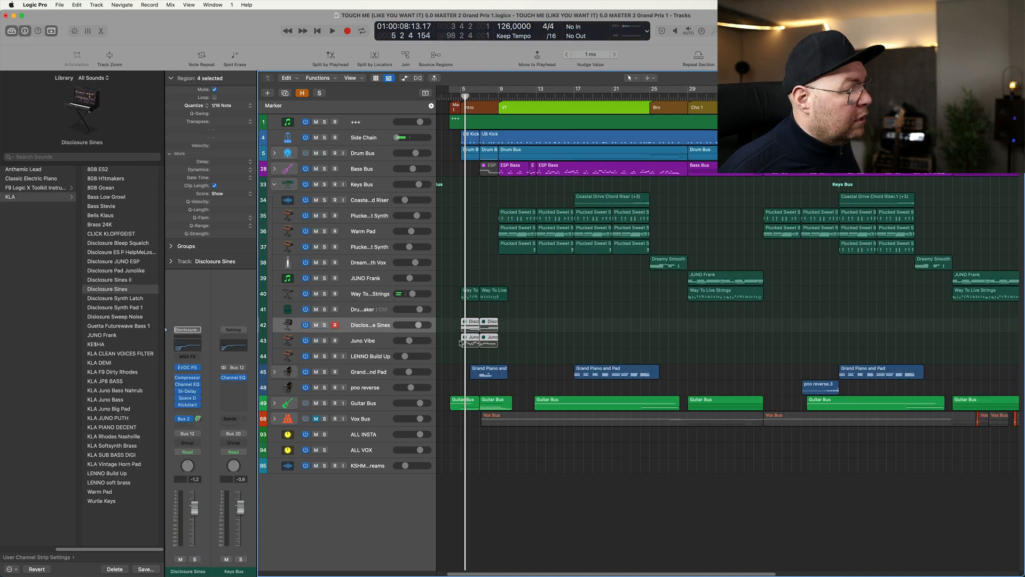
pyautogui.click(366, 375)
pyautogui.click(324, 372)
pyautogui.moveTo(453, 351); pyautogui.dragTo(571, 395)
pyautogui.click(572, 95)
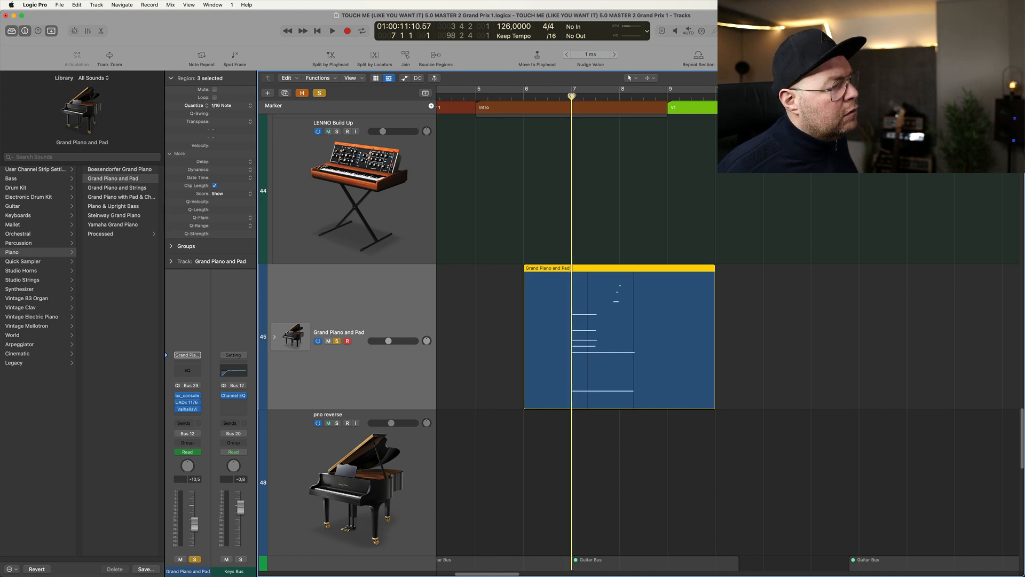
pyautogui.press('space')
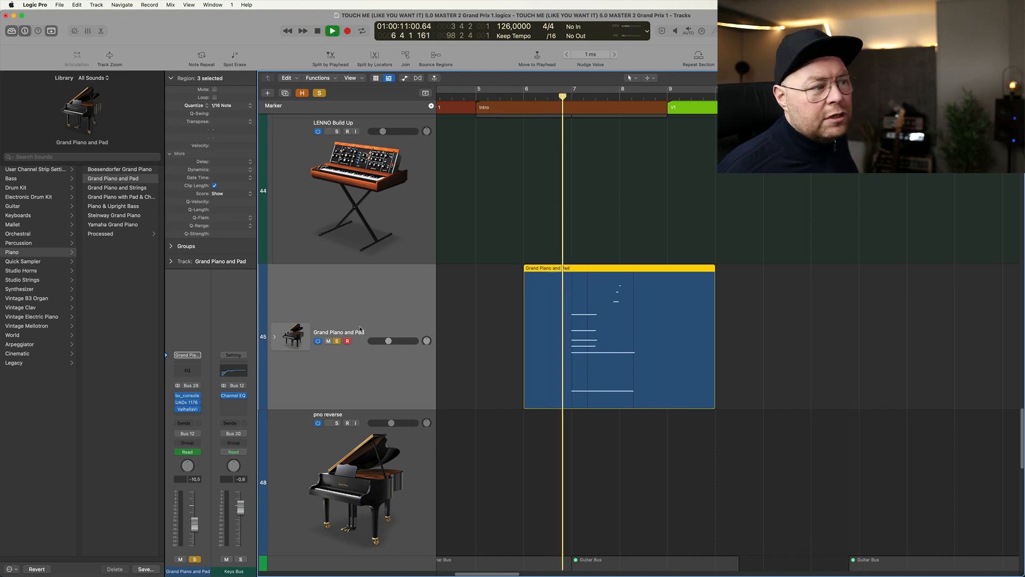
# - Examine the bx_console SSL 4000 E on Grand Piano and Pad, close it, and replay the soloed piano briefly
pyautogui.click(188, 398)
pyautogui.press('space')
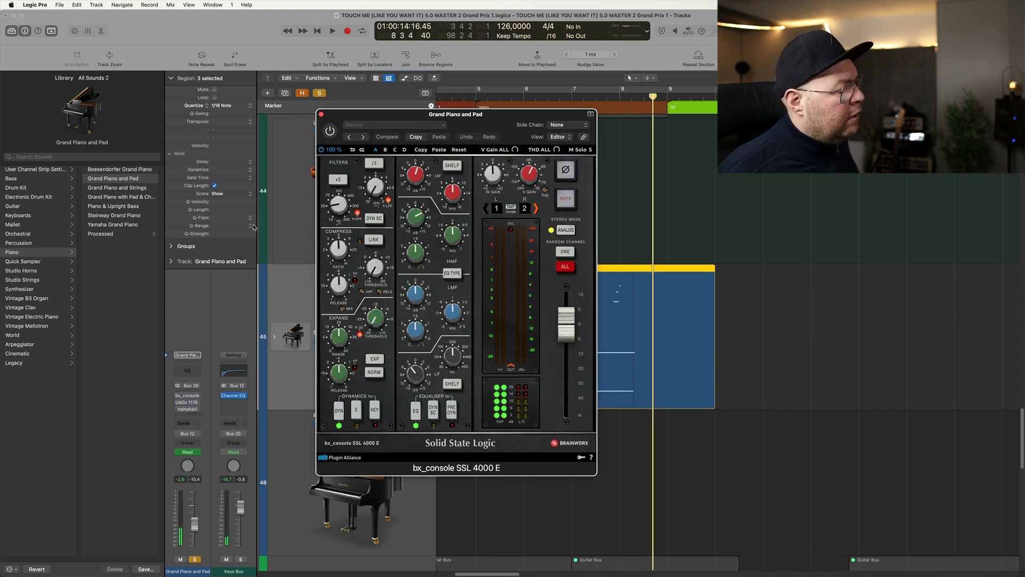
pyautogui.moveTo(361, 117); pyautogui.dragTo(292, 84)
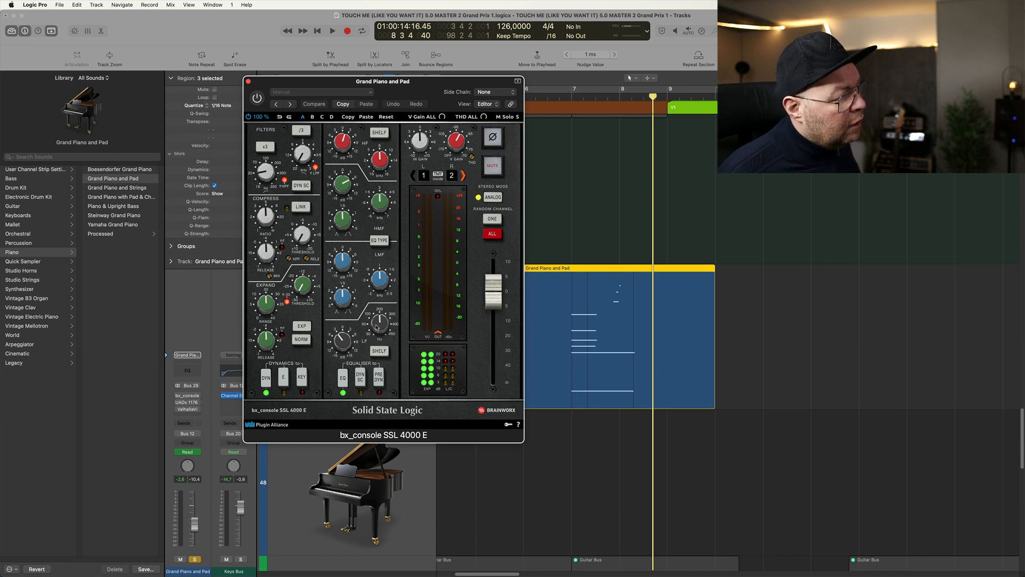
pyautogui.click(248, 81)
pyautogui.press('space')
pyautogui.press('space')
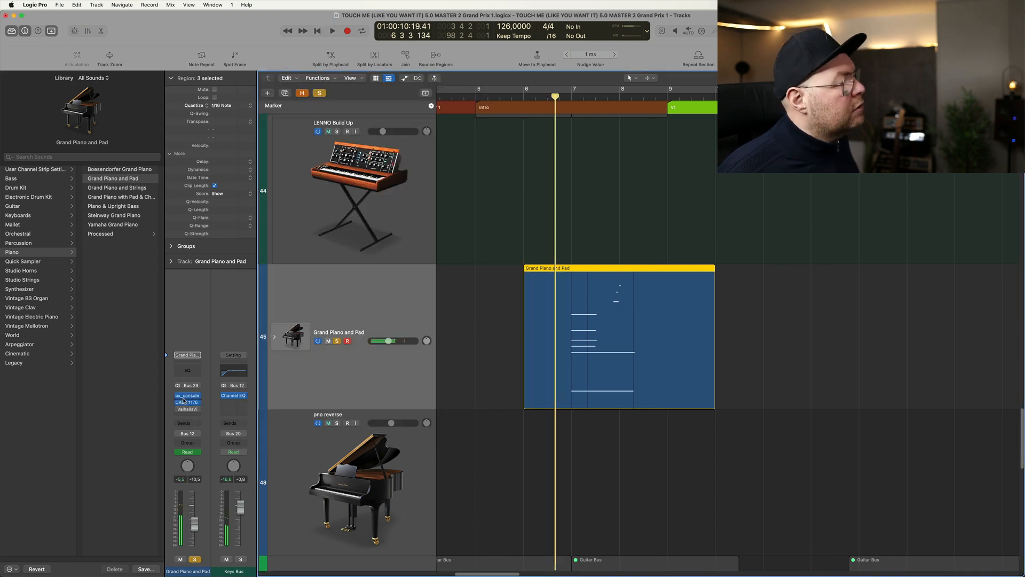
# - Open the piano's UADx 1176 Rev A Compressor, audition the soloed part through it, and close the plug-in
pyautogui.click(187, 405)
pyautogui.press('space')
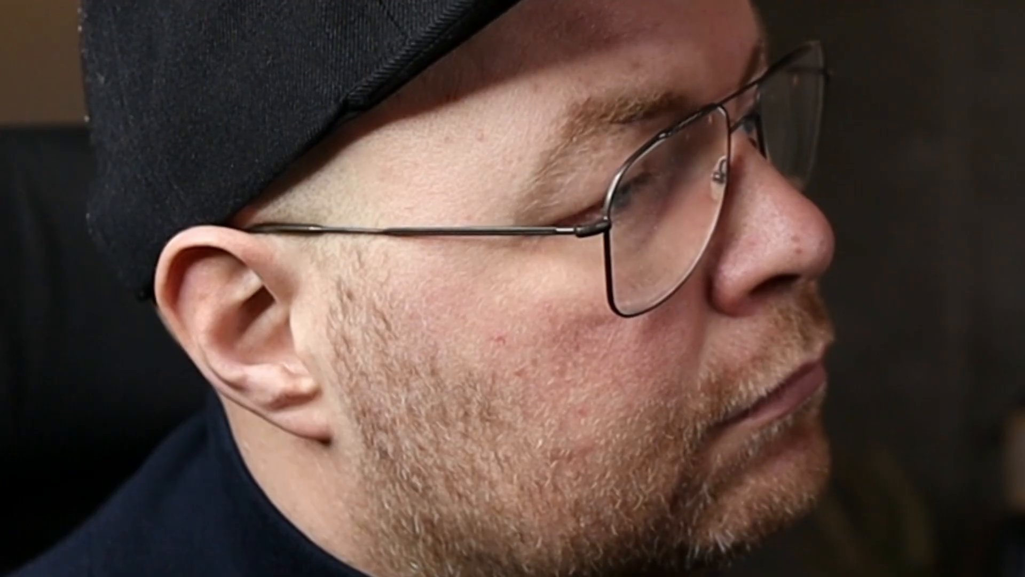
pyautogui.press('space')
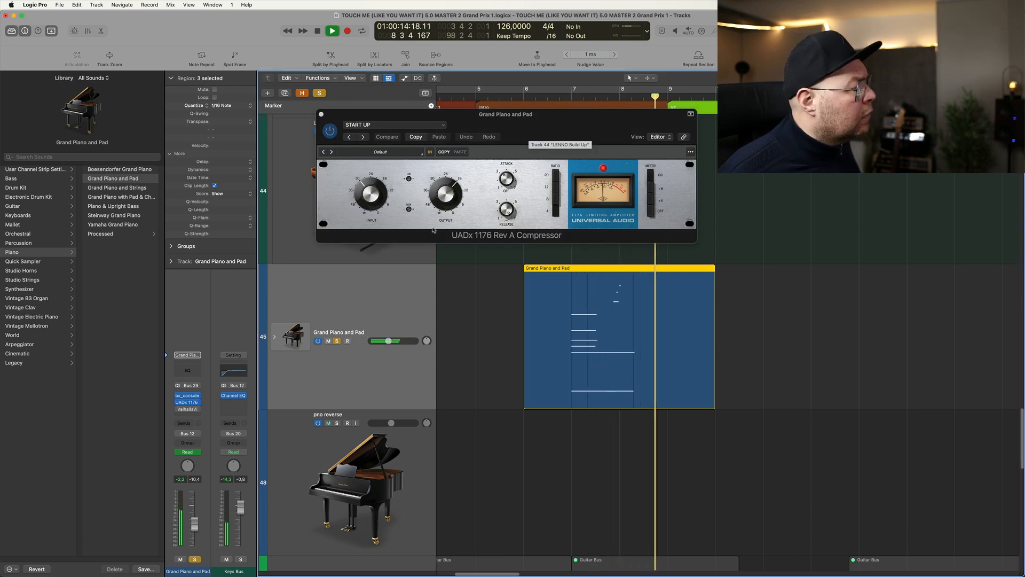
pyautogui.press('space')
pyautogui.click(331, 135)
pyautogui.click(322, 116)
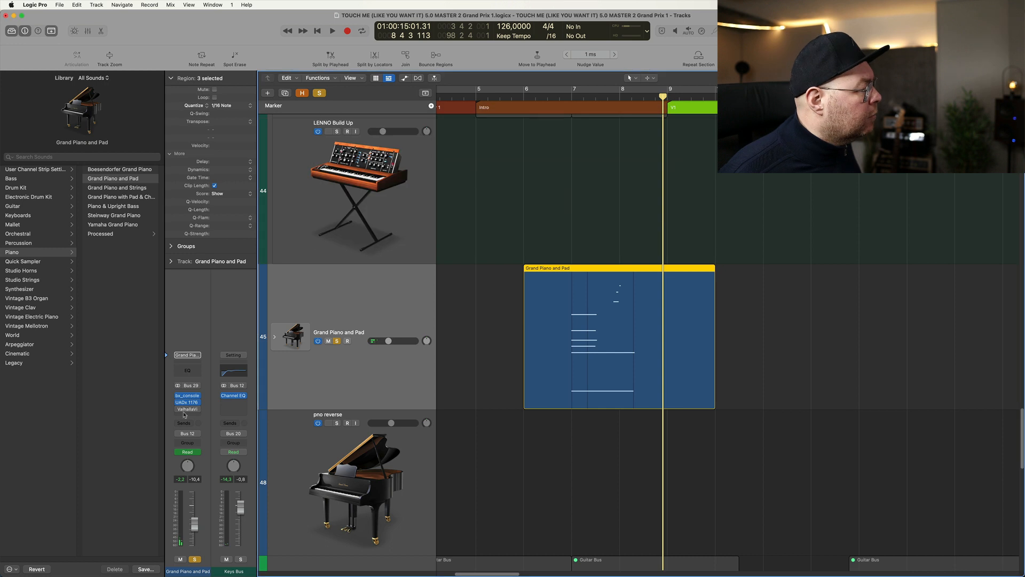
# - Switch on ValhallaVintageVerb on Grand Piano and Pad, examine its settings, and play the part through it
pyautogui.click(188, 410)
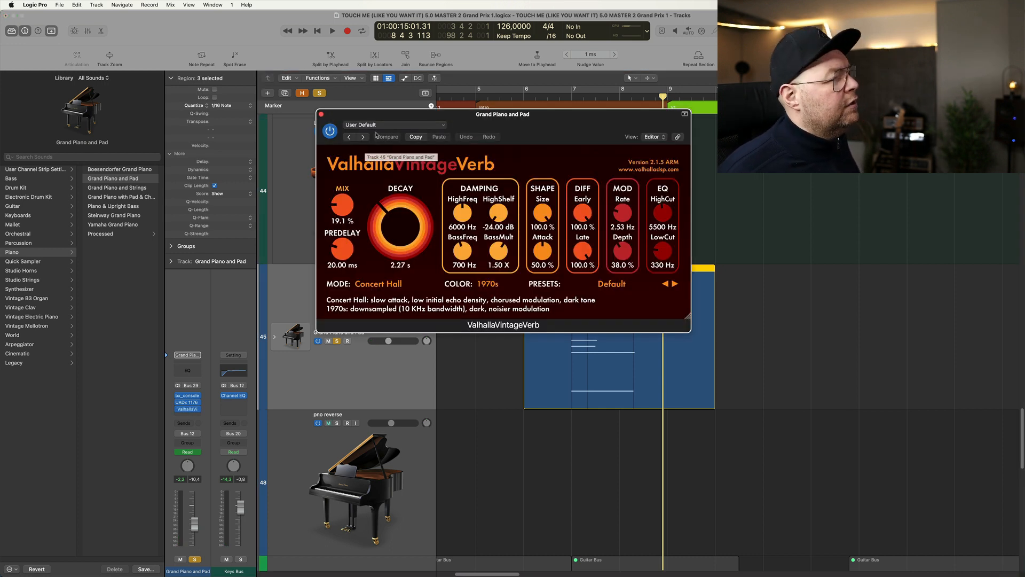
pyautogui.press('space')
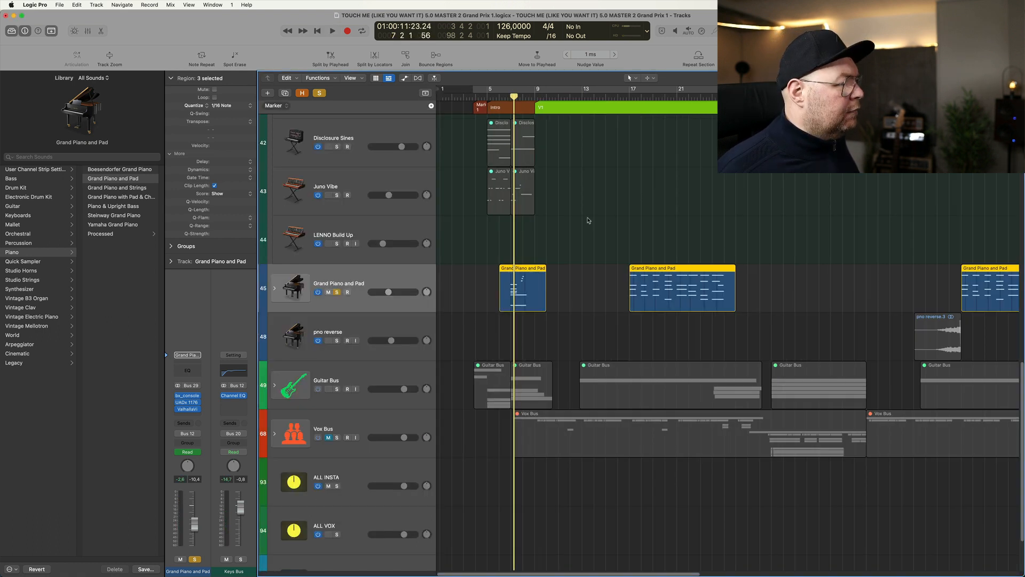
# - Replace the piano solo with both Plucked Sweet Synth tracks and Warm Pad, and play them from bar 9
pyautogui.scroll(-5, 585, 260)
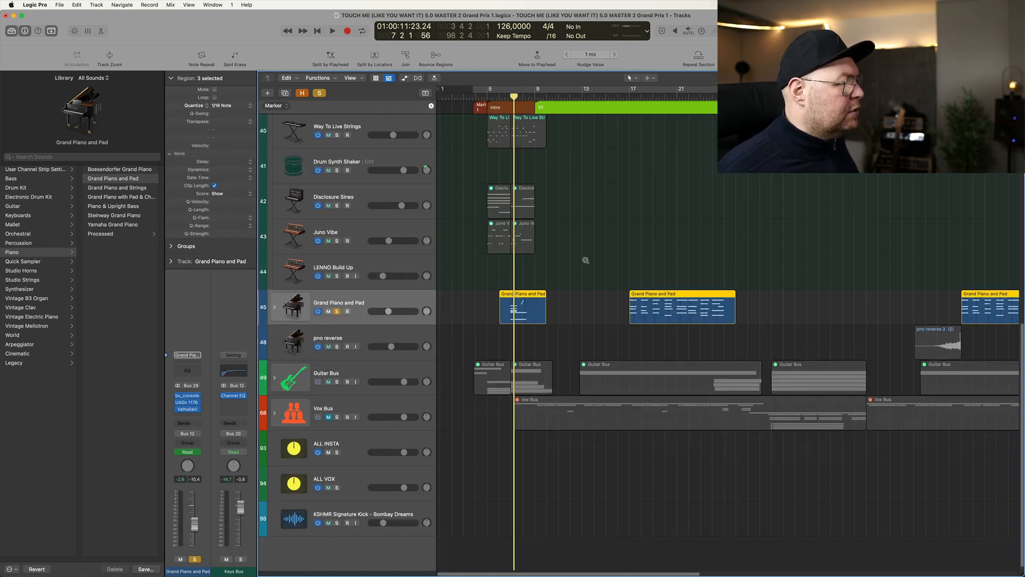
pyautogui.click(328, 407)
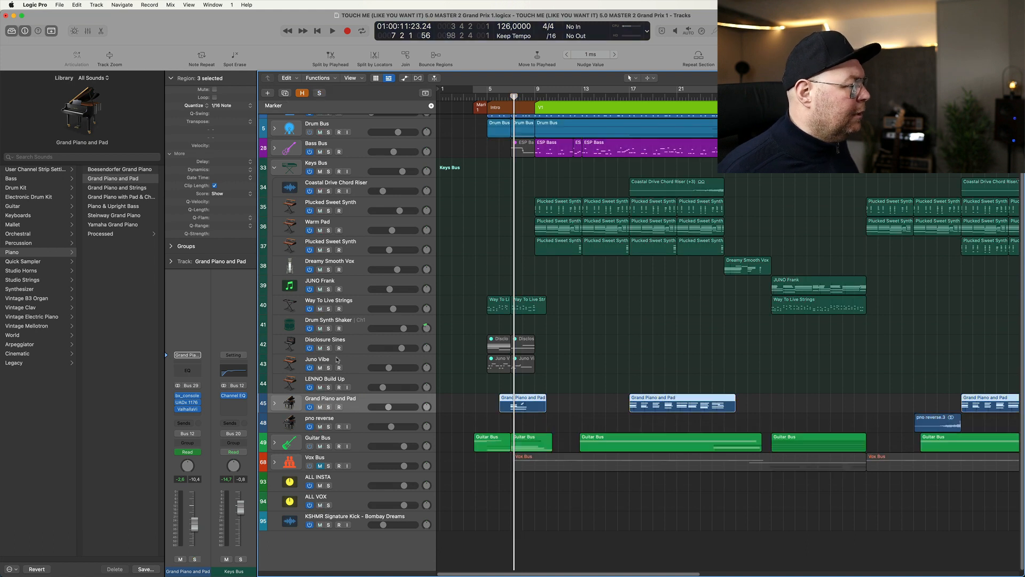
pyautogui.moveTo(328, 211); pyautogui.dragTo(328, 230)
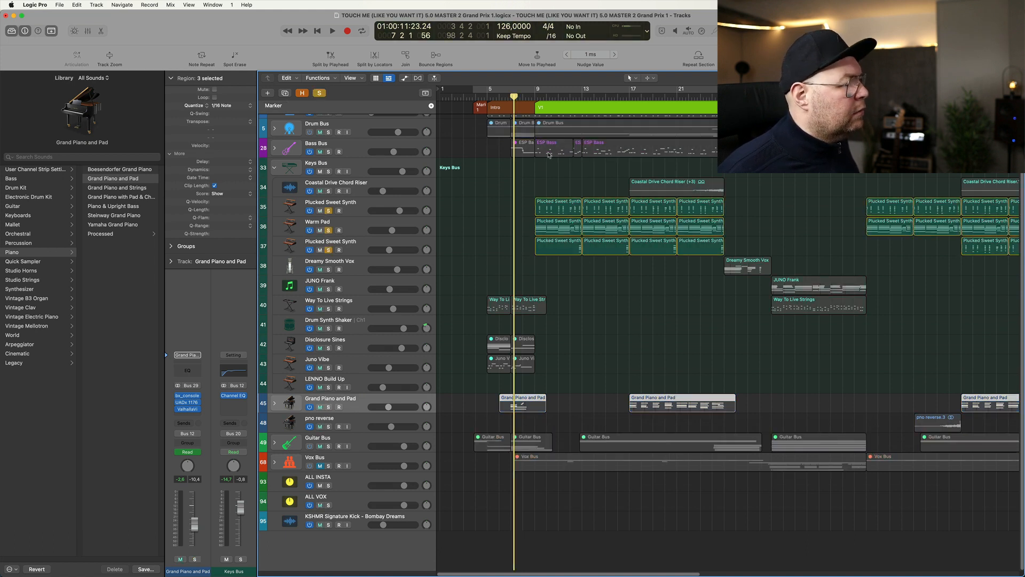
pyautogui.click(537, 106)
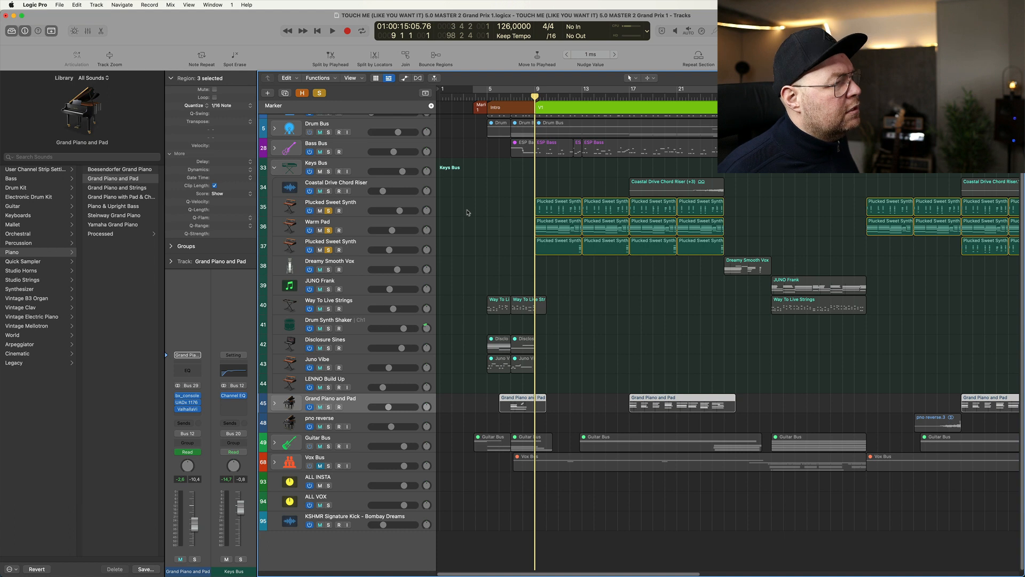
pyautogui.press('space')
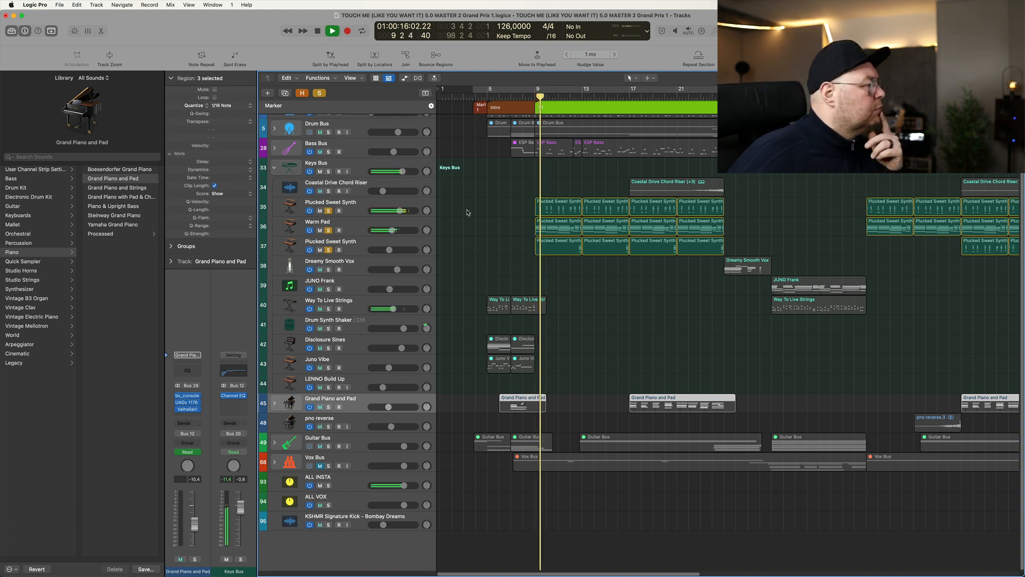
# - Narrow the solo to Plucked Sweet Synth on track 35, play it in the verse, and show its Bus 2 Chorus channel strip
pyautogui.click(374, 206)
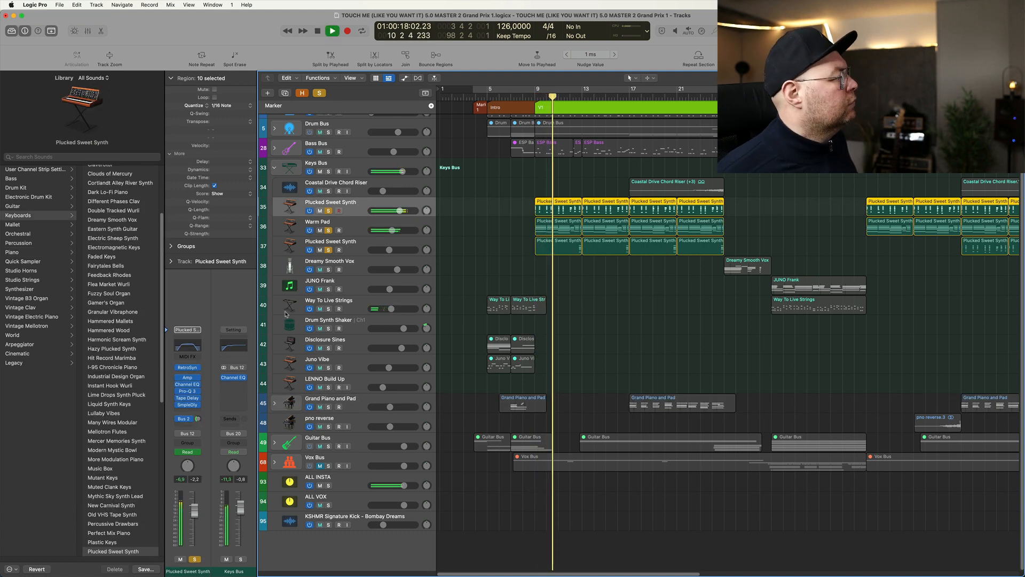
pyautogui.scroll(-1, 156, 246)
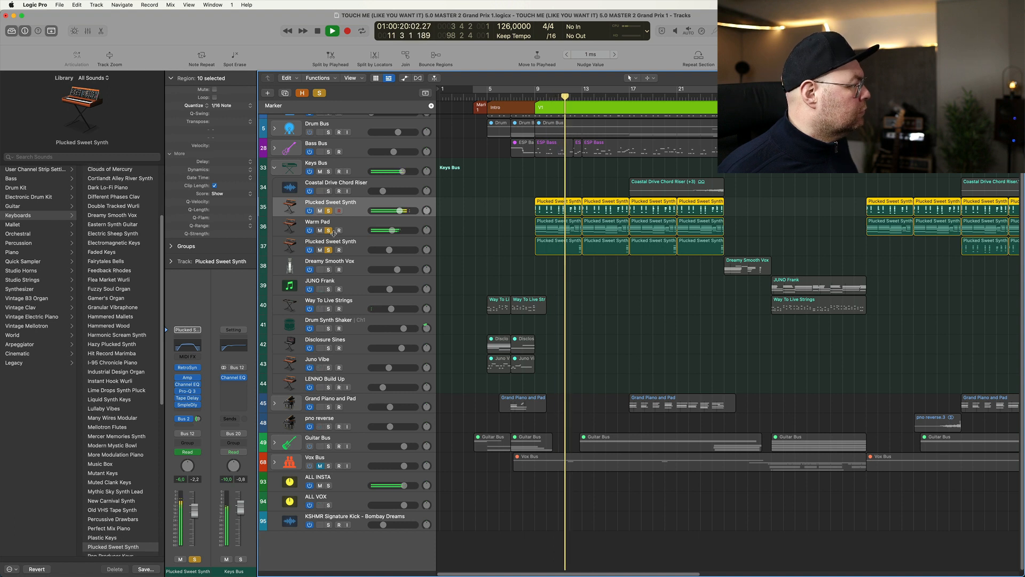
pyautogui.press('space')
pyautogui.click(329, 211)
pyautogui.click(330, 211)
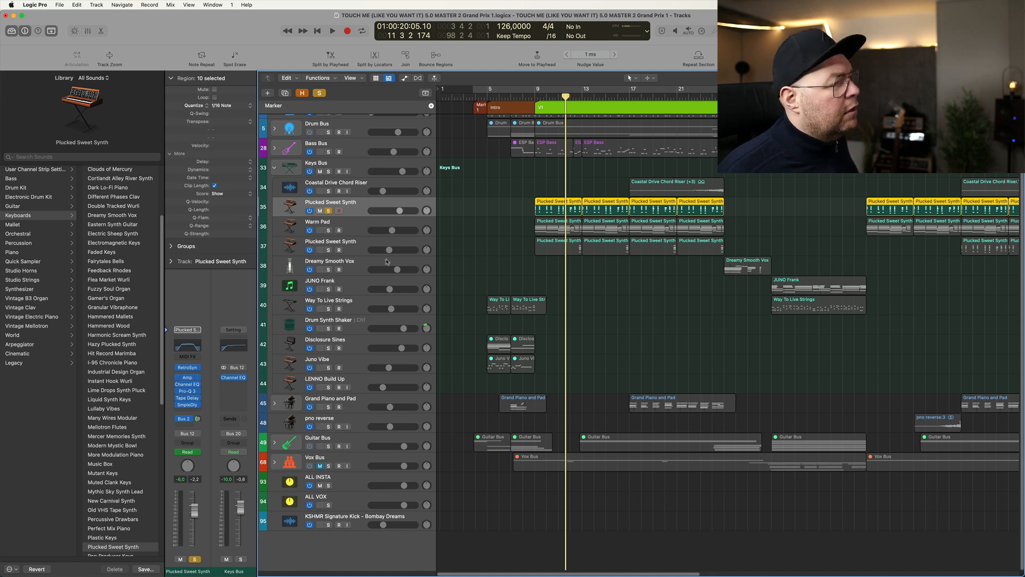
pyautogui.press('space')
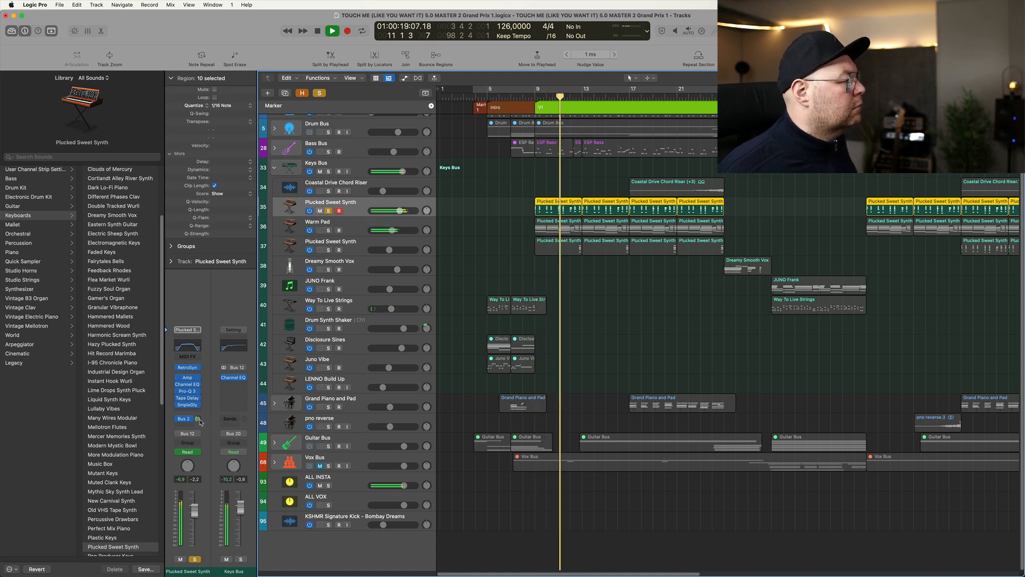
pyautogui.click(199, 419)
pyautogui.press('space')
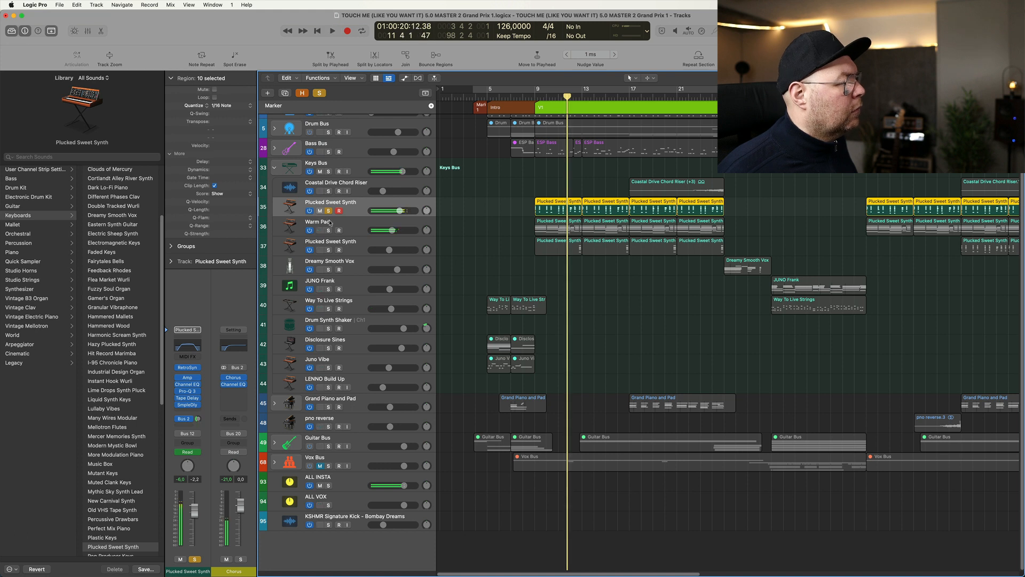
# - Solo Warm Pad instead of Plucked Sweet Synth, play it in the verse, and examine its Retro Synth settings
pyautogui.click(328, 211)
pyautogui.click(328, 231)
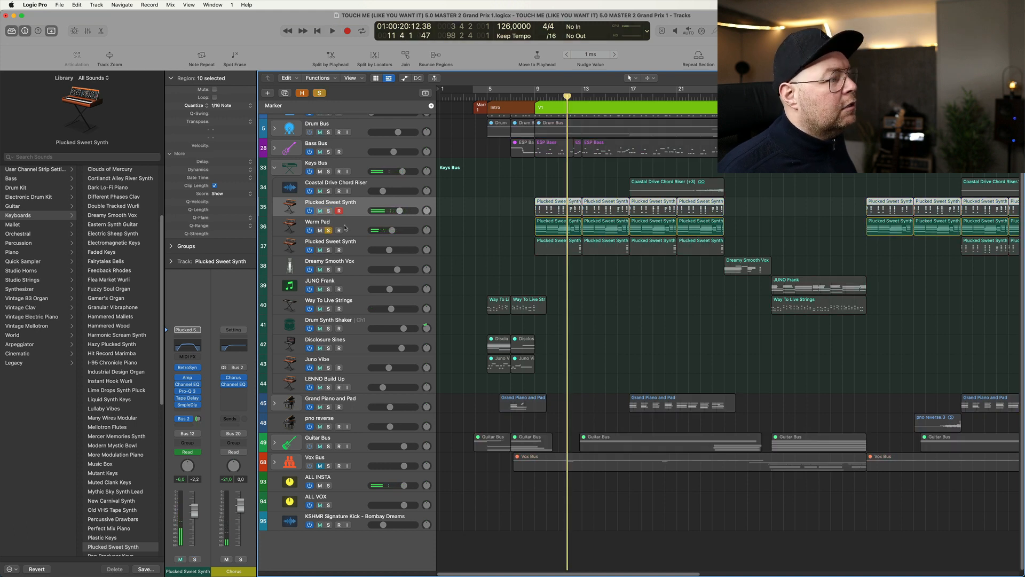
pyautogui.click(357, 227)
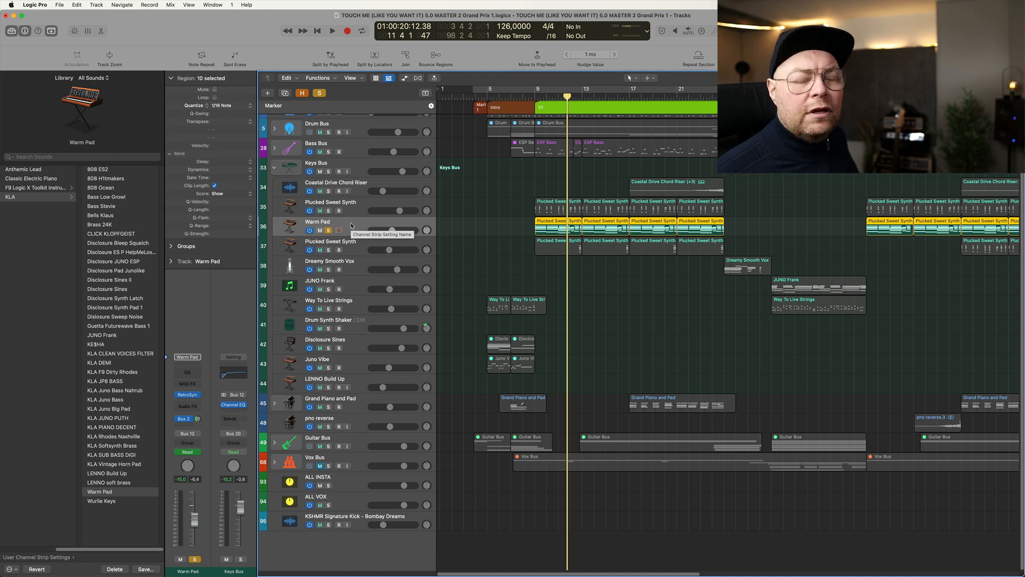
pyautogui.press('space')
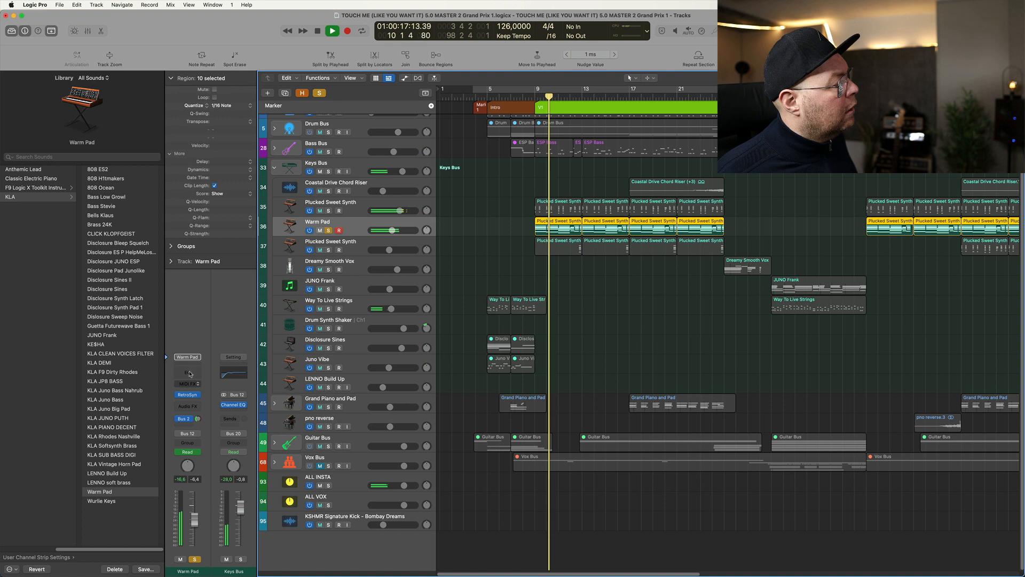
pyautogui.click(187, 395)
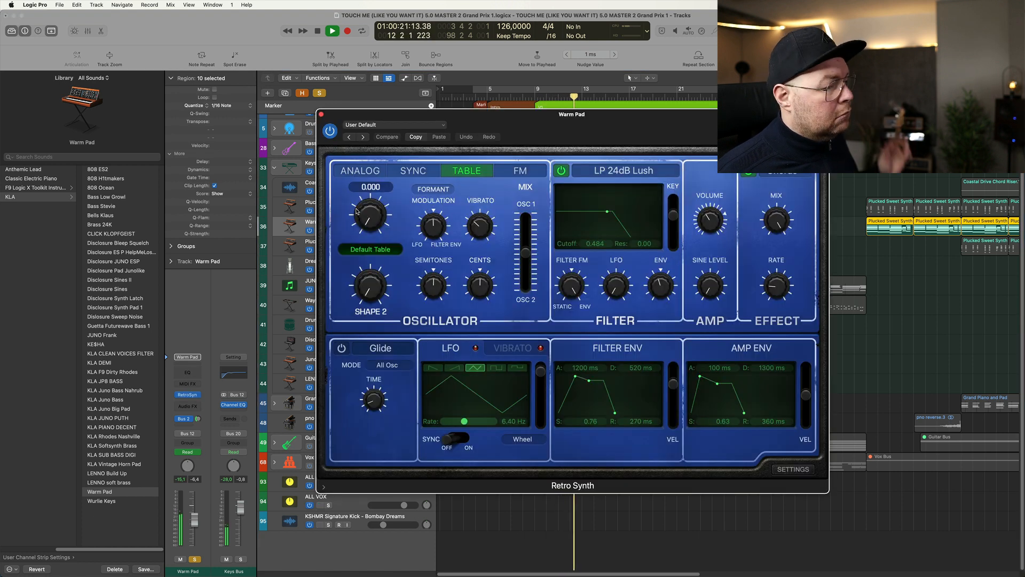
pyautogui.press('space')
# - Show Warm Pad's Bus 2 Chorus channel strip, close Retro Synth, and examine the bus's Channel EQ
pyautogui.click(198, 419)
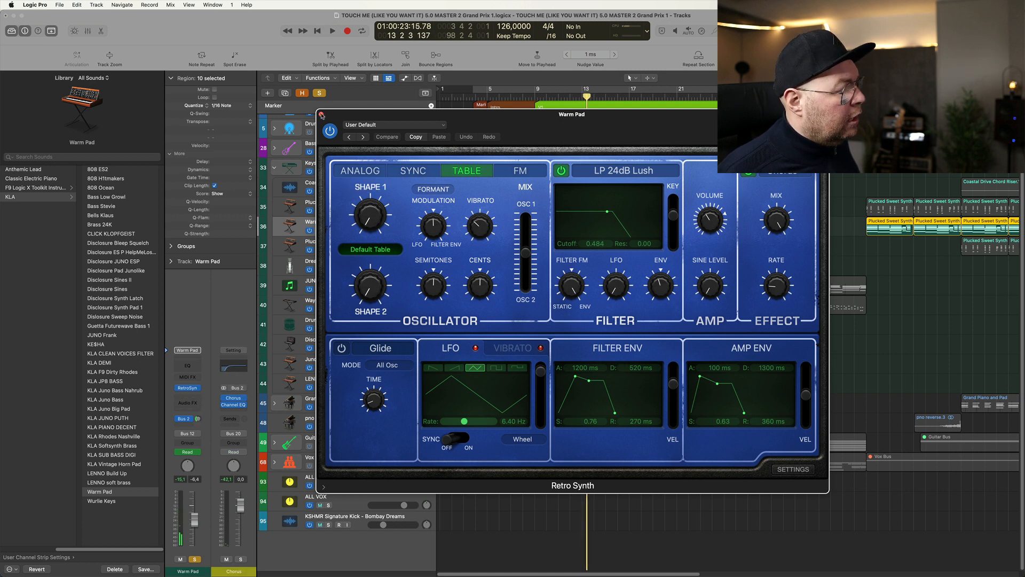
pyautogui.click(321, 115)
pyautogui.click(234, 404)
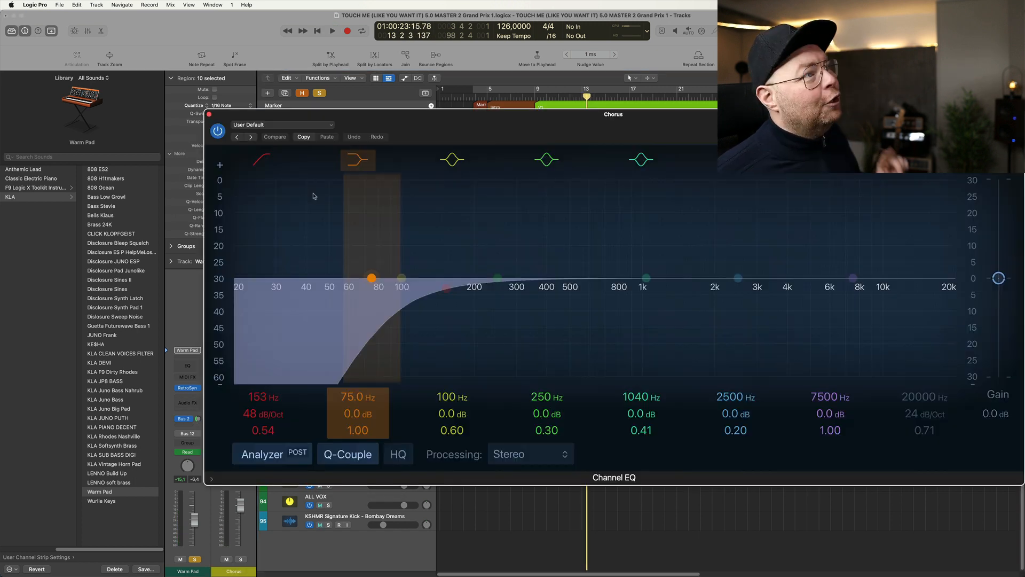
pyautogui.press('super+w')
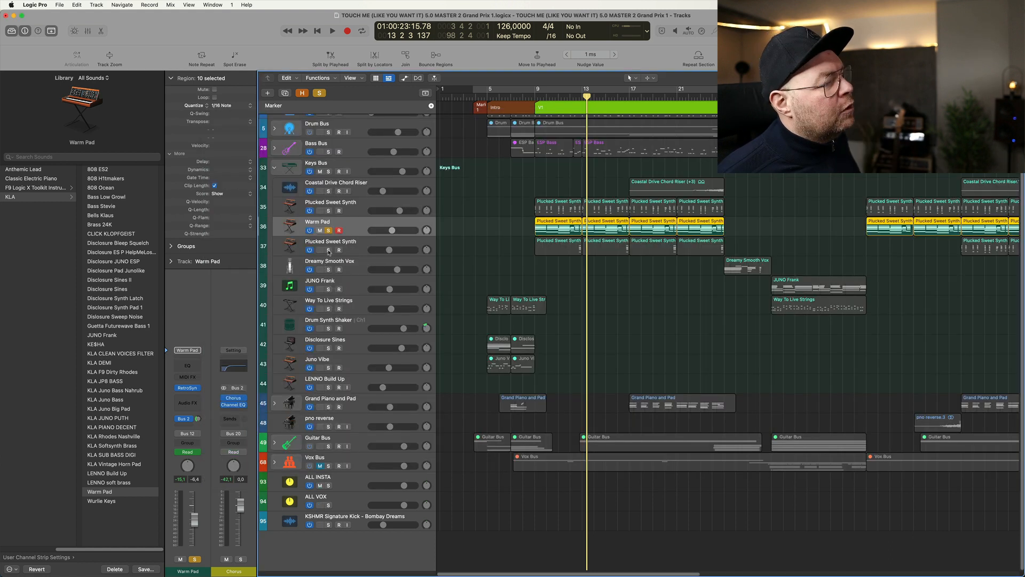
# - Solo Plucked Sweet Synth on track 37 instead of Warm Pad, compare its strip with track 35, and audition it in the verse
pyautogui.click(328, 231)
pyautogui.click(350, 249)
pyautogui.press('s')
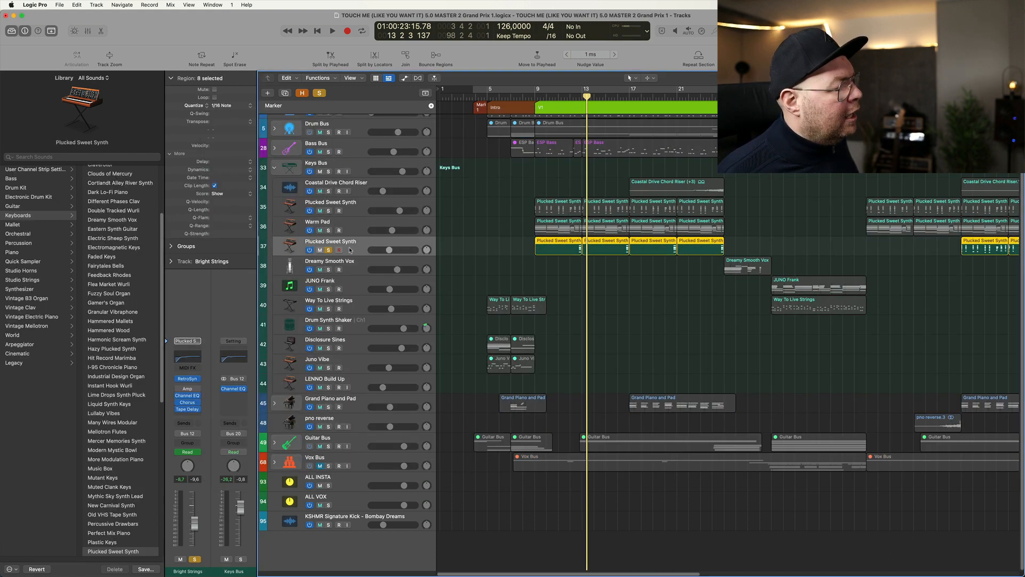
pyautogui.click(354, 210)
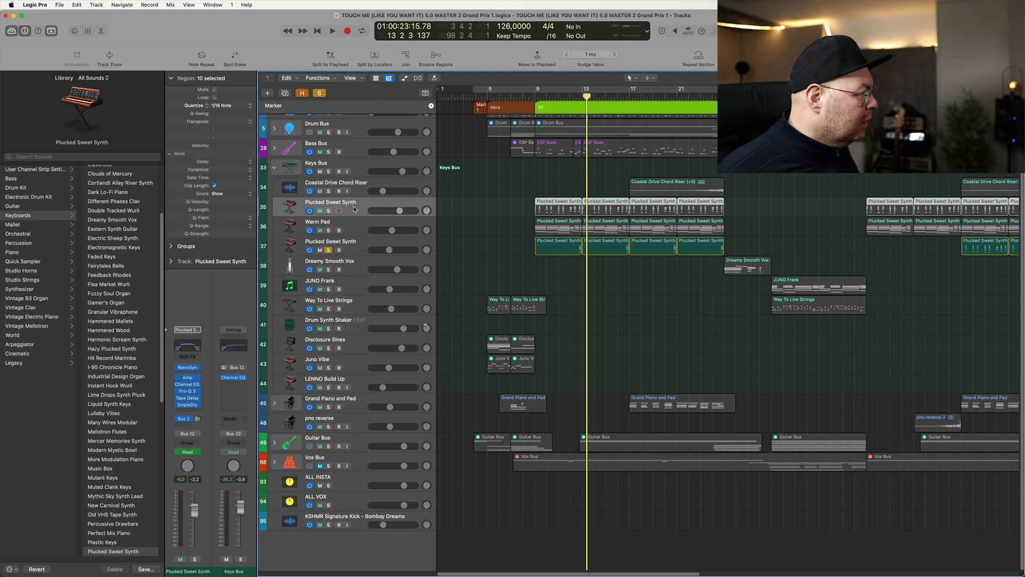
pyautogui.click(357, 249)
pyautogui.press('space')
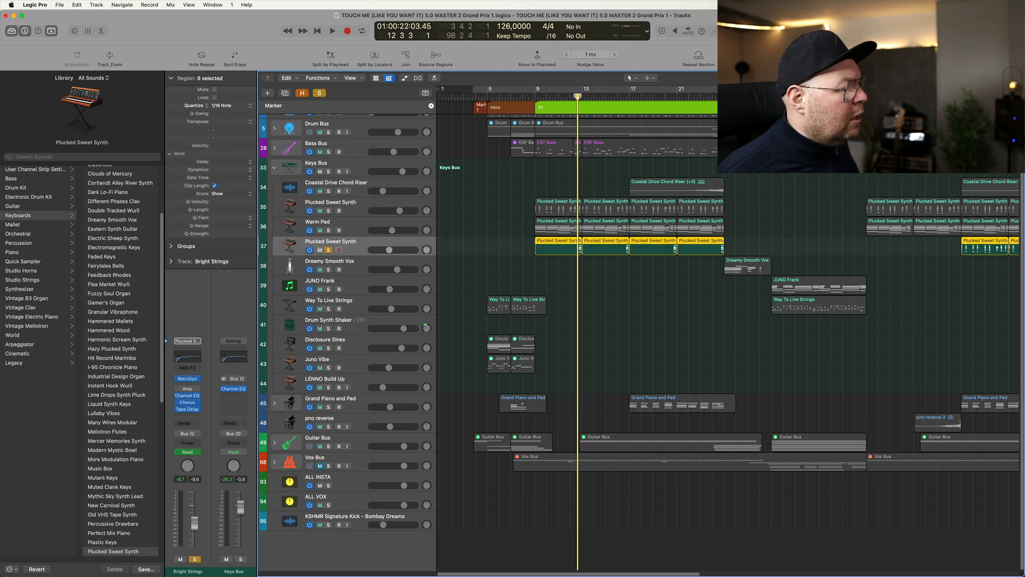
pyautogui.press('space')
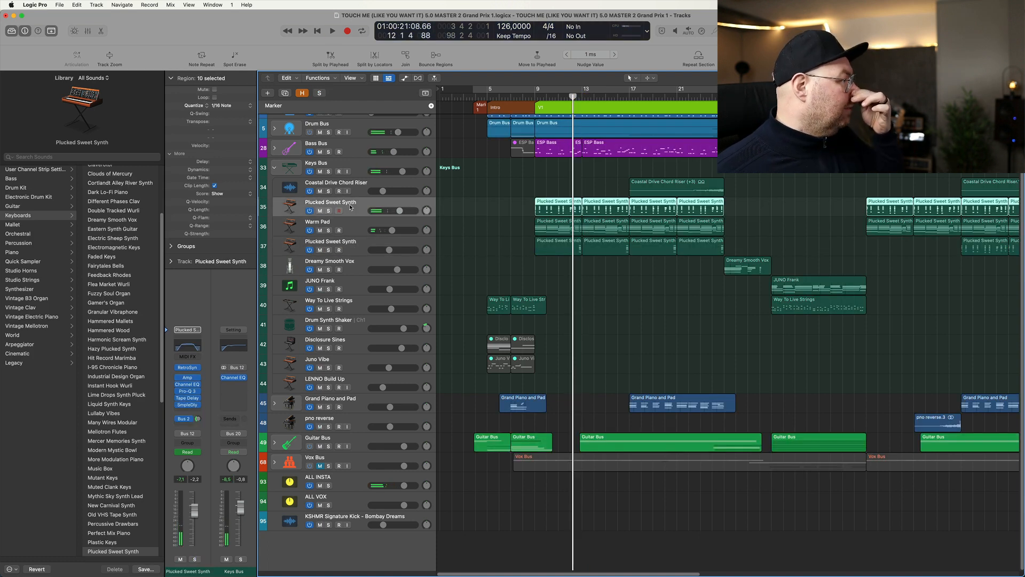
# - Select Plucked Sweet Synth on track 37, browse its Library patches, and open the preset list of its Retro Synth
pyautogui.click(353, 251)
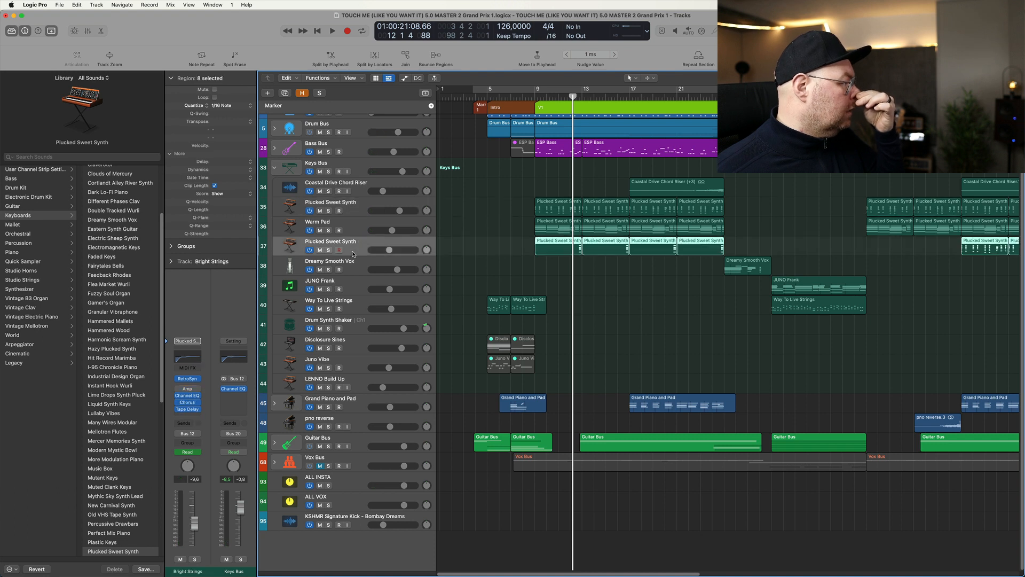
pyautogui.scroll(-3, 128, 397)
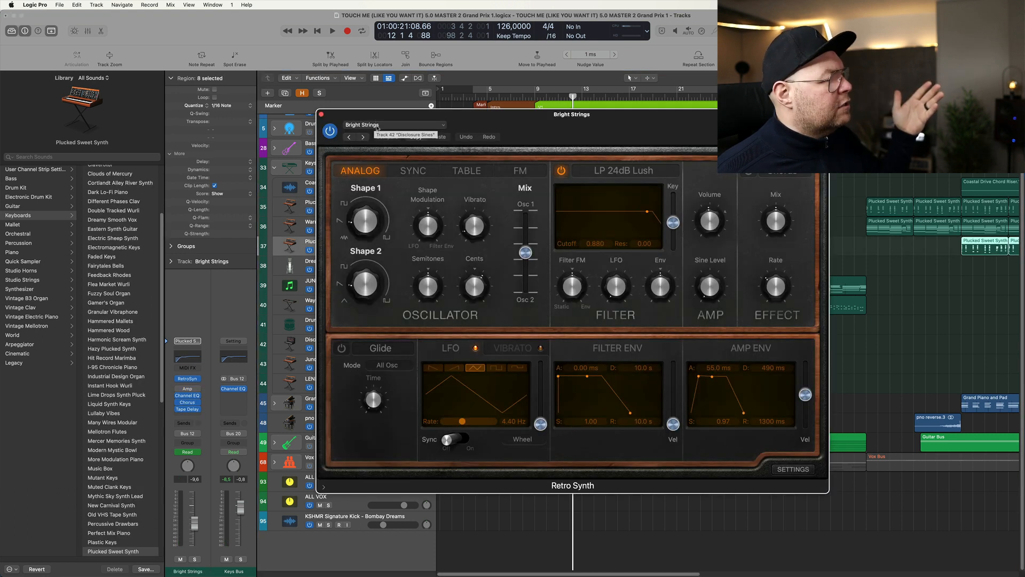
pyautogui.click(377, 127)
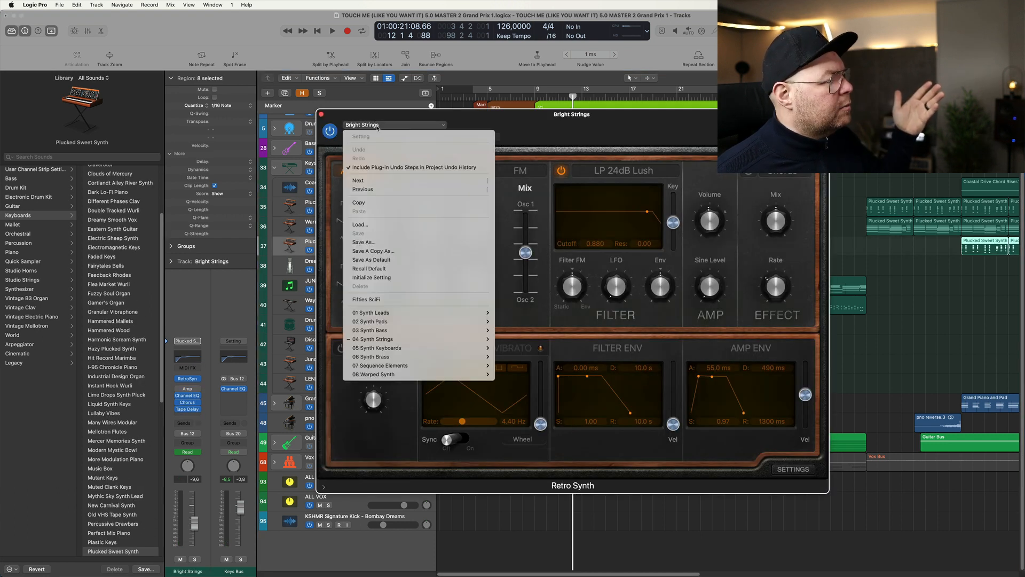
# - Dismiss the preset list, close Retro Synth, and play the verse with the full mix from about bar 12
pyautogui.click(521, 132)
pyautogui.click(321, 114)
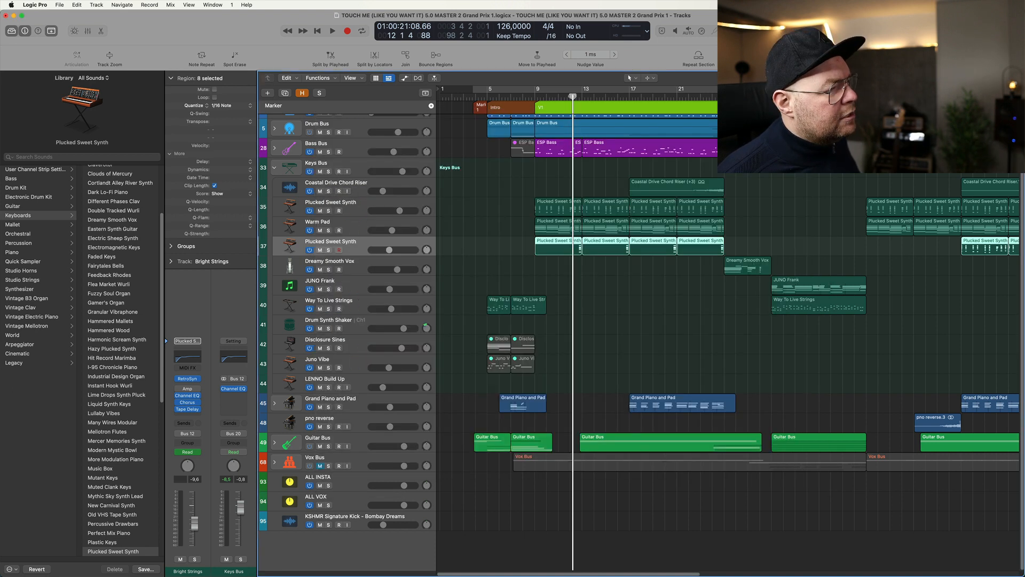
pyautogui.press('space')
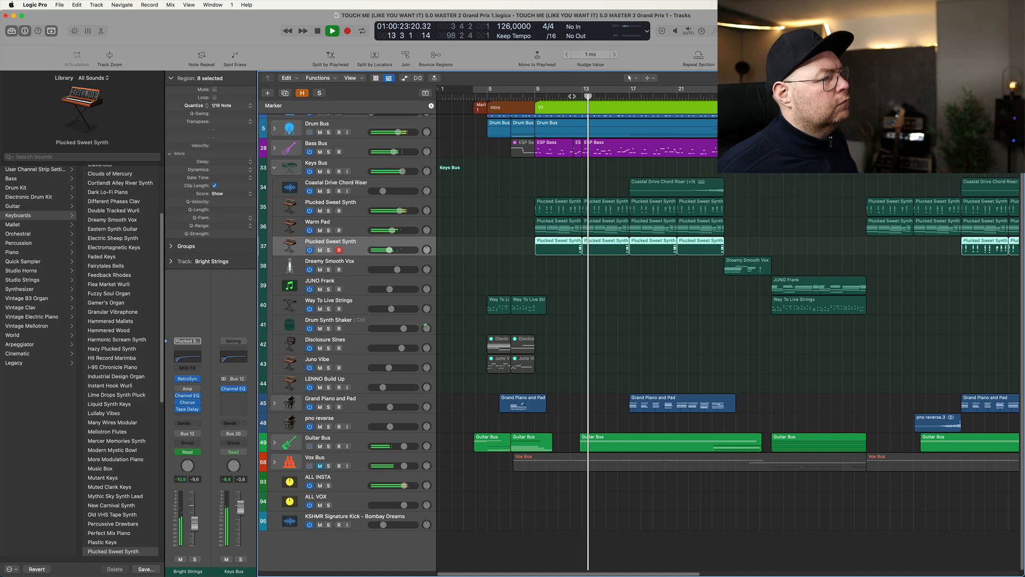
pyautogui.press('space')
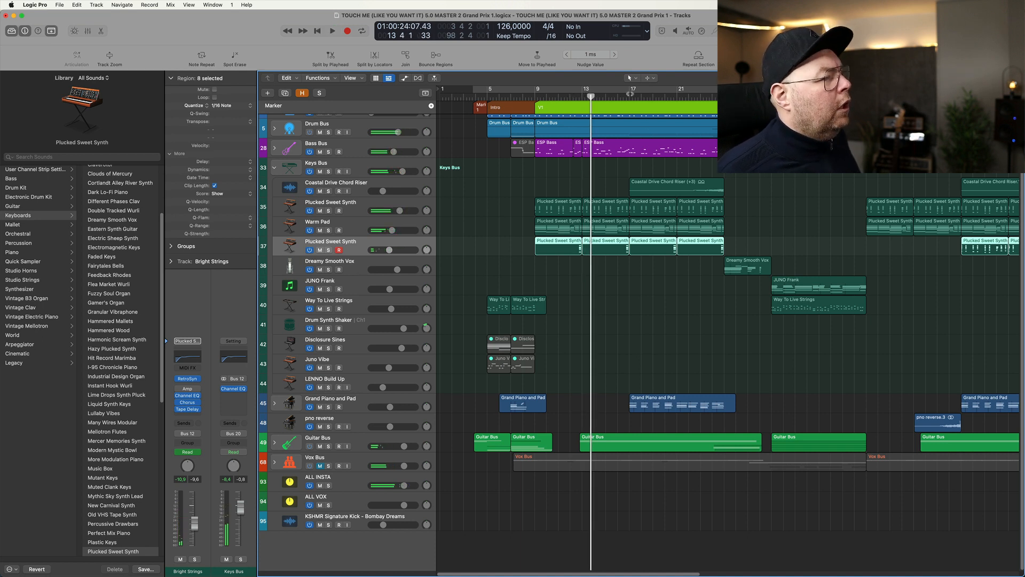
# - Audition Coastal Drive Chord Riser in solo from around bar 22 through the end of the verse, then unsolo it
pyautogui.click(630, 94)
pyautogui.click(691, 97)
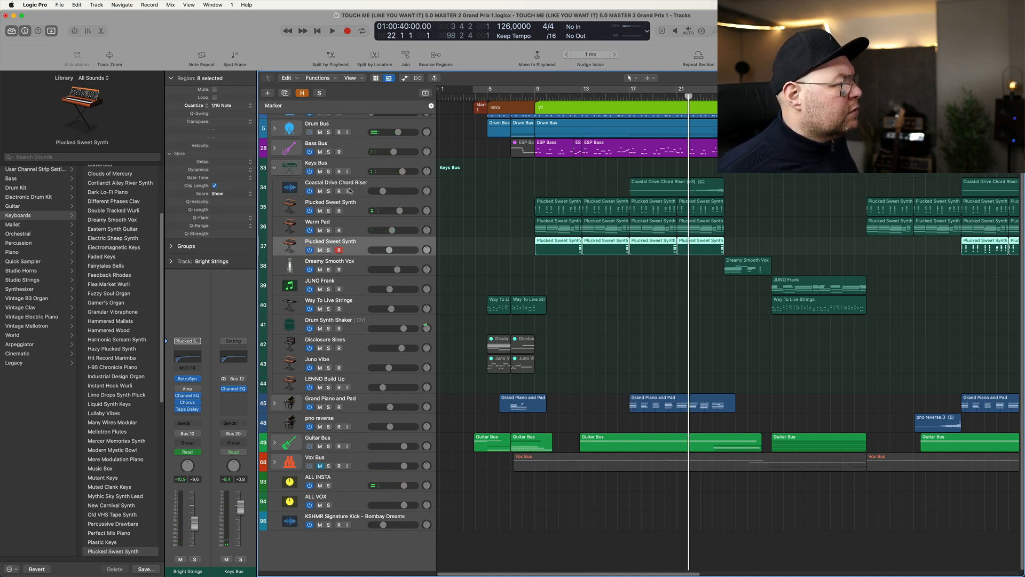
pyautogui.click(328, 191)
pyautogui.press('space')
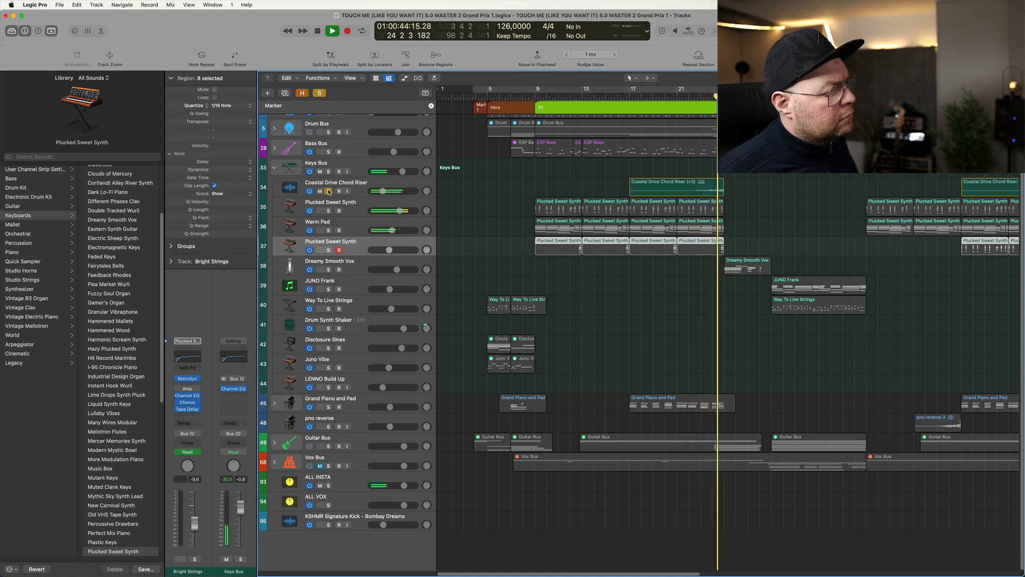
pyautogui.click(328, 191)
# - Solo and select Dreamy Smooth Vox, audition it after the verse, and return the playhead to bar 25
pyautogui.click(329, 270)
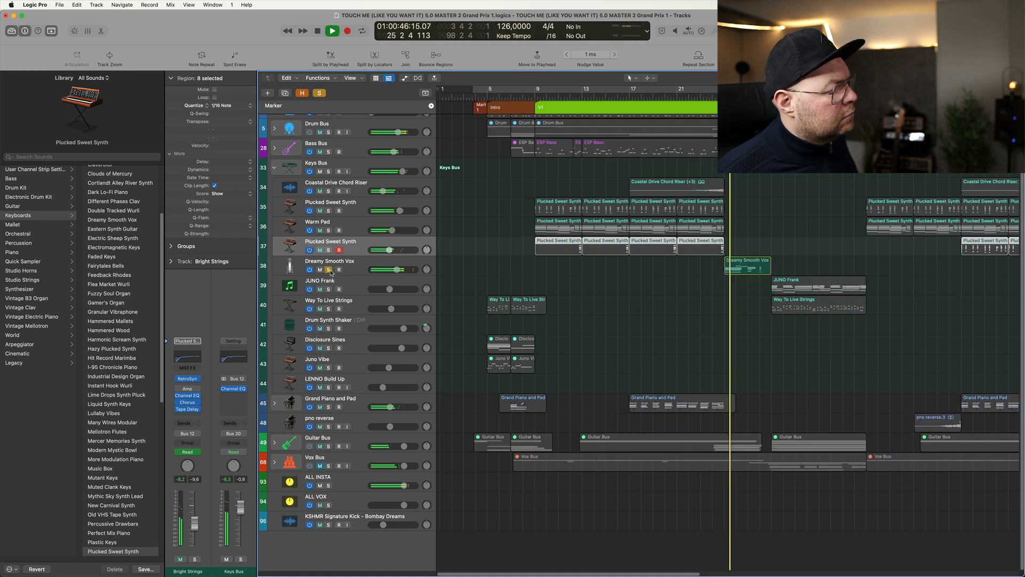
pyautogui.click(357, 272)
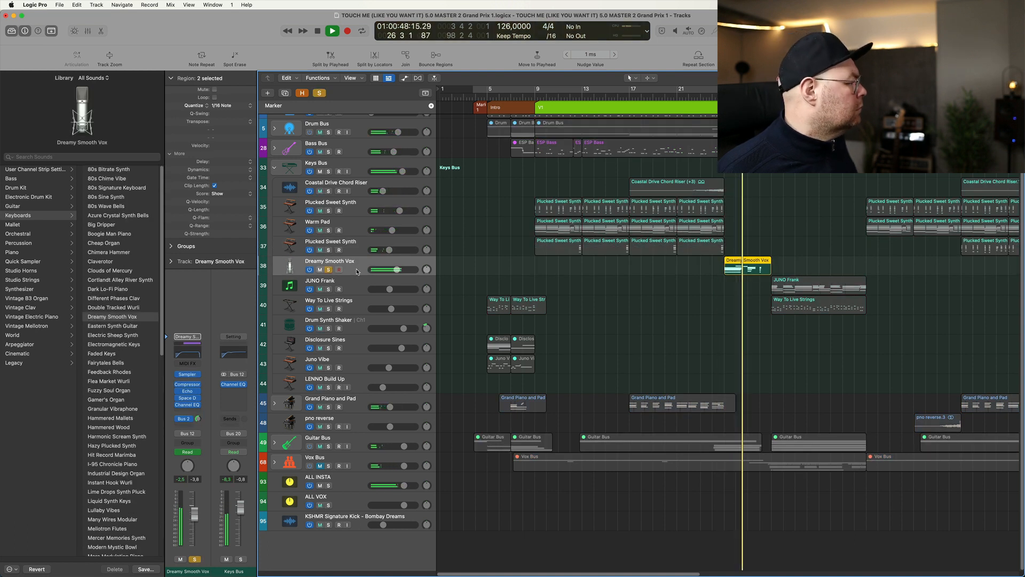
pyautogui.click(338, 270)
pyautogui.press('space')
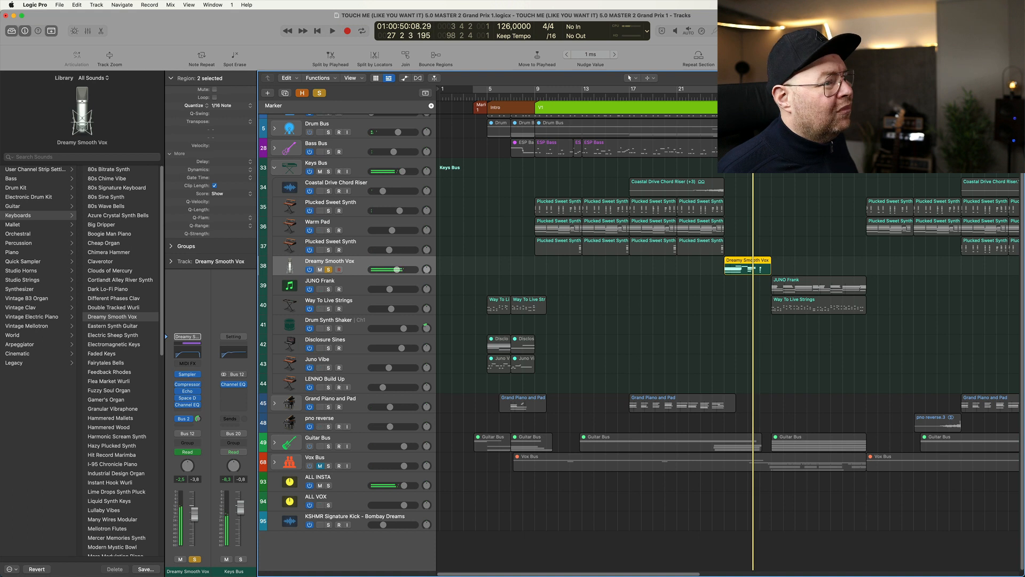
pyautogui.press('Return')
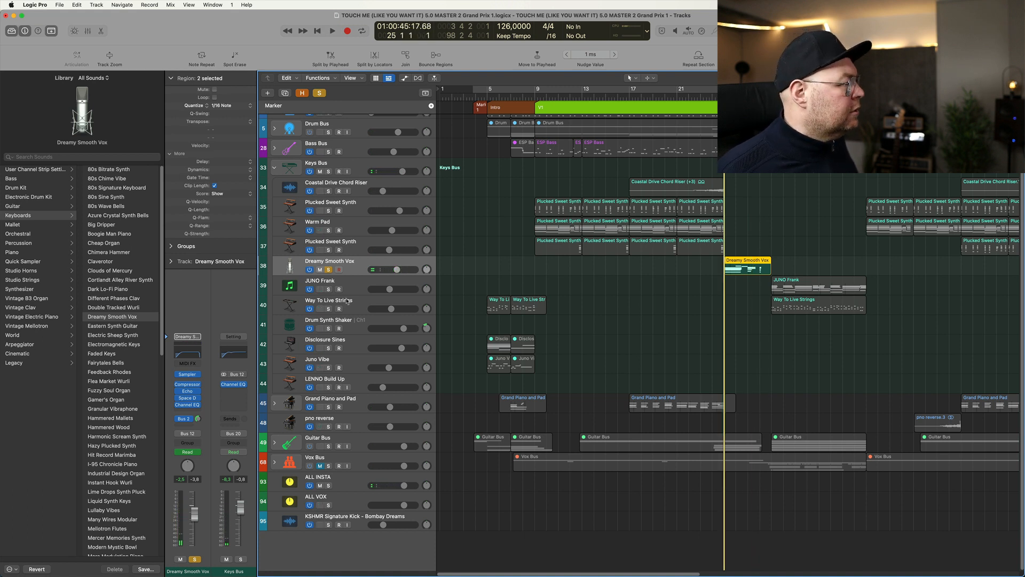
# - Examine Dreamy Smooth Vox's Sampler settings and its preset list, and close the instrument
pyautogui.click(190, 374)
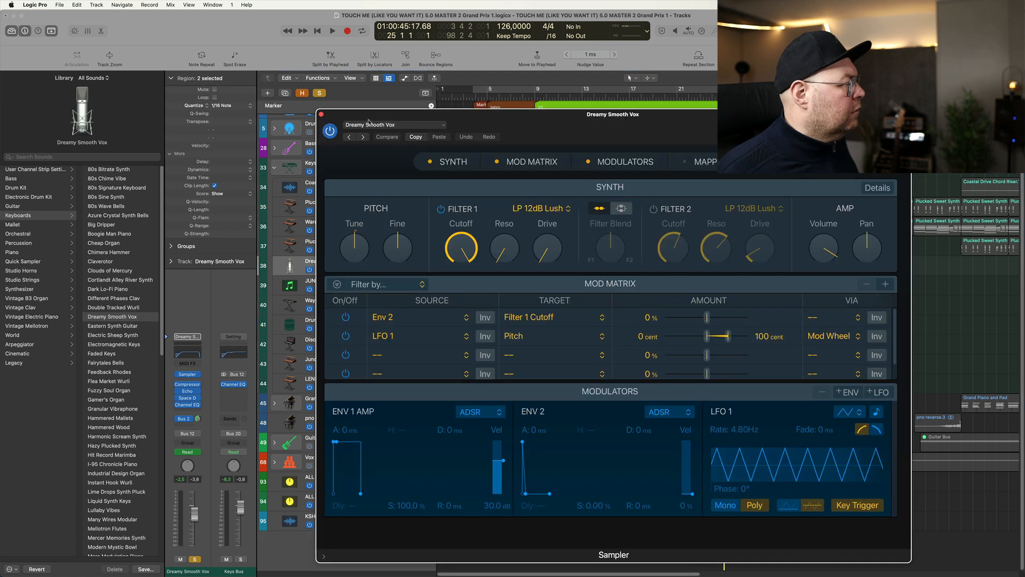
pyautogui.click(369, 124)
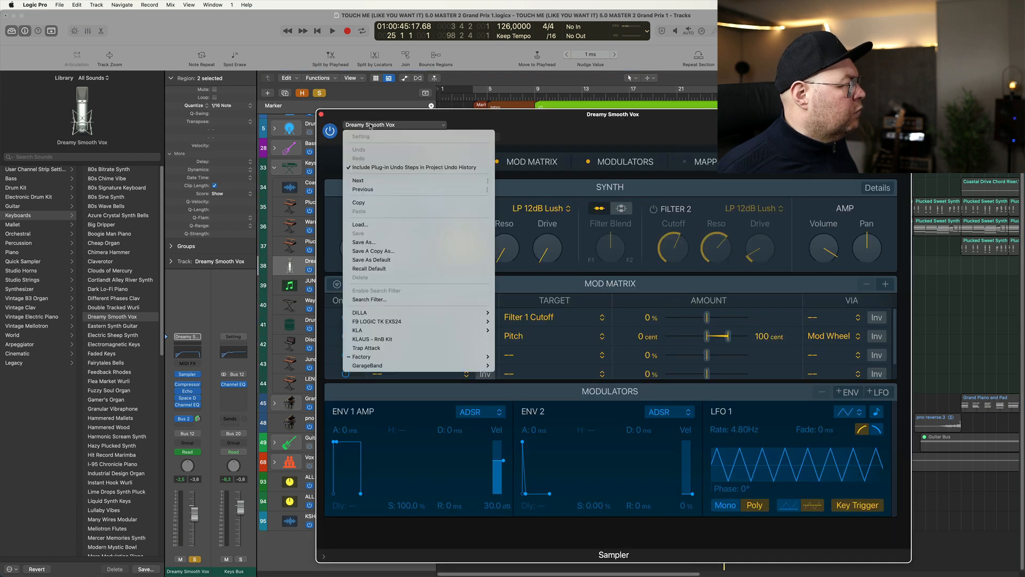
pyautogui.click(322, 118)
pyautogui.click(322, 114)
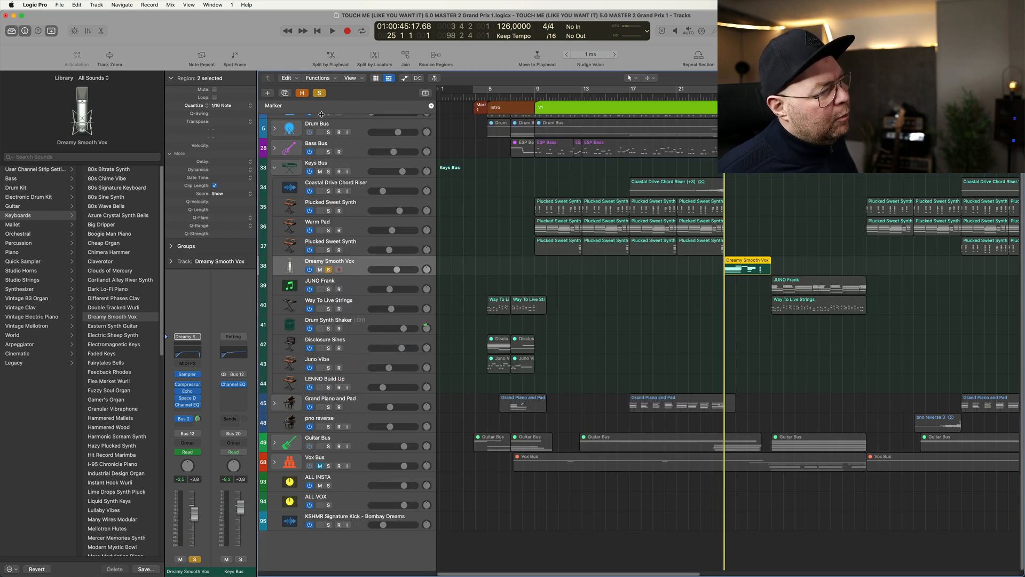
# - Unsolo Dreamy Smooth Vox and play its section from bar 25 with the full mix
pyautogui.press('super+Right')
pyautogui.press('super+Right')
pyautogui.press('super+Right')
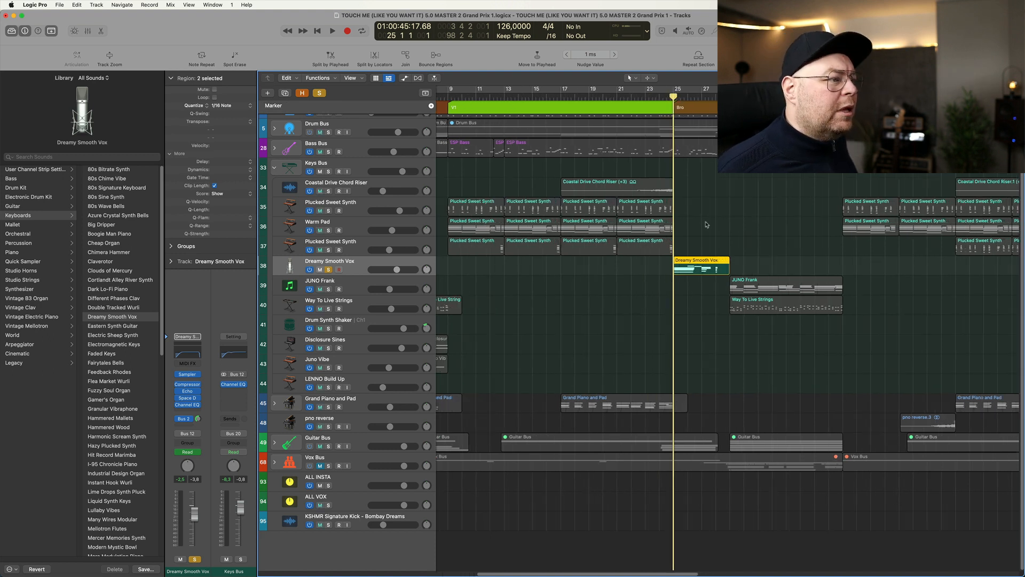
pyautogui.click(329, 269)
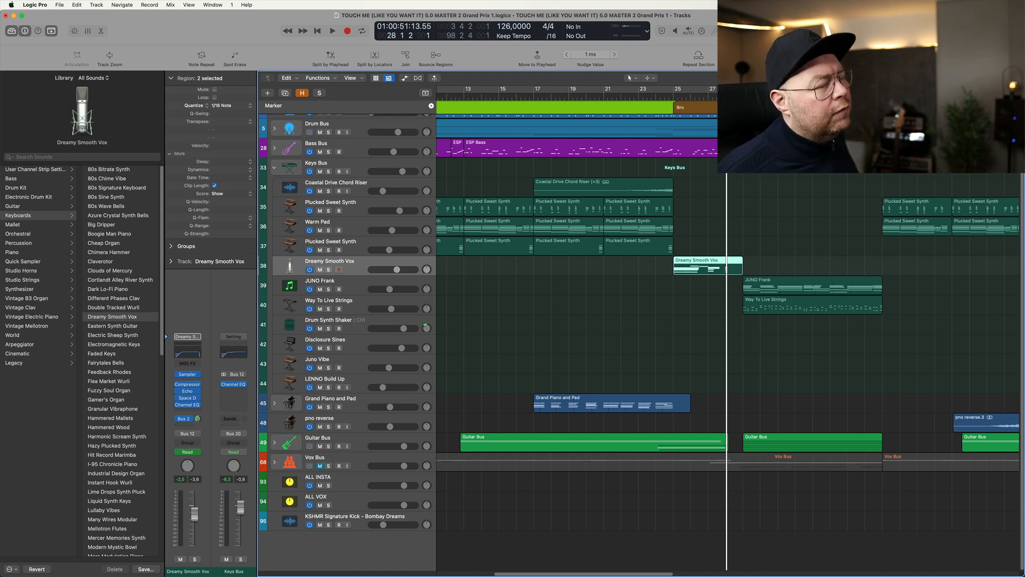
pyautogui.press('space')
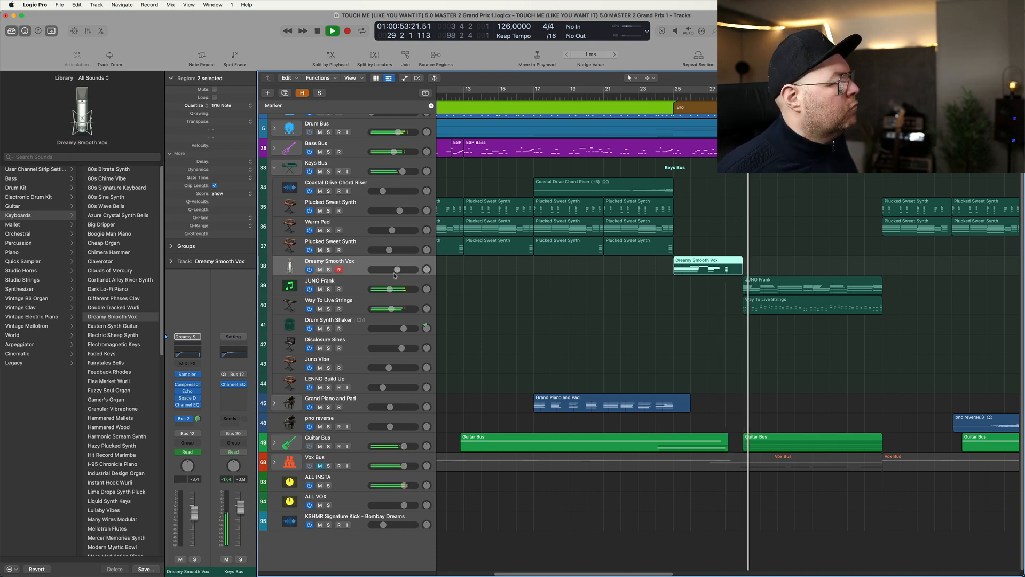
# - Solo and select JUNO Frank on track 39, examine its TAL U-No-LX-V2 synth settings, and close the synth
pyautogui.click(328, 289)
pyautogui.scroll(-5, 764, 287)
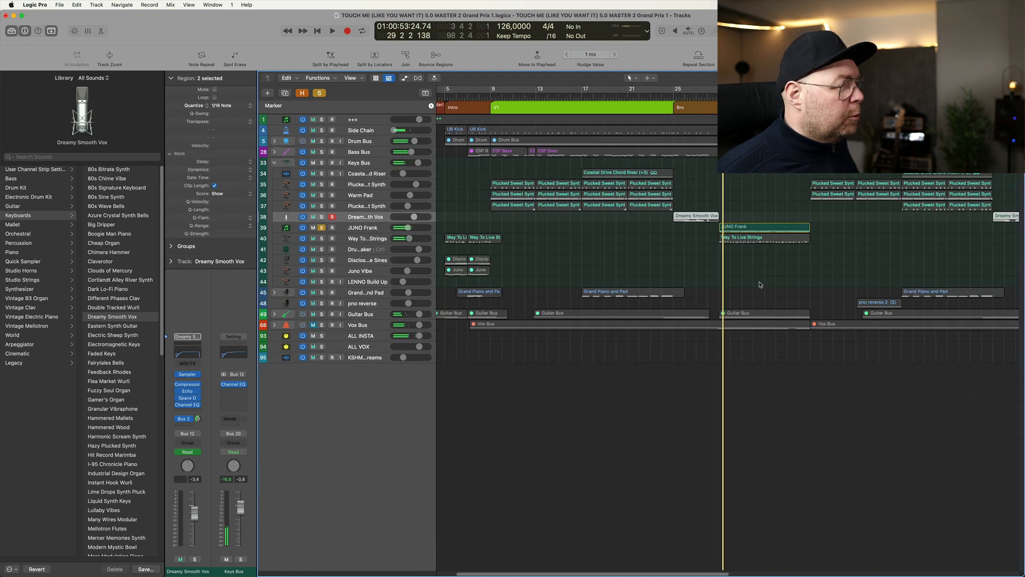
pyautogui.scroll(2, 754, 282)
pyautogui.click(369, 271)
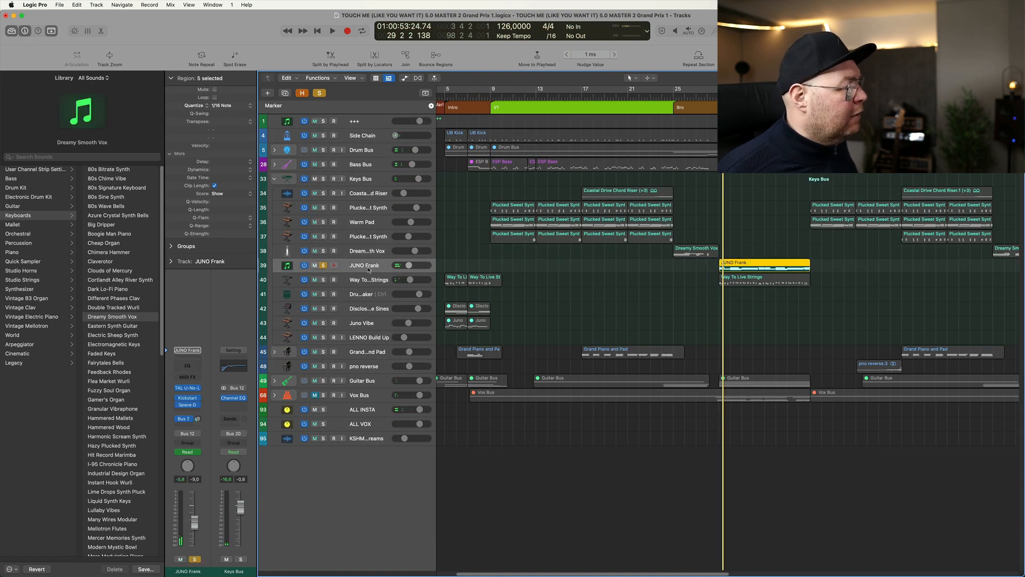
pyautogui.click(188, 389)
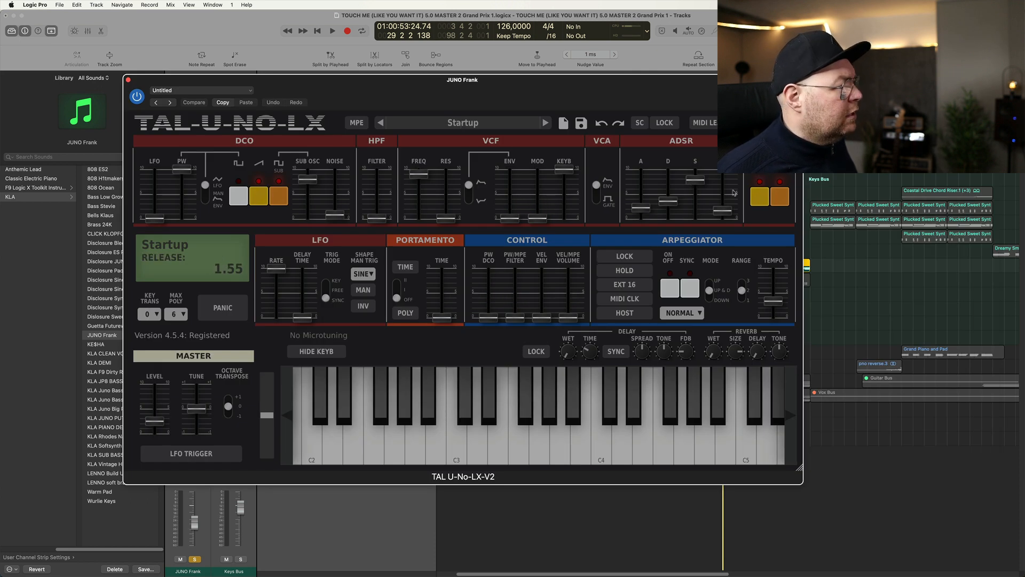
pyautogui.click(128, 81)
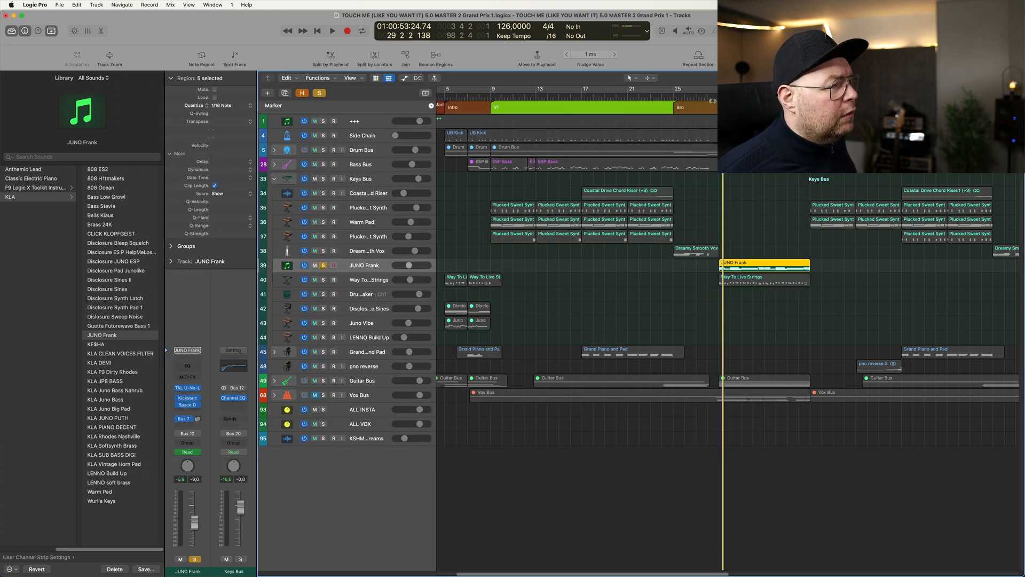
# - Play JUNO Frank in solo from bar 29, examine its Kickstart plug-in, and close it
pyautogui.press('space')
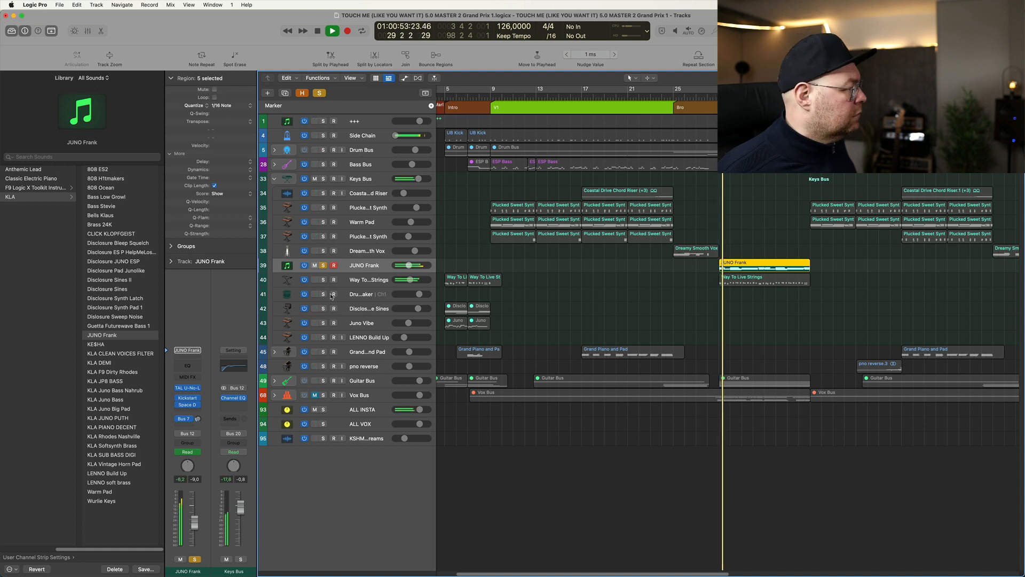
pyautogui.click(187, 399)
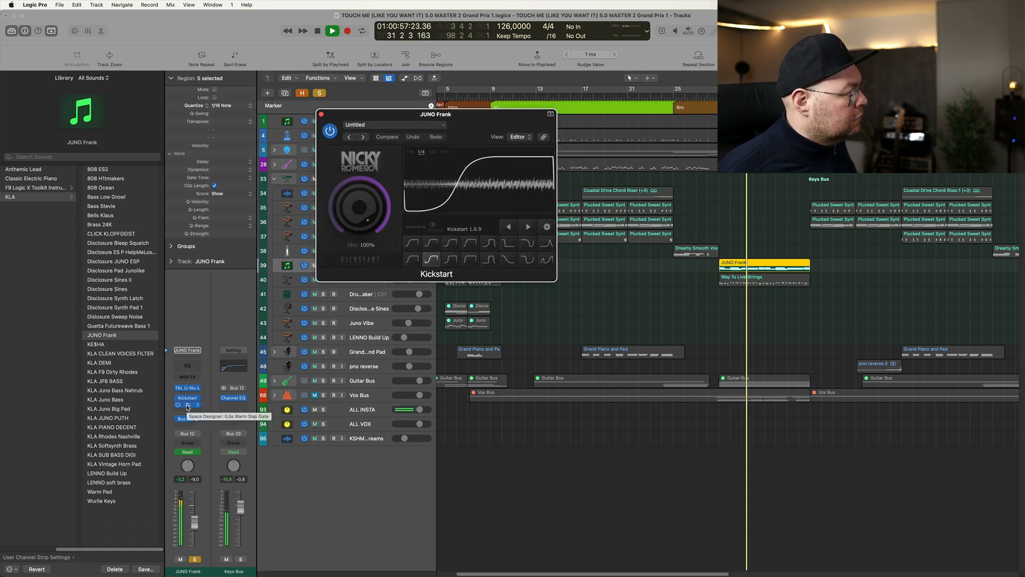
pyautogui.press('space')
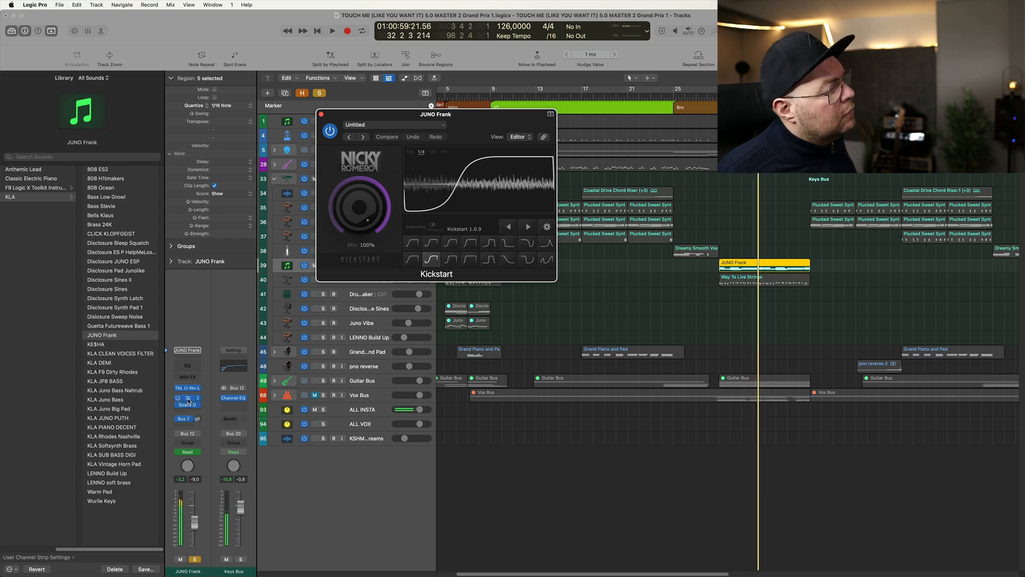
pyautogui.moveTo(373, 118); pyautogui.dragTo(328, 117)
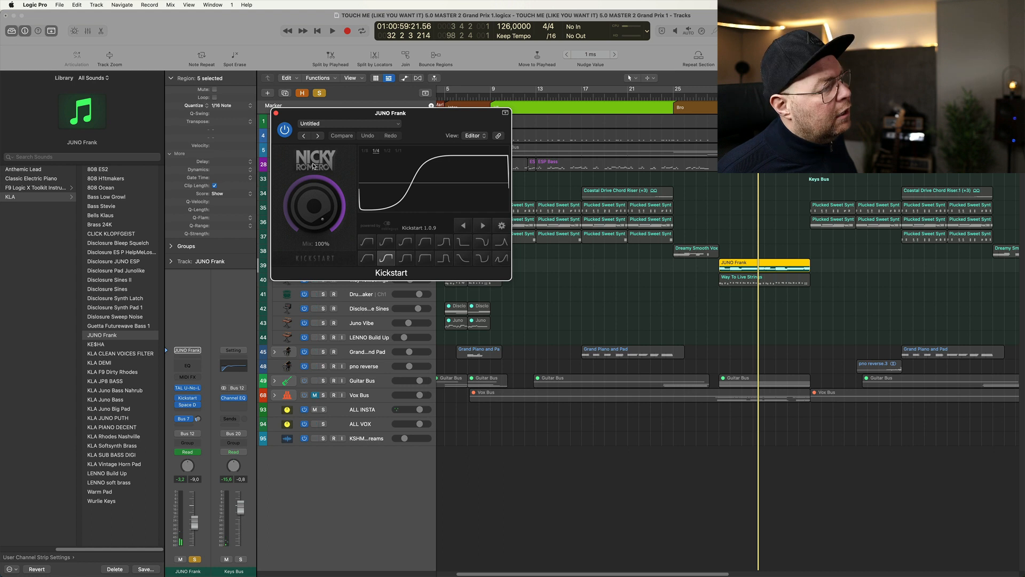
pyautogui.click(276, 114)
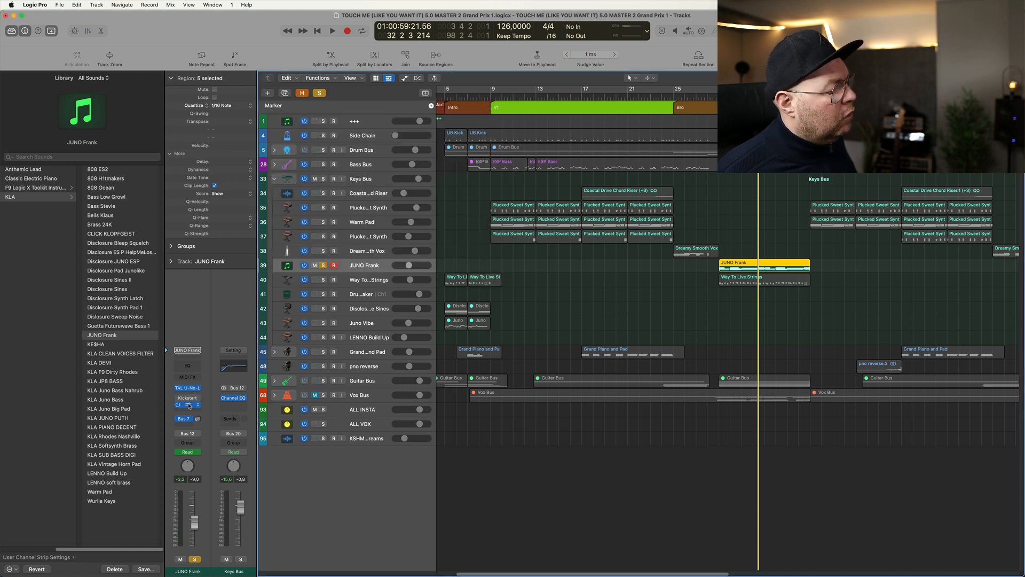
# - Compare JUNO Frank's sound with Kickstart and Space Designer bypassed and active, and unsolo the track
pyautogui.click(188, 405)
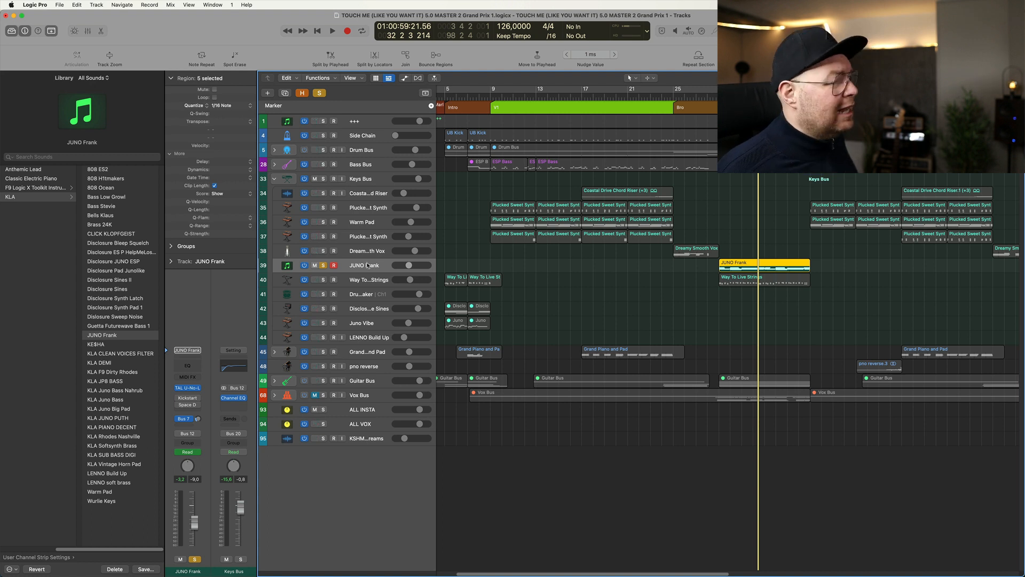
pyautogui.press('space')
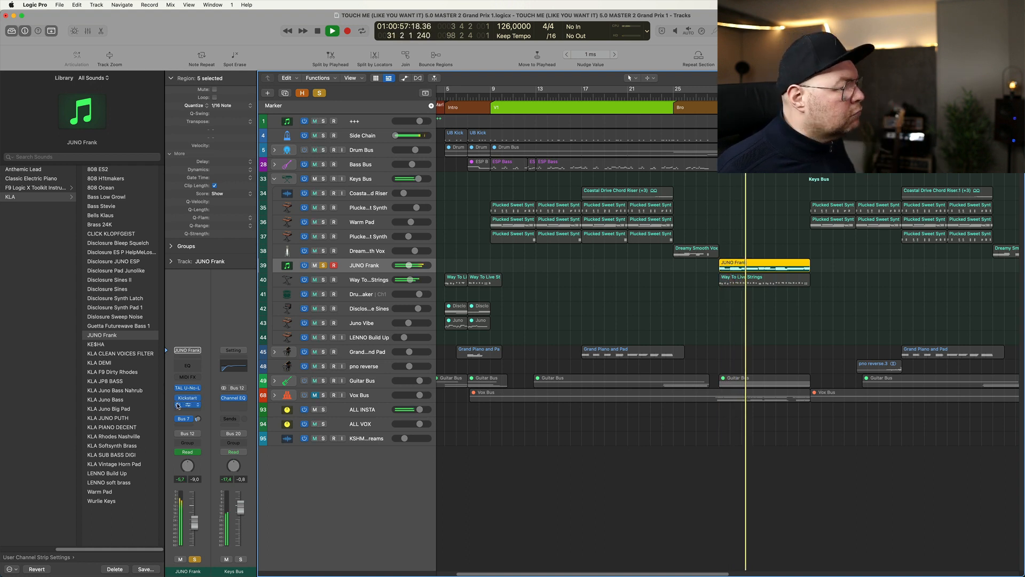
pyautogui.press('space')
pyautogui.click(323, 265)
pyautogui.click(323, 265)
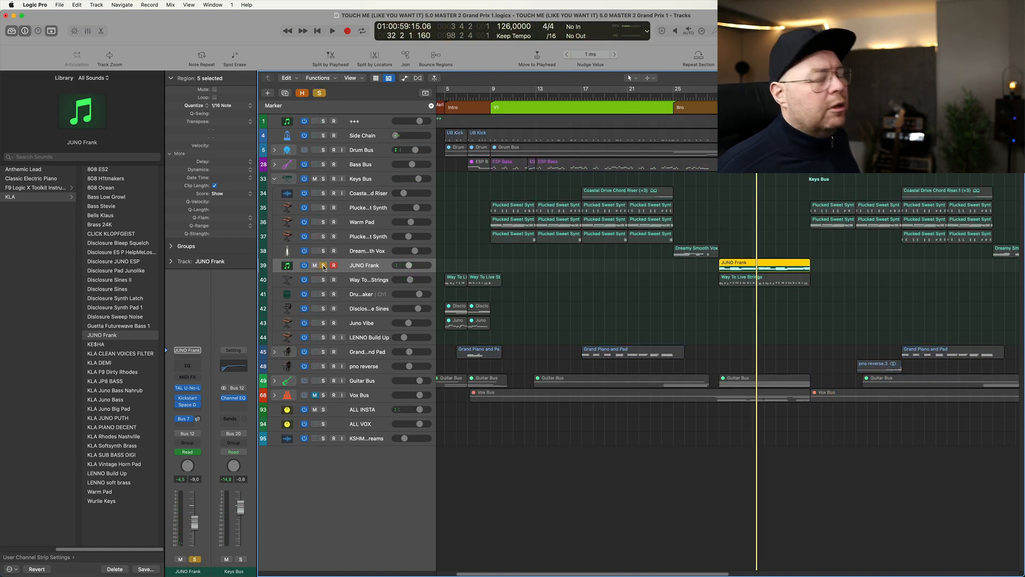
pyautogui.click(323, 265)
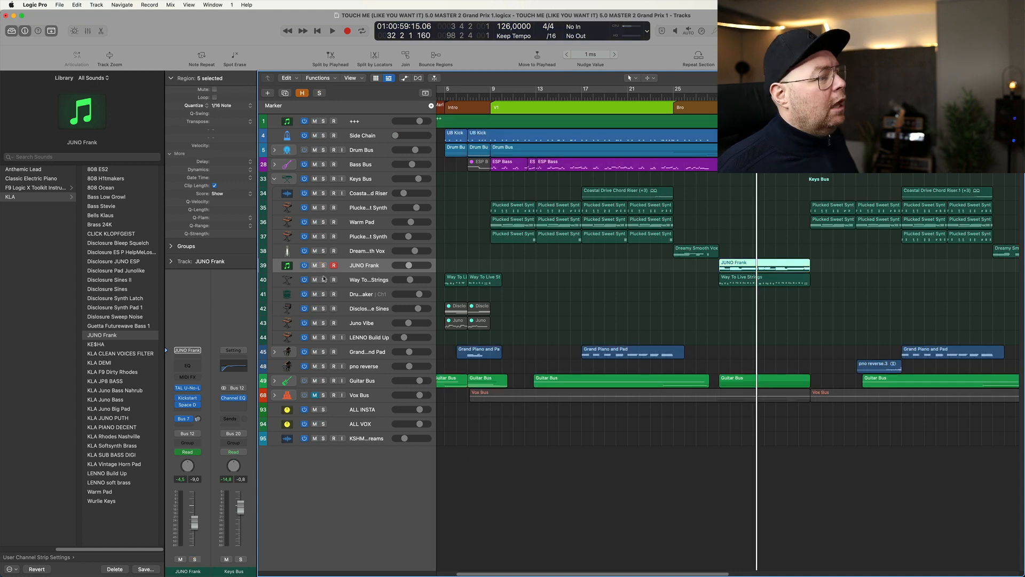
# - Select and solo Way To Live Strings, play it from bar 29, and add JUNO Frank to the solo
pyautogui.click(368, 278)
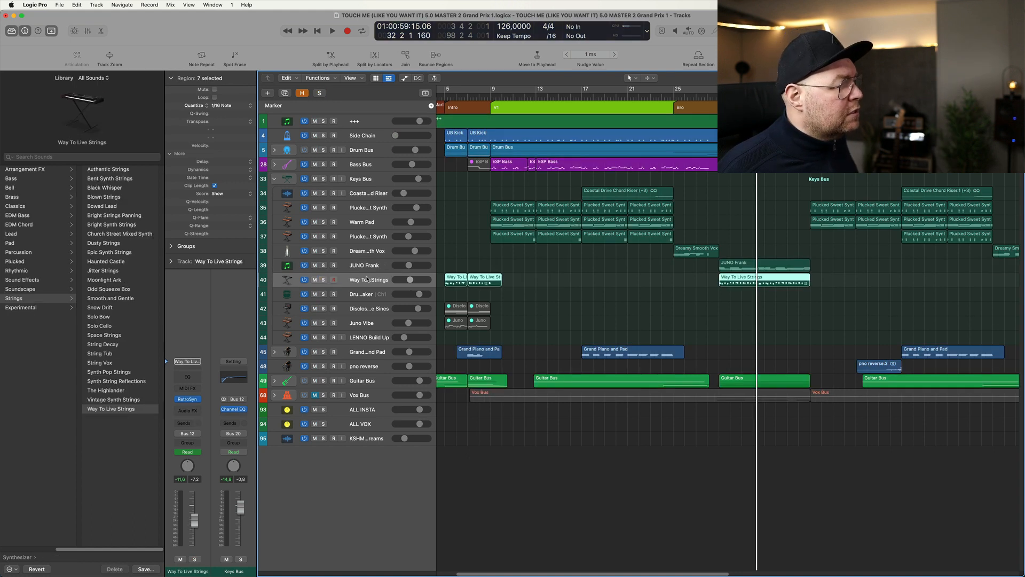
pyautogui.click(323, 280)
pyautogui.press('space')
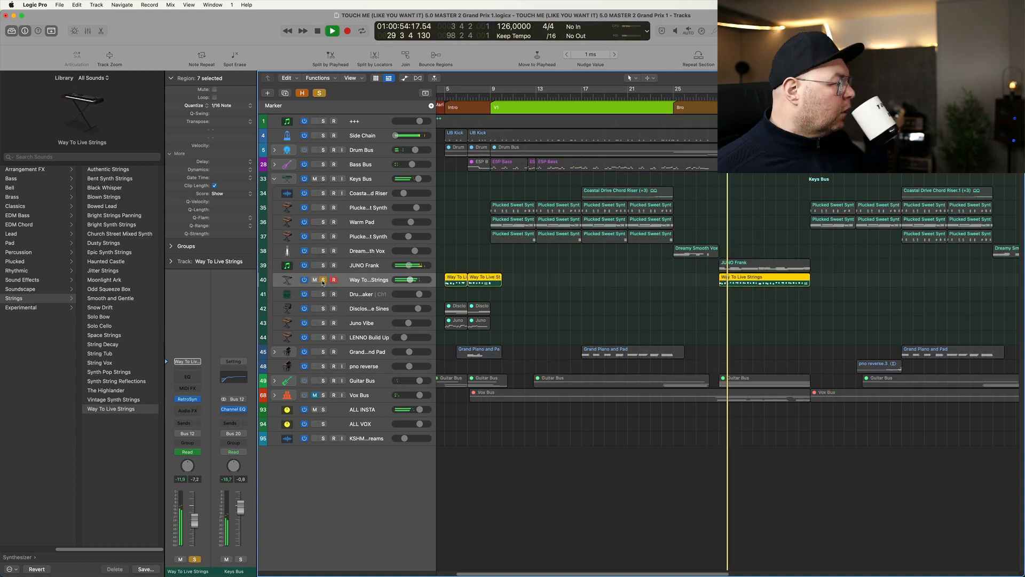
pyautogui.click(323, 266)
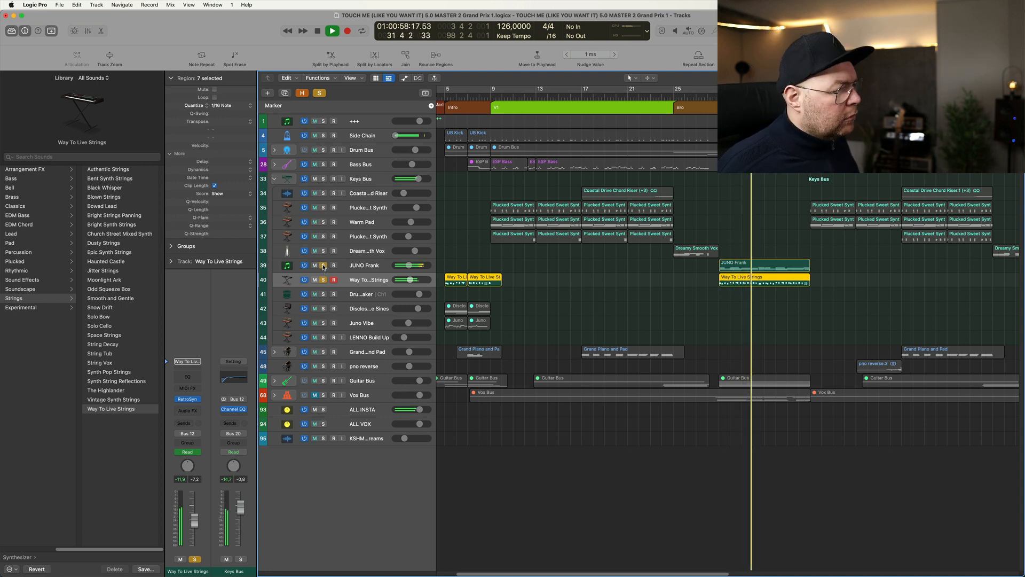
pyautogui.press('space')
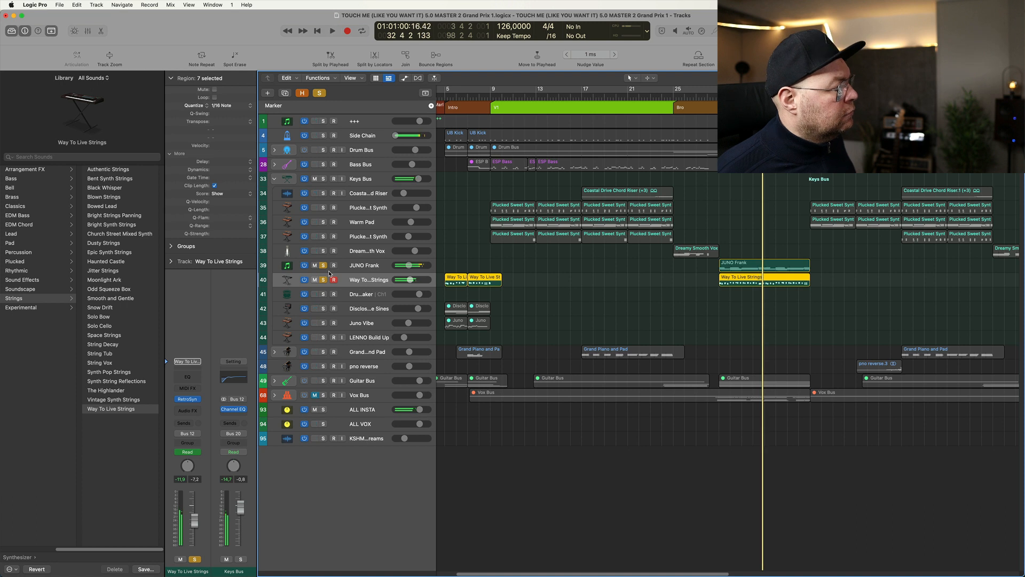
# - Clear the solos on JUNO Frank and Way To Live Strings and play the full mix from the project start
pyautogui.keyDown('alt'); pyautogui.click(323, 265); pyautogui.keyUp('alt')
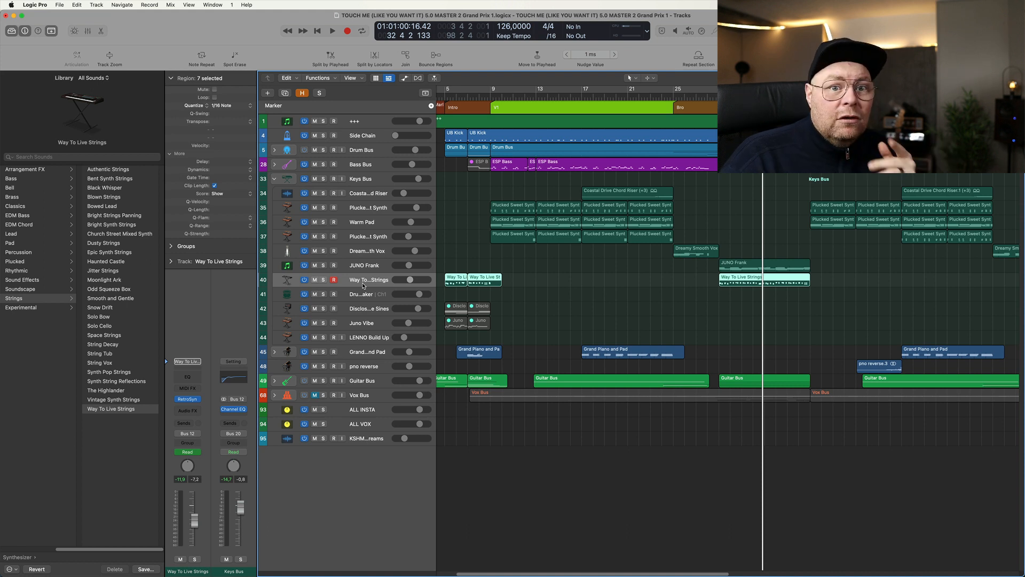
pyautogui.press('Return')
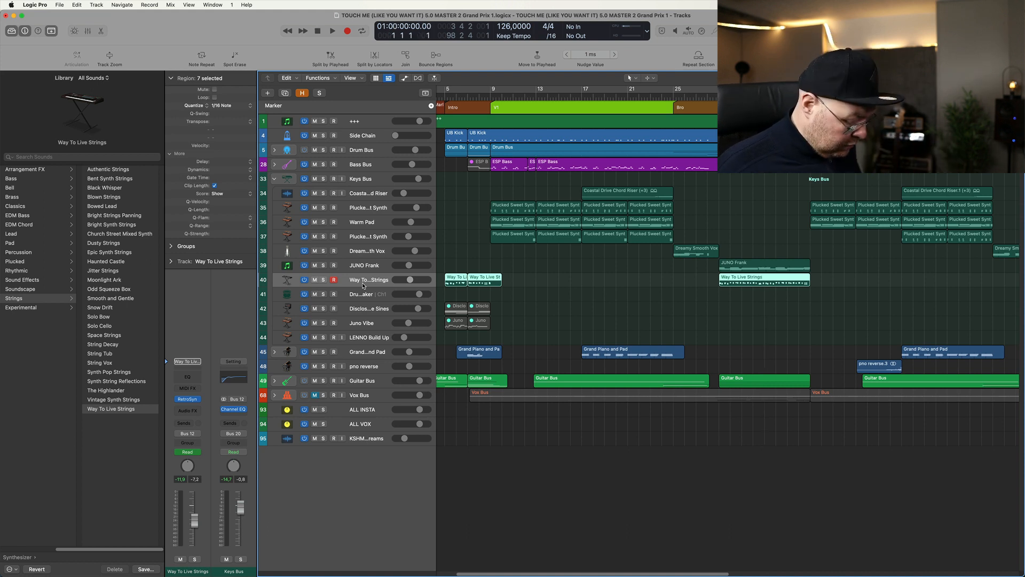
pyautogui.press('space')
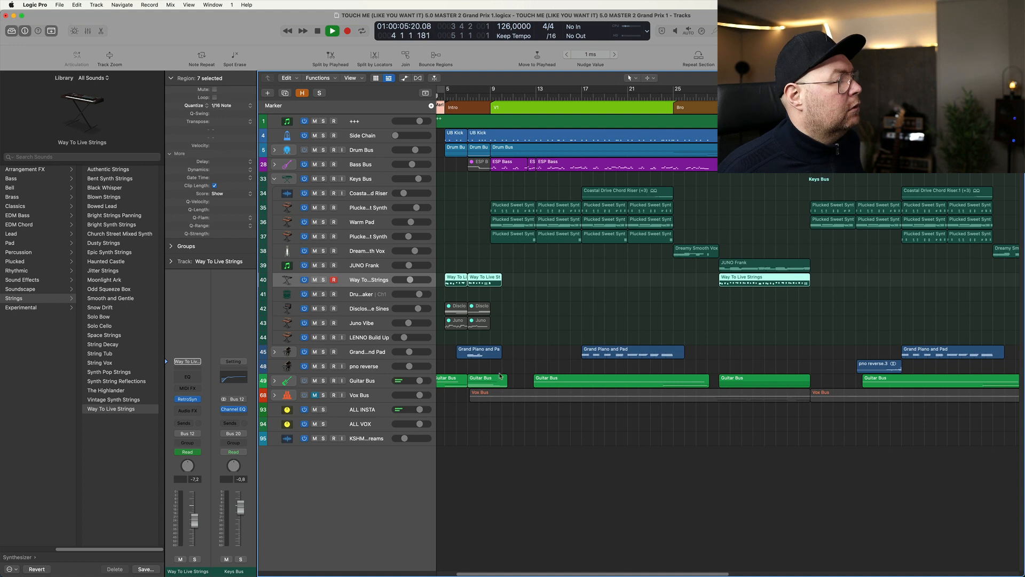
# - Play the full mix through the first bars of the intro and stop the playback
pyautogui.press('super+Left')
pyautogui.press('super+Left')
pyautogui.press('super+Left')
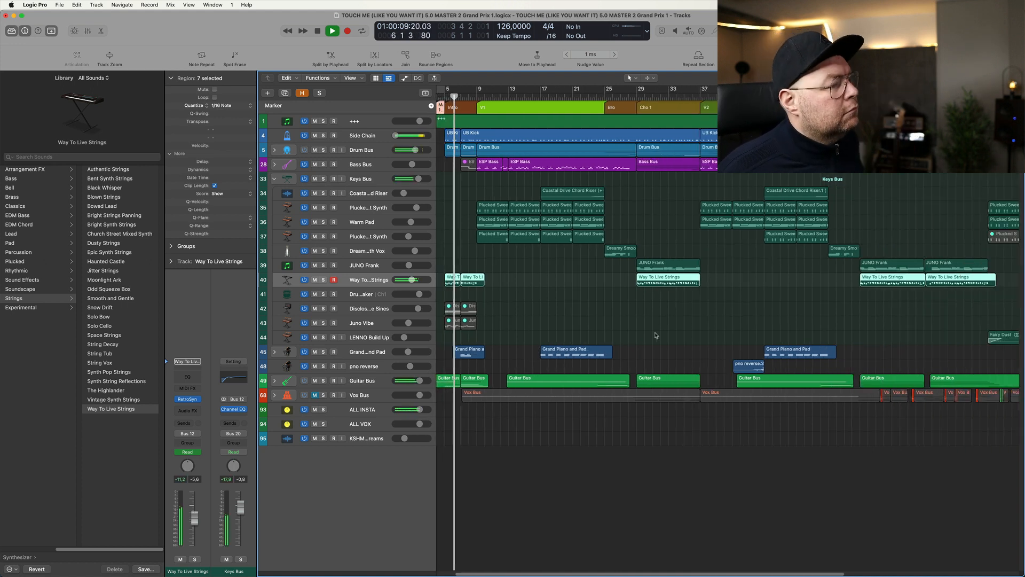
pyautogui.press('space')
pyautogui.press('super+Up')
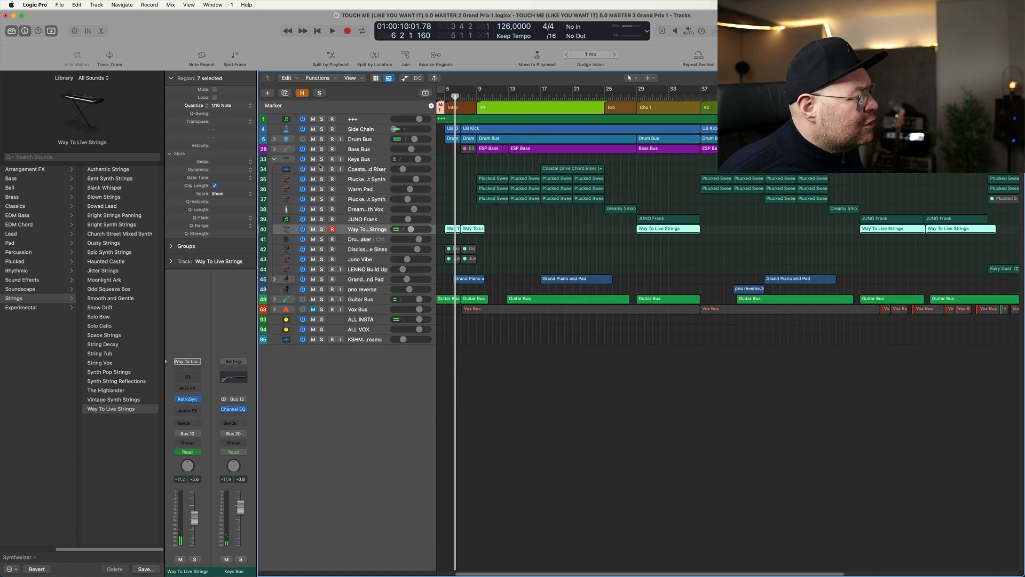
# - Solo the LENNO Build Up track and play its Fairy Dust region from bar 73
pyautogui.click(274, 160)
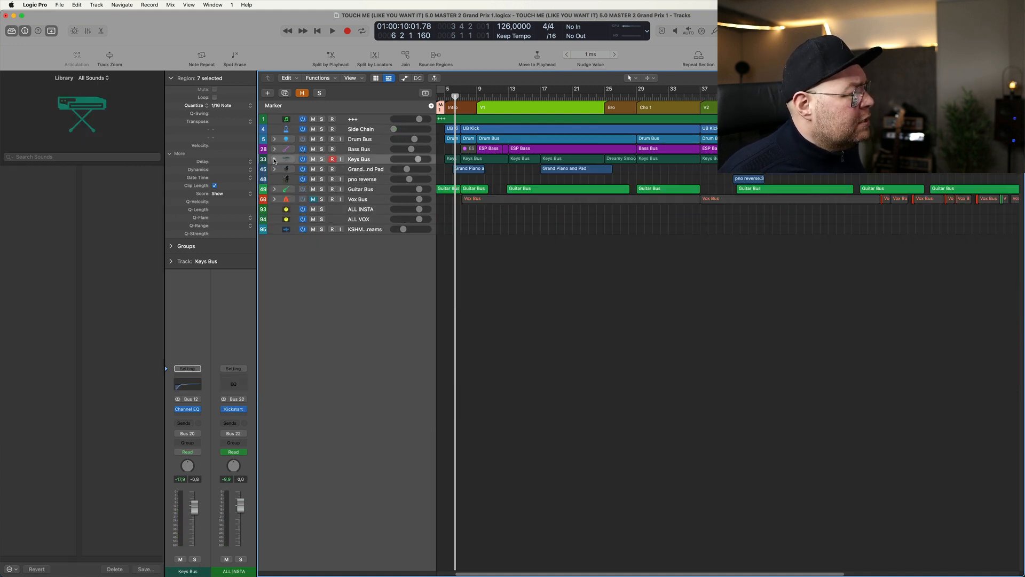
pyautogui.click(275, 160)
pyautogui.press('super+Left')
pyautogui.hscroll(3, 821, 281)
pyautogui.click(821, 282)
pyautogui.click(376, 272)
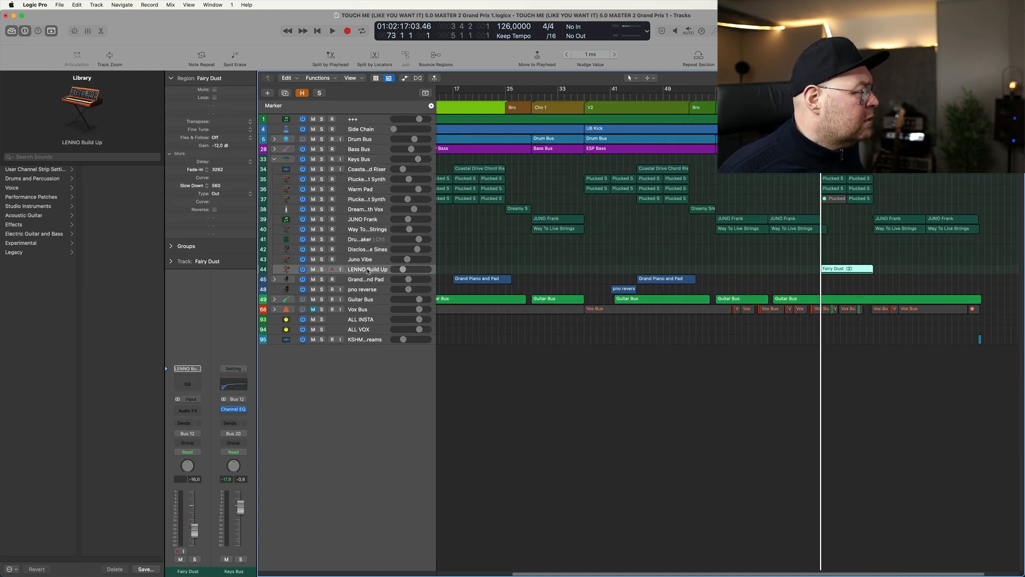
pyautogui.click(322, 269)
pyautogui.press('space')
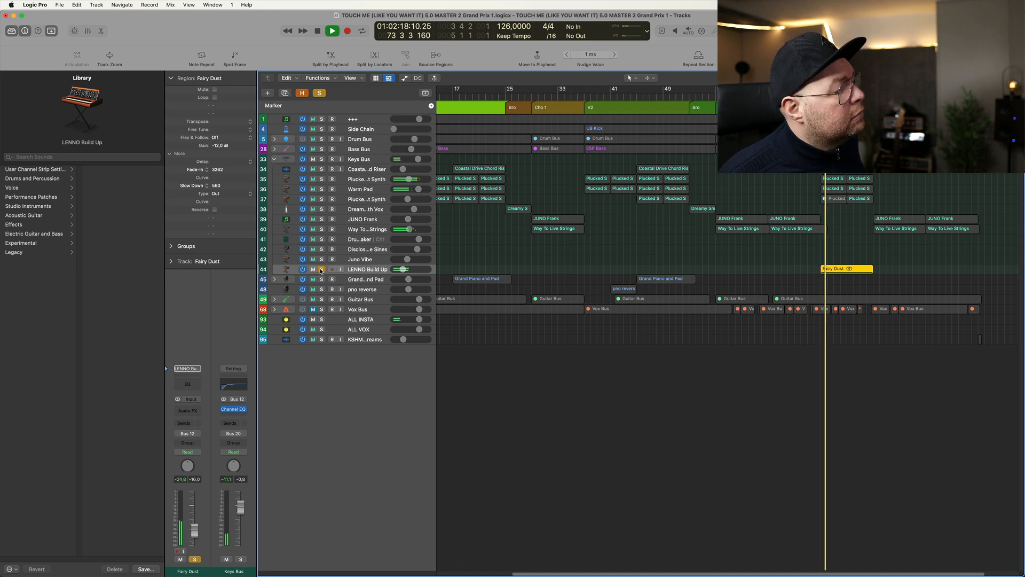
# - Stop and unsolo LENNO Build Up after auditioning it, and collapse the Keys Bus track stack
pyautogui.scroll(4, 640, 383)
pyautogui.scroll(2, 640, 382)
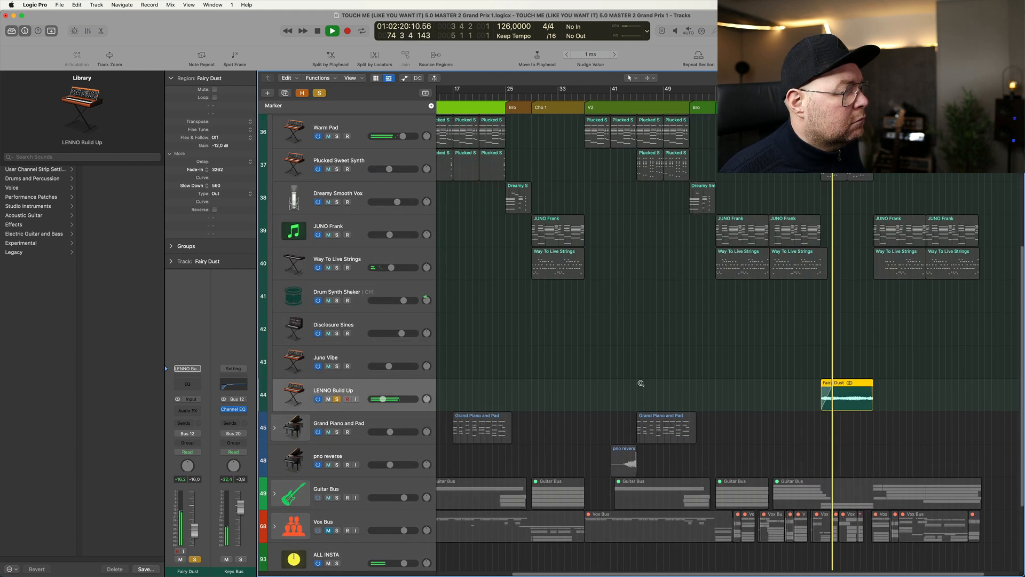
pyautogui.press('space')
pyautogui.click(337, 399)
pyautogui.scroll(-3, 854, 323)
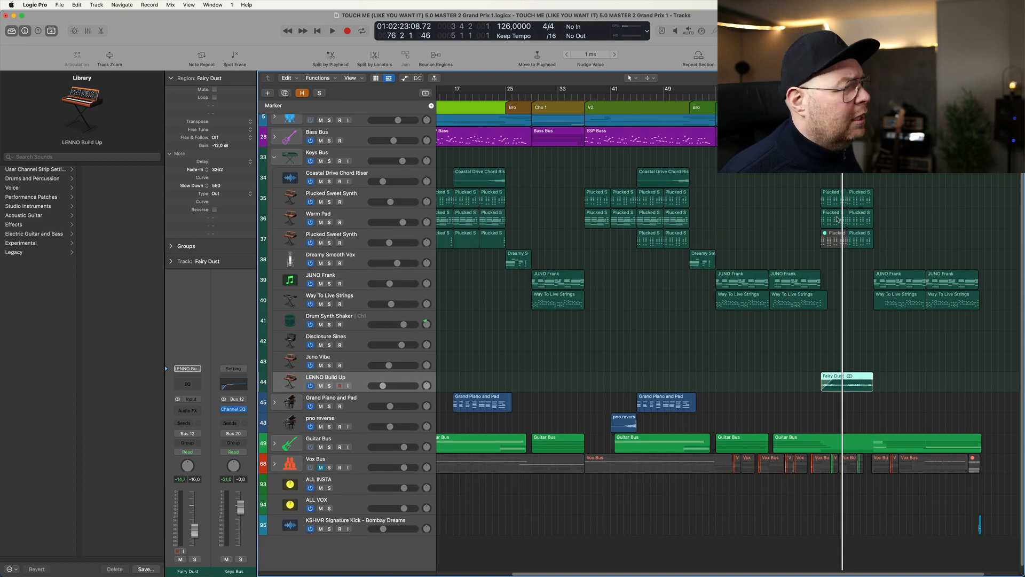
pyautogui.click(275, 159)
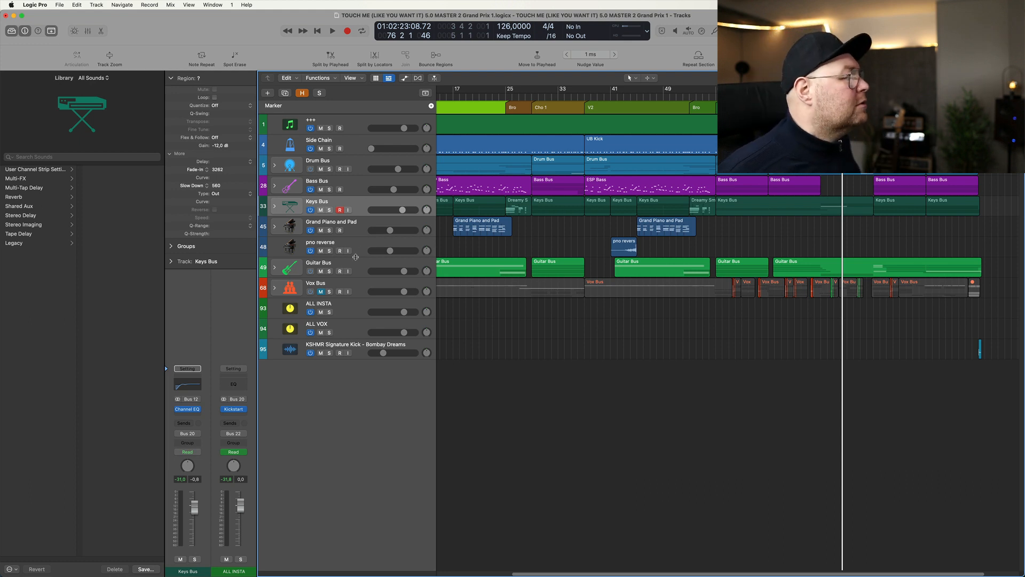
# - Solo the Guitar Bus, expand its track stack, and play it from bar 4
pyautogui.click(329, 271)
pyautogui.press('super+Left')
pyautogui.press('super+Left')
pyautogui.doubleClick(502, 272)
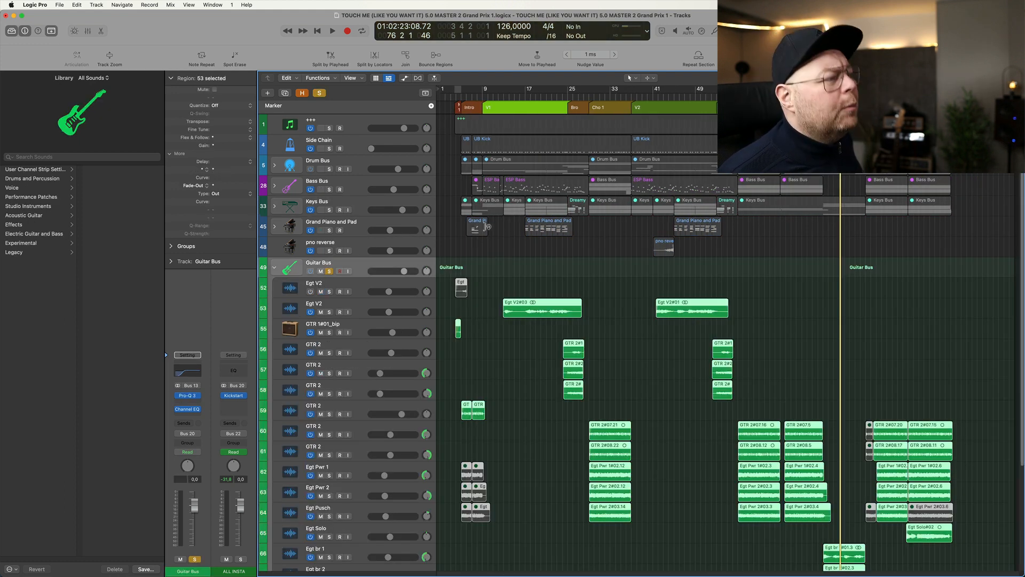
pyautogui.click(455, 100)
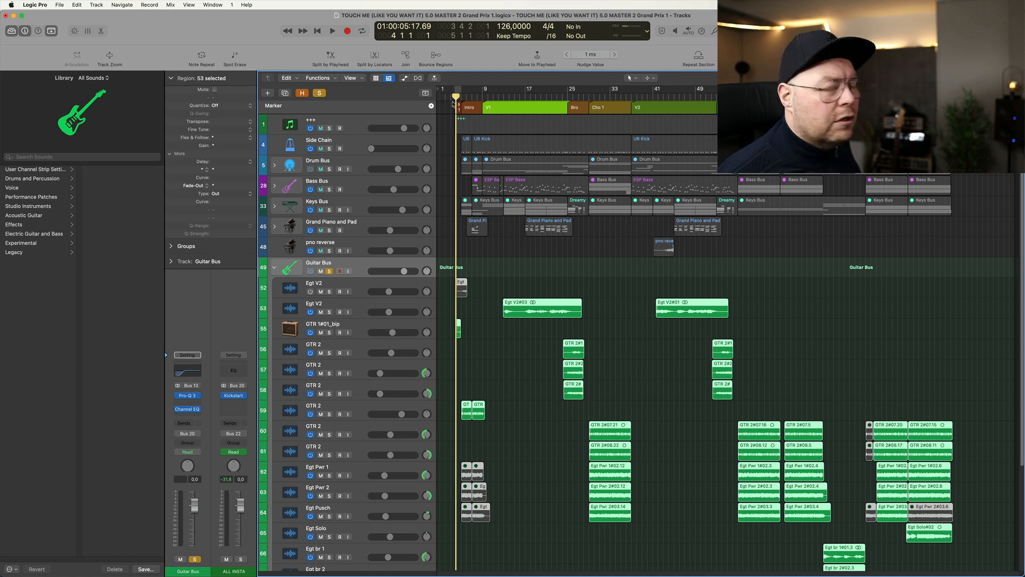
pyautogui.press('space')
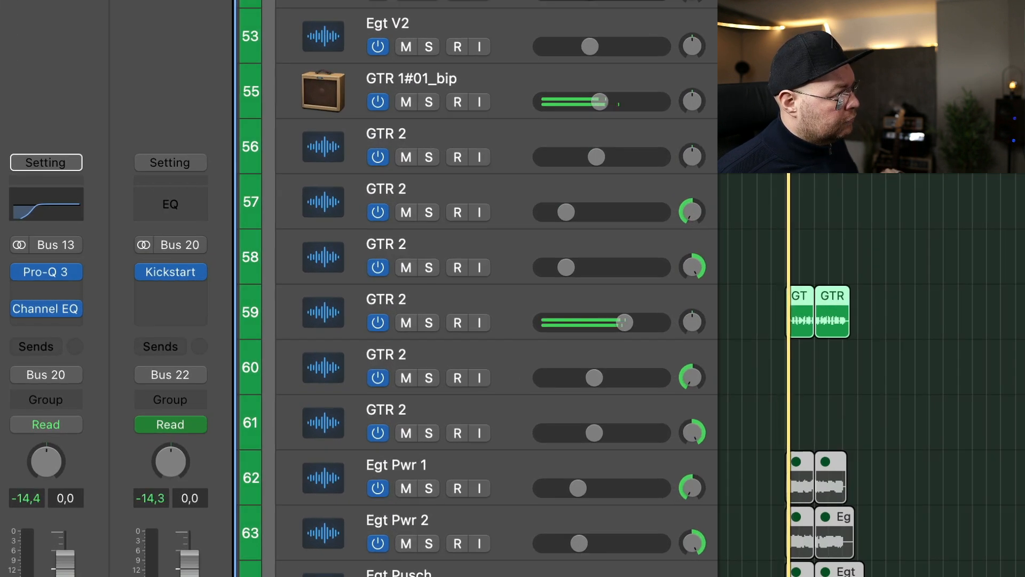
# - Solo GTR 2 on track 59 and play its two intro regions with all its plug-ins and its send bypassed
pyautogui.scroll(-1, 945, 192)
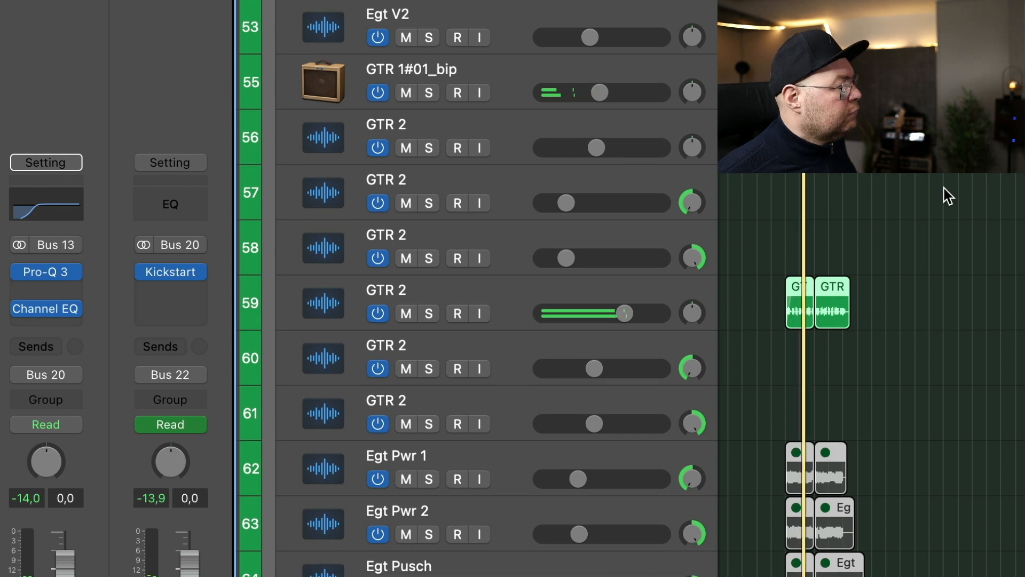
pyautogui.click(505, 302)
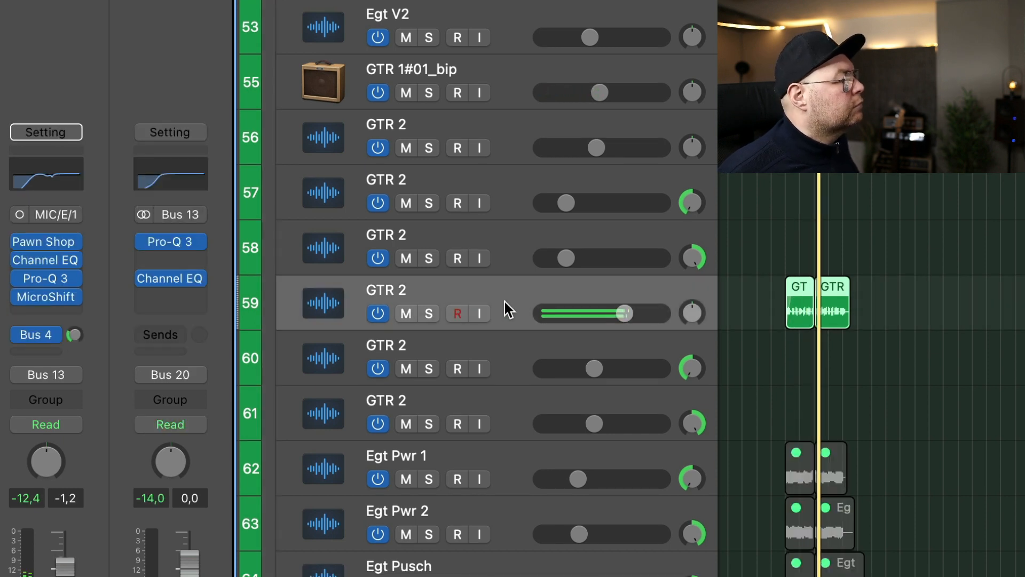
pyautogui.hscroll(3, 833, 297)
pyautogui.scroll(-2, 902, 289)
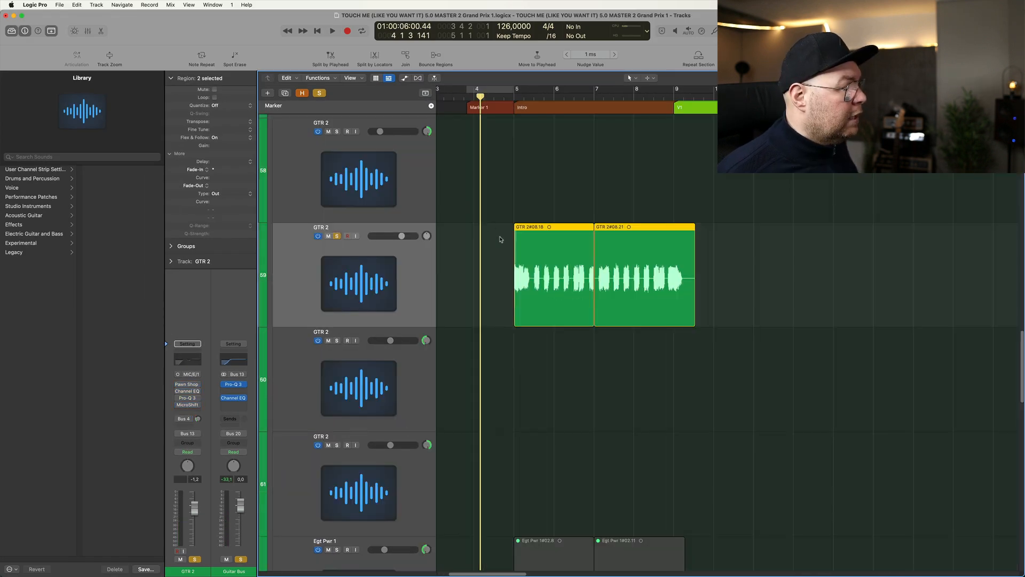
pyautogui.hotkey('shift', 'Return')
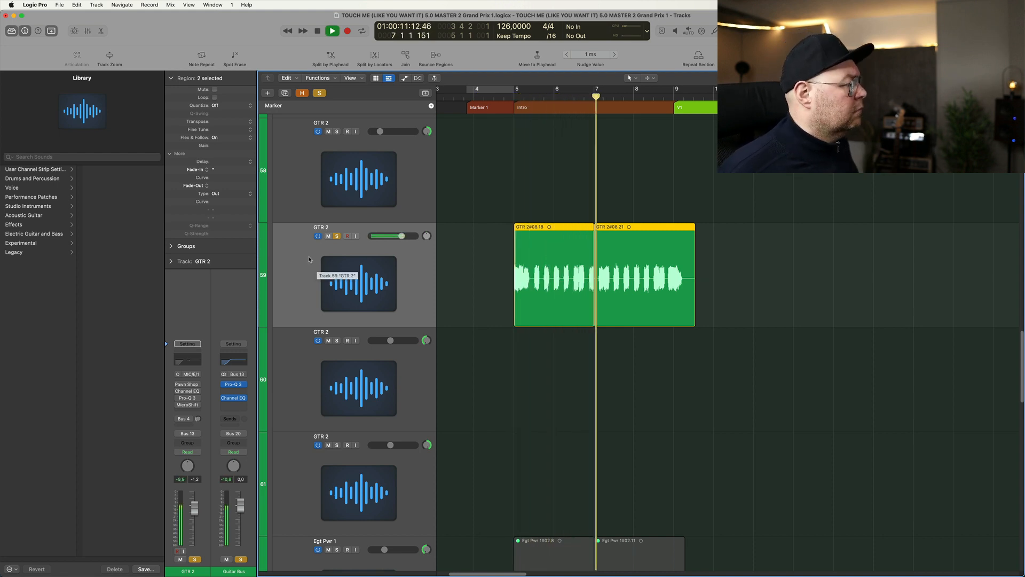
pyautogui.press('space')
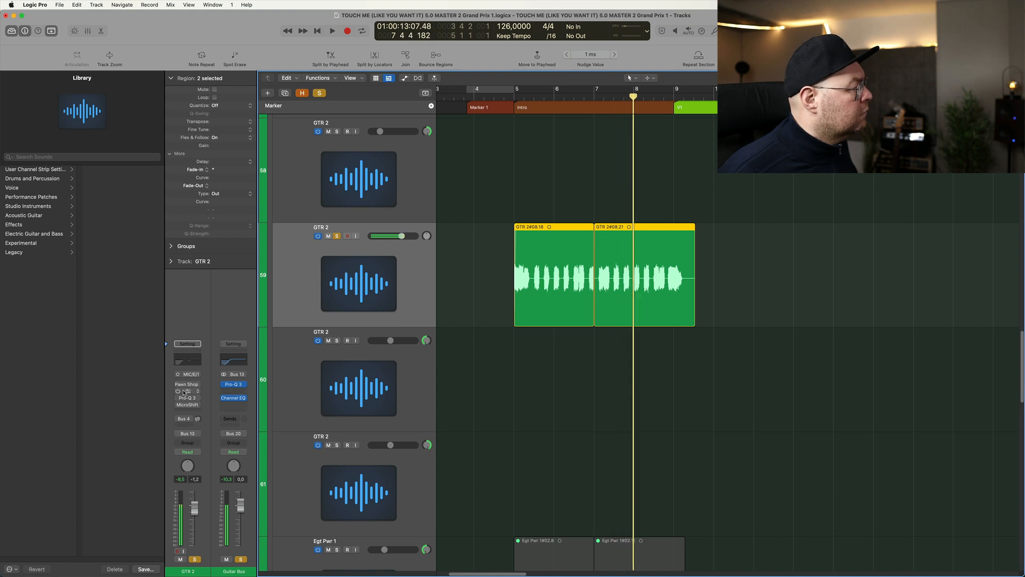
# - Activate Pawn Shop Comp 2 on the soloed GTR 2 track, examine its settings, and play the guitar through it
pyautogui.click(188, 385)
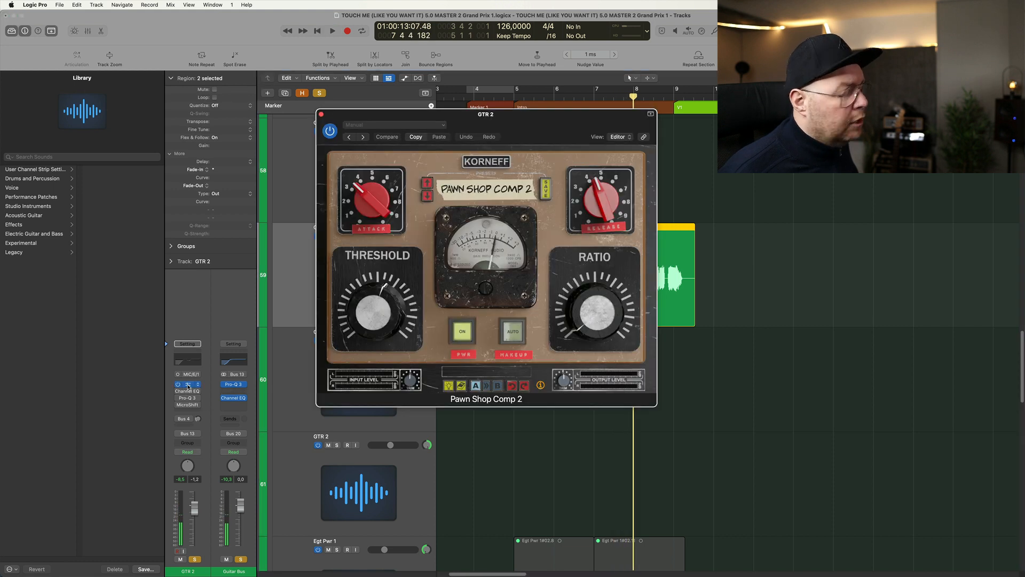
pyautogui.press('space')
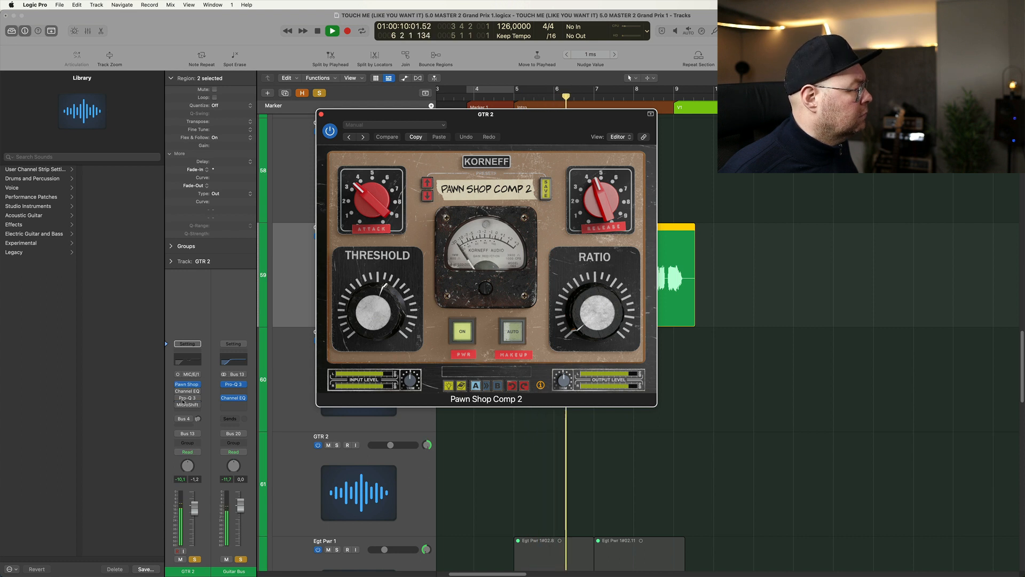
pyautogui.press('space')
# - Activate GTR 2's Channel EQ, examine its bands during playback, and close its window
pyautogui.click(186, 391)
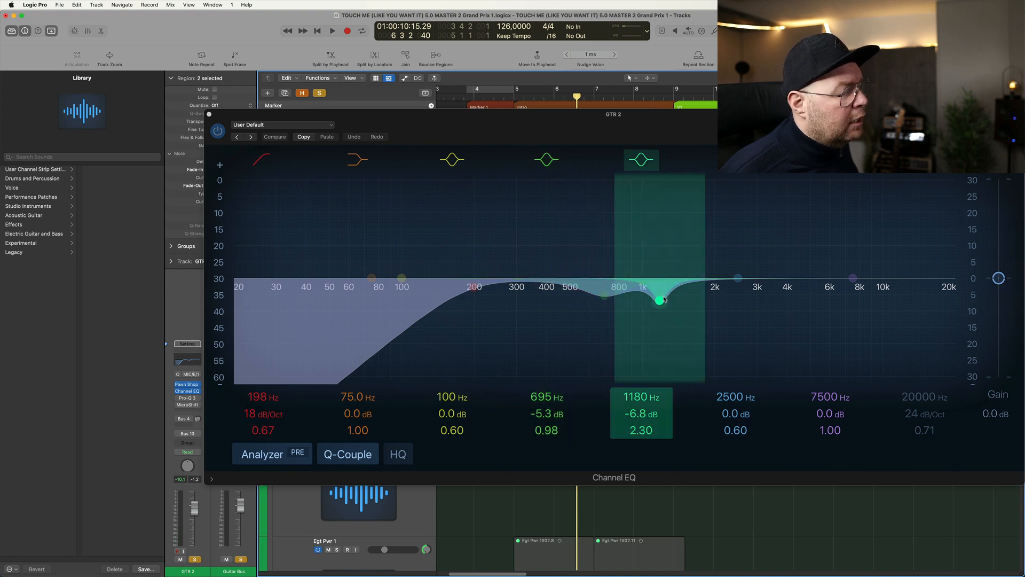
pyautogui.press('space')
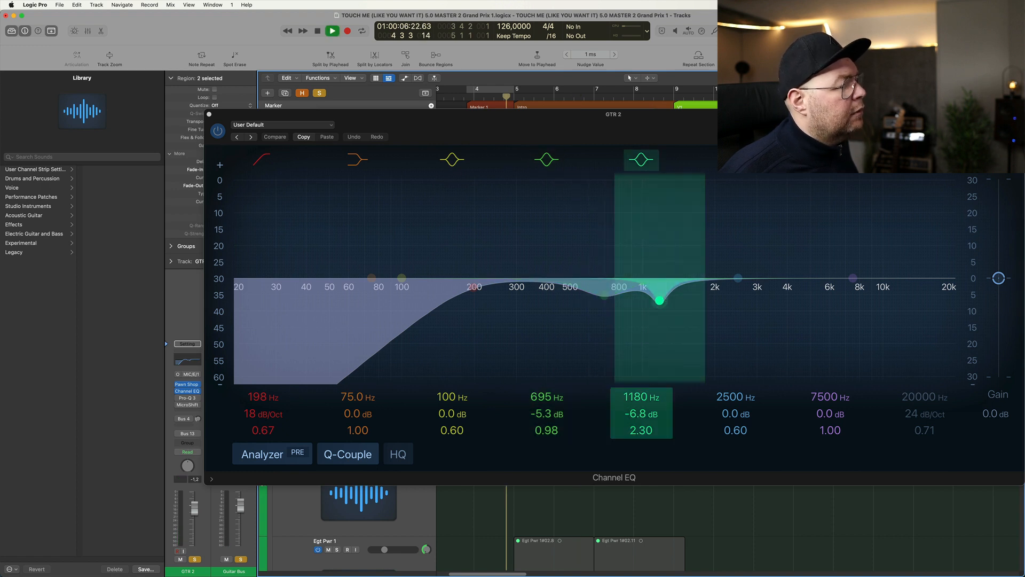
pyautogui.click(209, 113)
pyautogui.press('space')
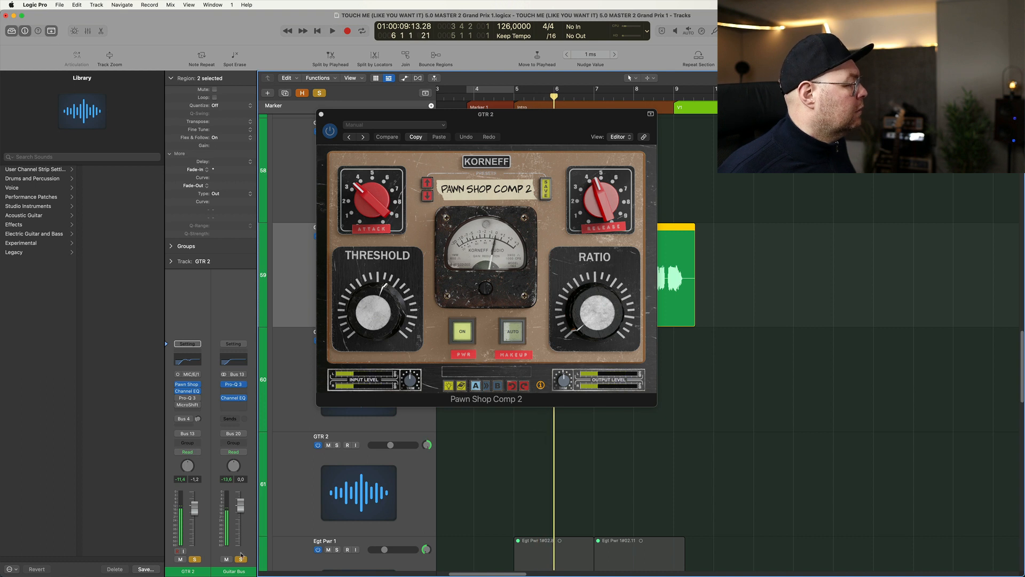
# - Activate Pro-Q 3 on GTR 2, examine its dynamic dip, and solo that band during playback
pyautogui.click(189, 399)
pyautogui.moveTo(540, 262)
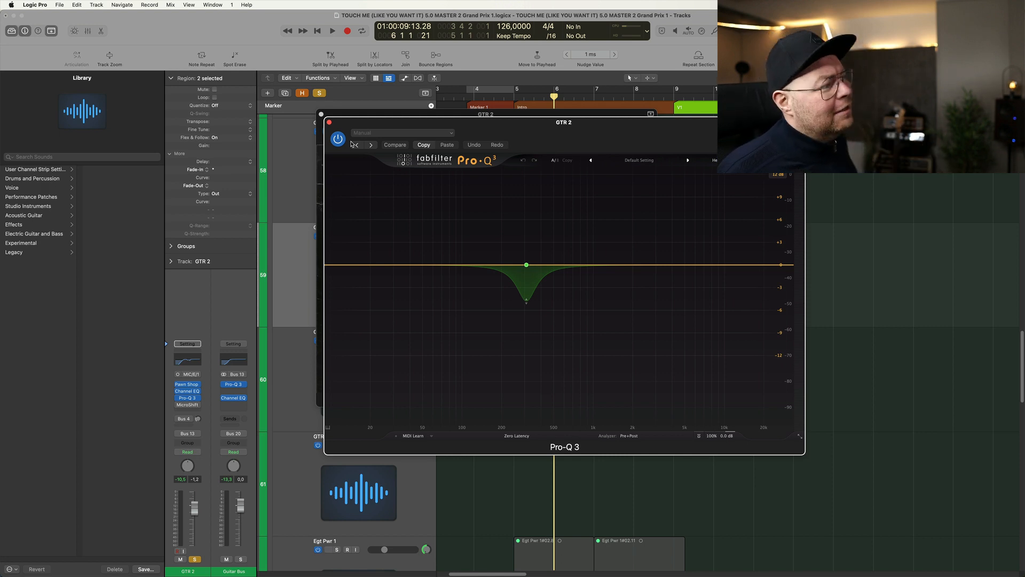
pyautogui.press('space')
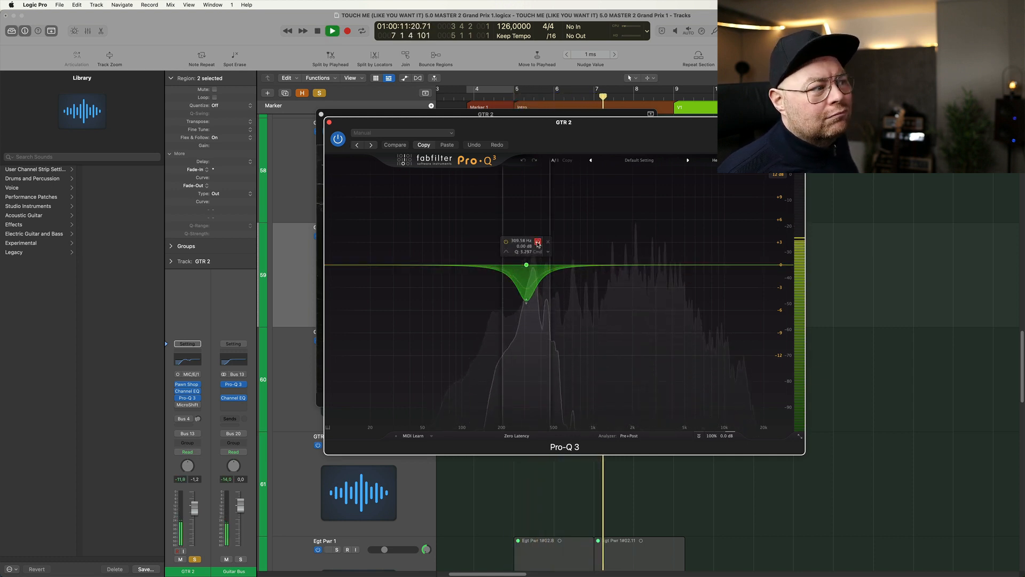
pyautogui.press('space')
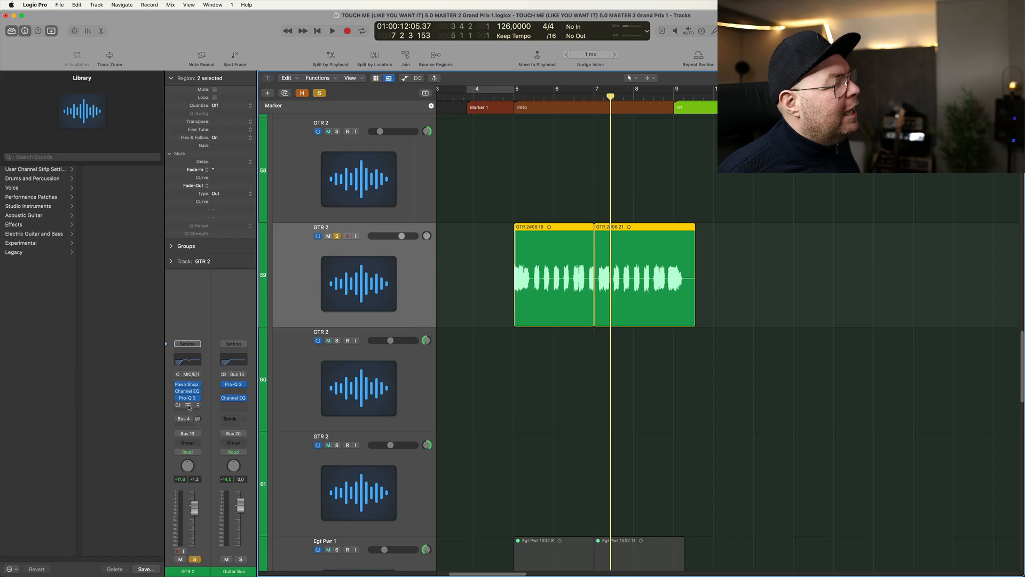
# - Activate MicroShift on GTR 2, examine its parameters in the Controls view, and close its window
pyautogui.click(188, 406)
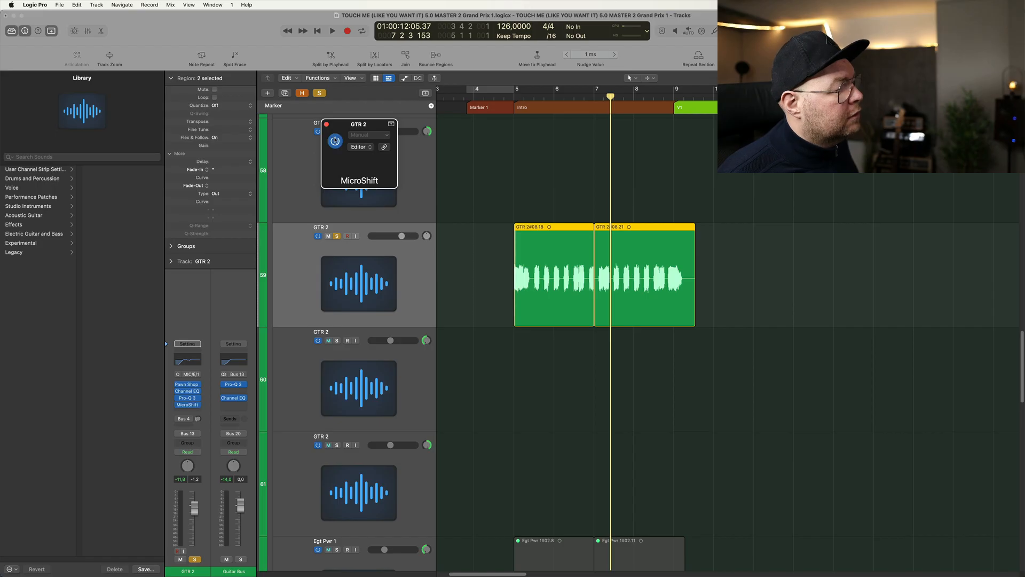
pyautogui.click(188, 406)
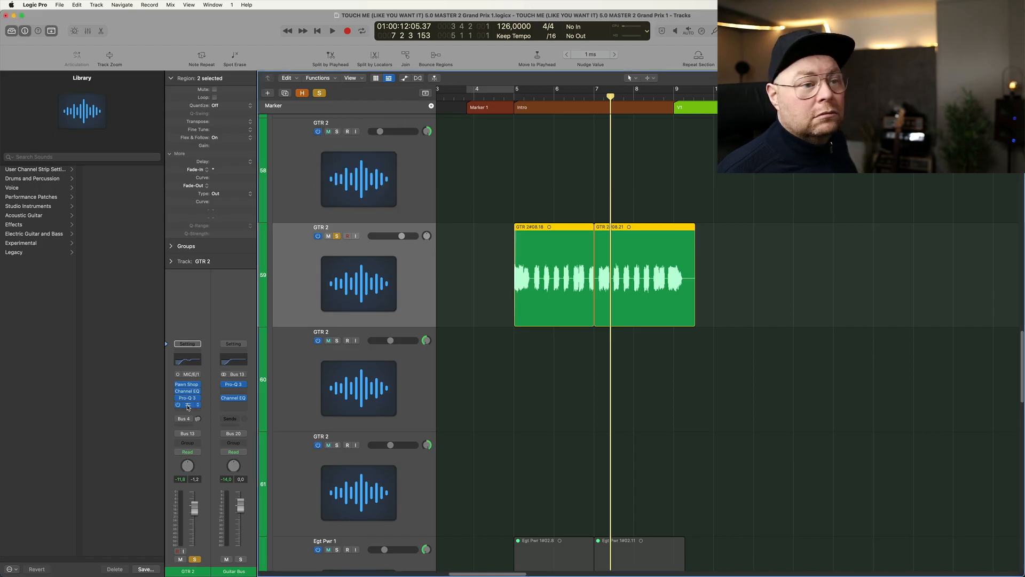
pyautogui.click(188, 405)
pyautogui.click(362, 148)
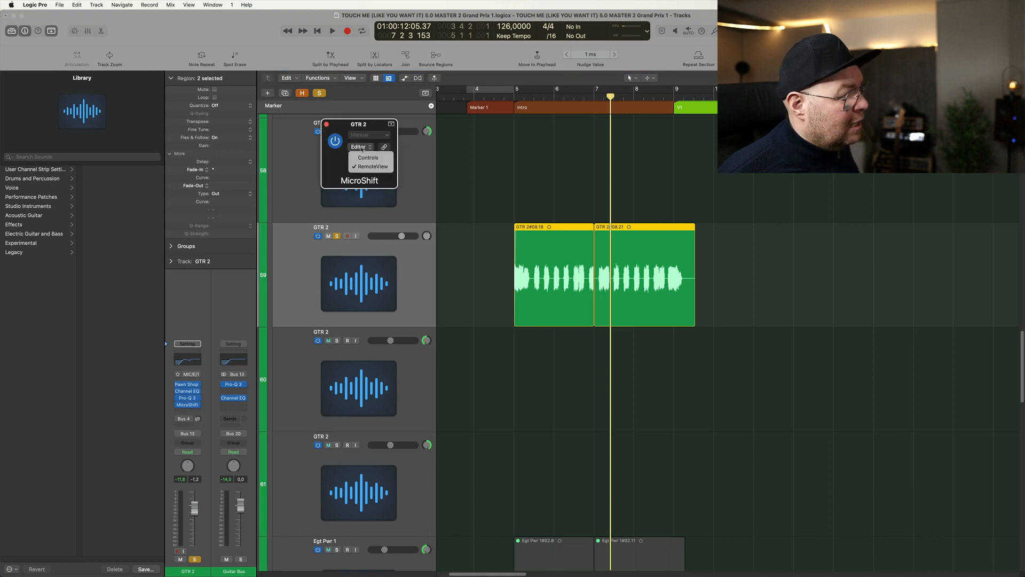
pyautogui.click(368, 157)
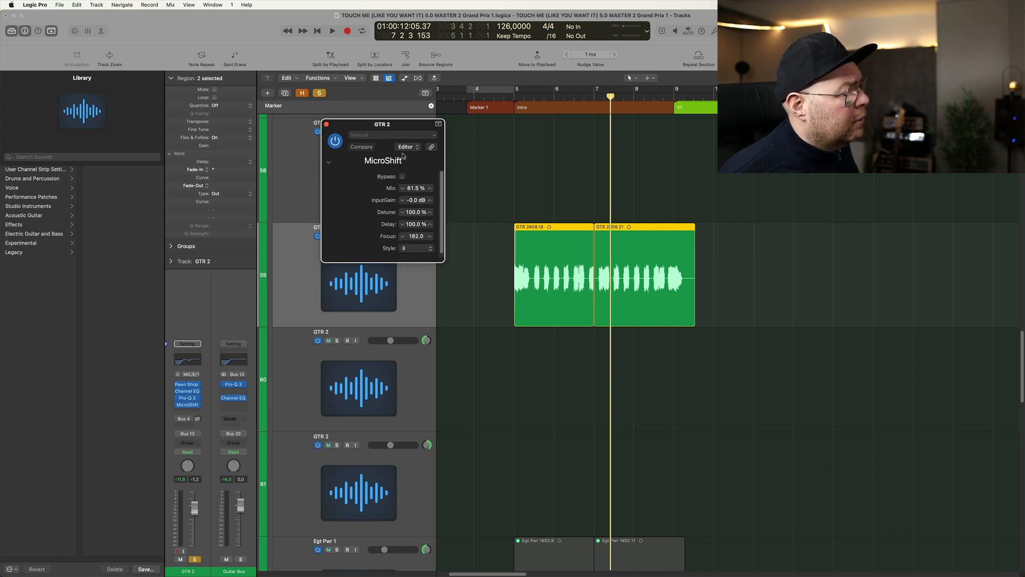
pyautogui.press('super+w')
# - Activate GTR 2's Bus 4 send, play the guitar with it, and examine the Stereo Delay on Delay FX
pyautogui.click(196, 419)
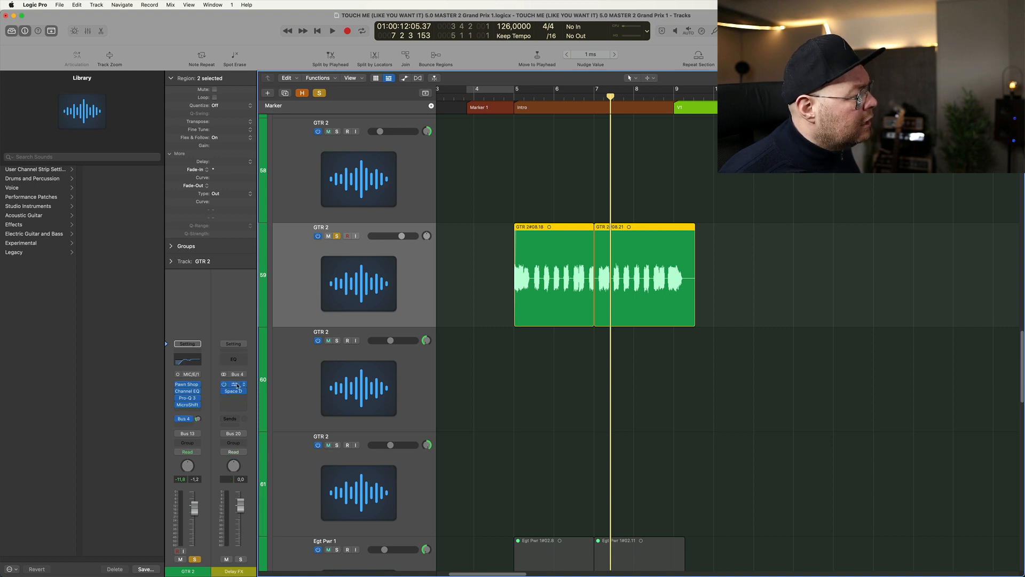
pyautogui.moveTo(487, 259); pyautogui.dragTo(654, 276)
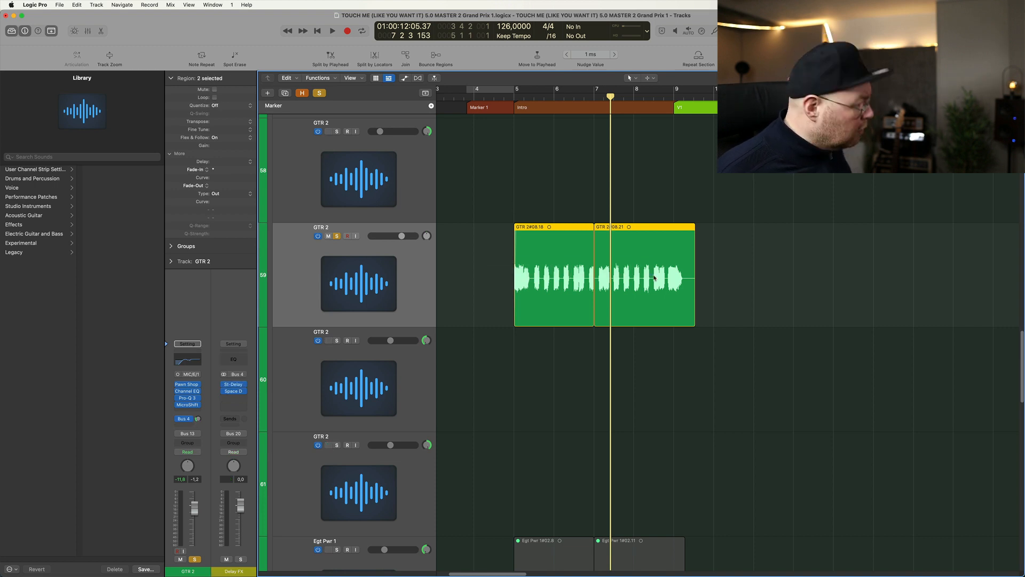
pyautogui.hotkey('shift', 'Return')
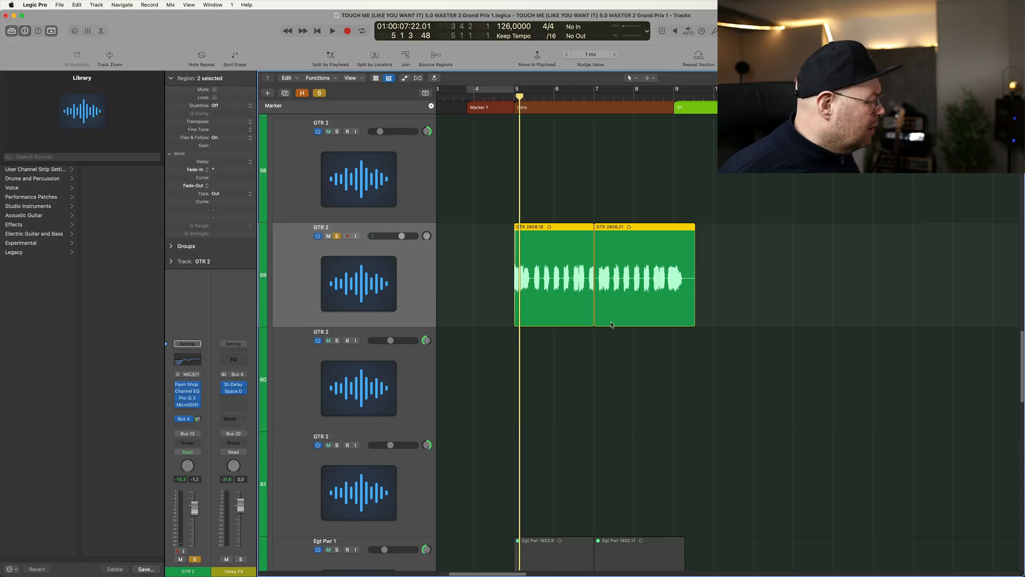
pyautogui.click(233, 384)
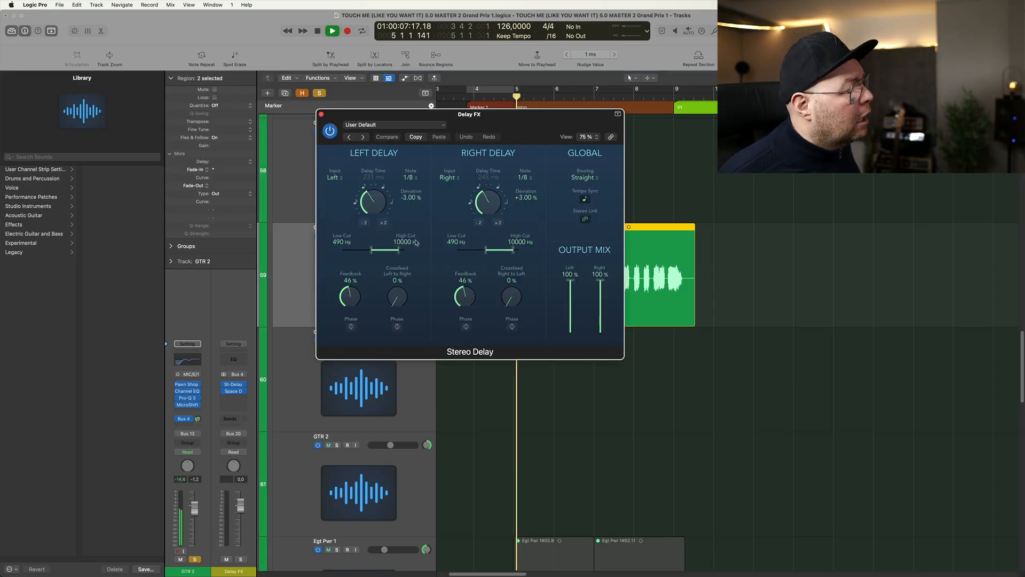
pyautogui.click(321, 114)
# - Clear the solo on GTR 2 and show the whole group of guitar tracks
pyautogui.press('super+Up')
pyautogui.press('super+Up')
pyautogui.press('super+Up')
pyautogui.press('super+Up')
pyautogui.press('super+Up')
pyautogui.press('super+Left')
pyautogui.press('super+Left')
pyautogui.press('super+Left')
pyautogui.press('super+Left')
pyautogui.hotkey('ctrl', 's')
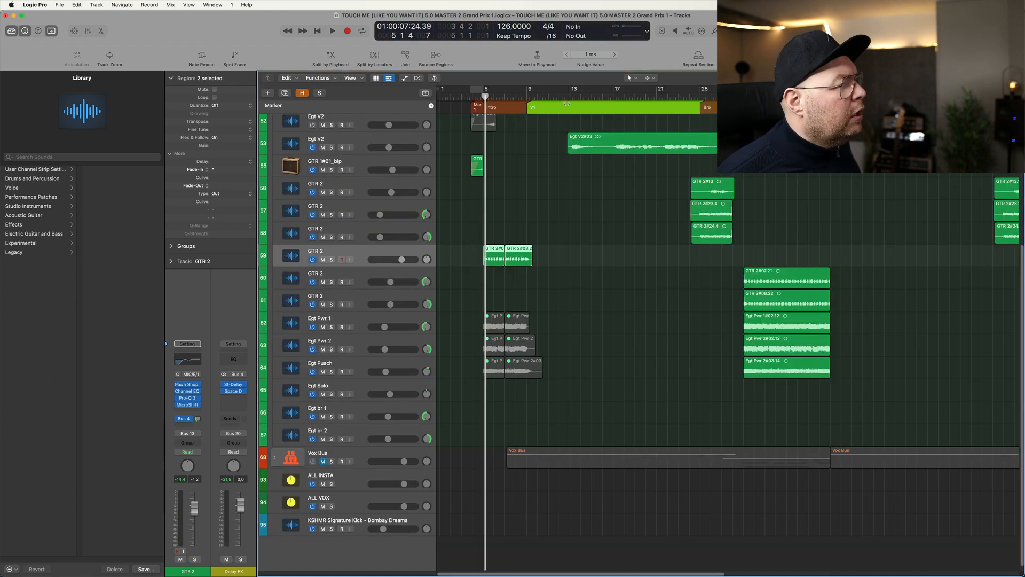
# - Solo Egt V2 on track 53 and play its region from bar 13
pyautogui.click(569, 99)
pyautogui.click(332, 148)
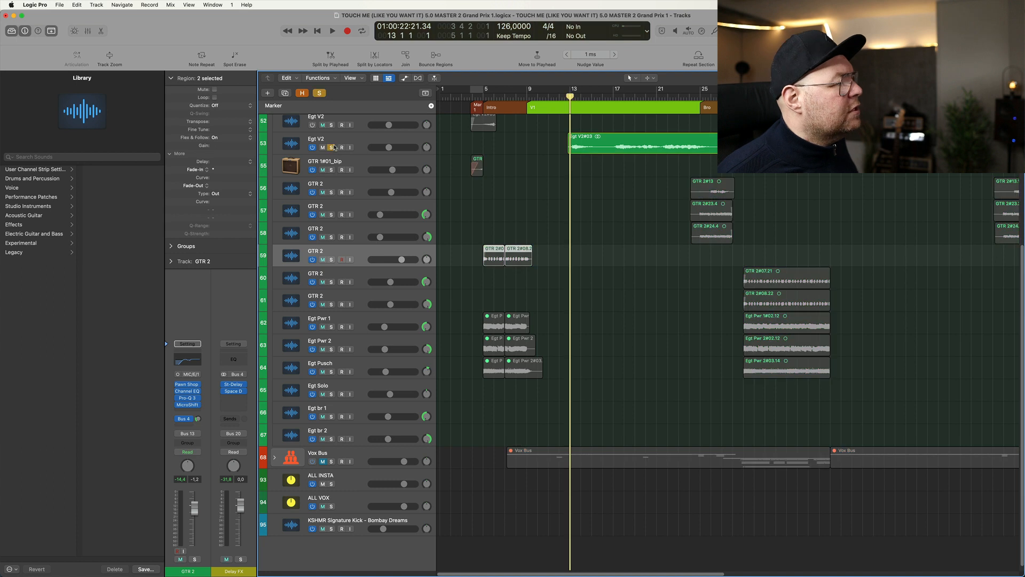
pyautogui.press('space')
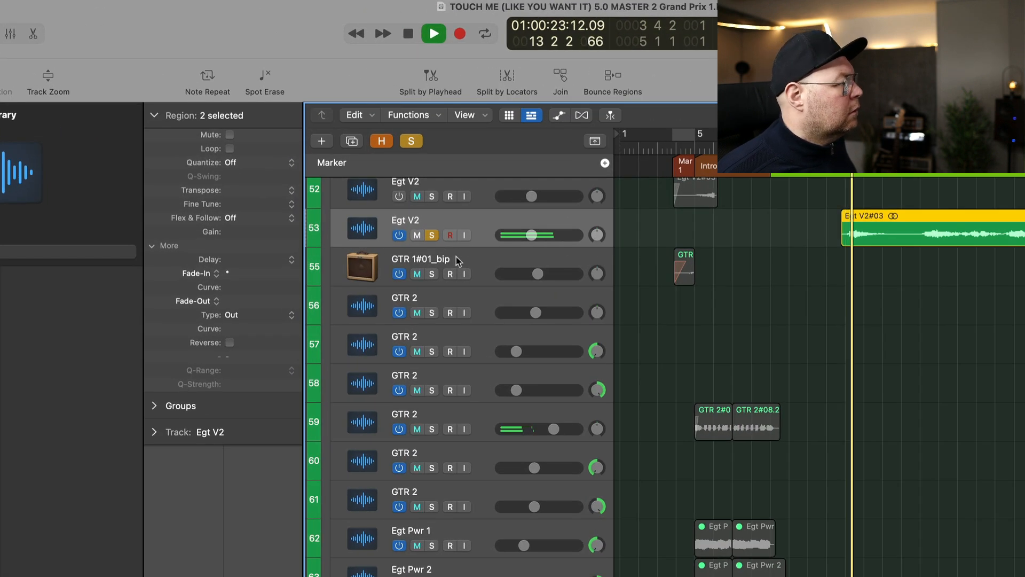
# - Play Egt V2 with its plug-ins and Bus 2 send bypassed and active, and clear its solo
pyautogui.press('space')
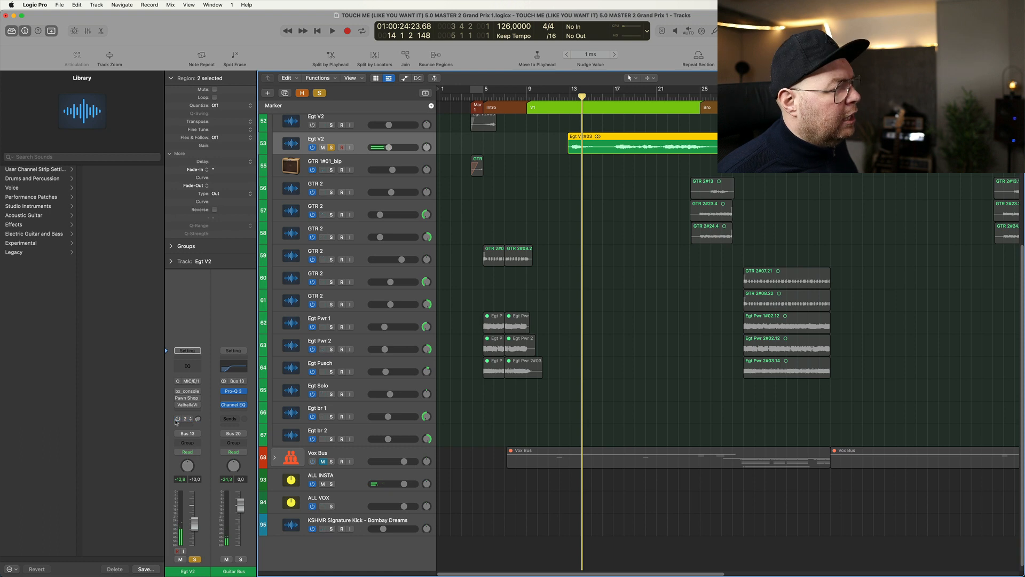
pyautogui.press('space')
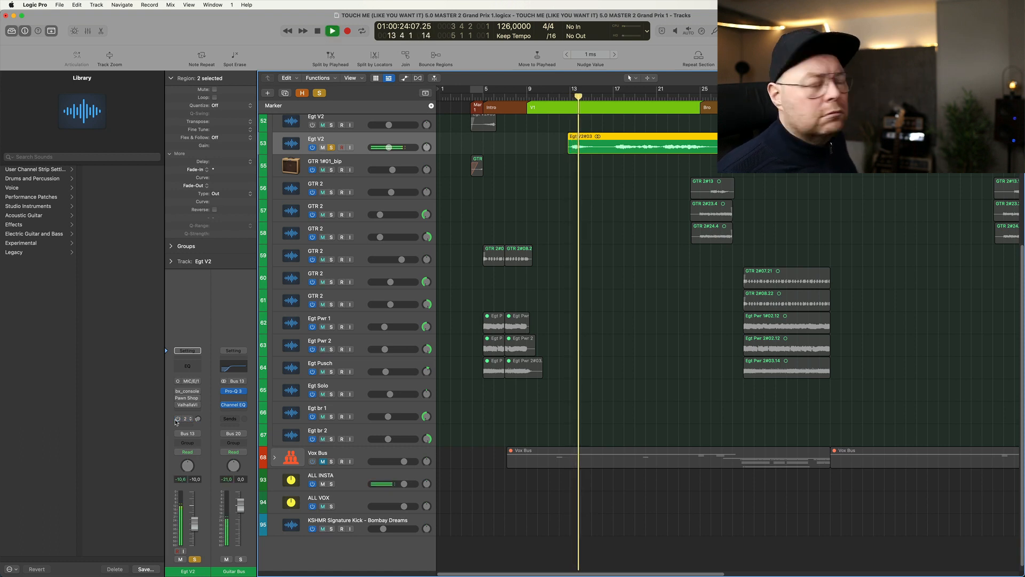
pyautogui.press('space')
pyautogui.press('space')
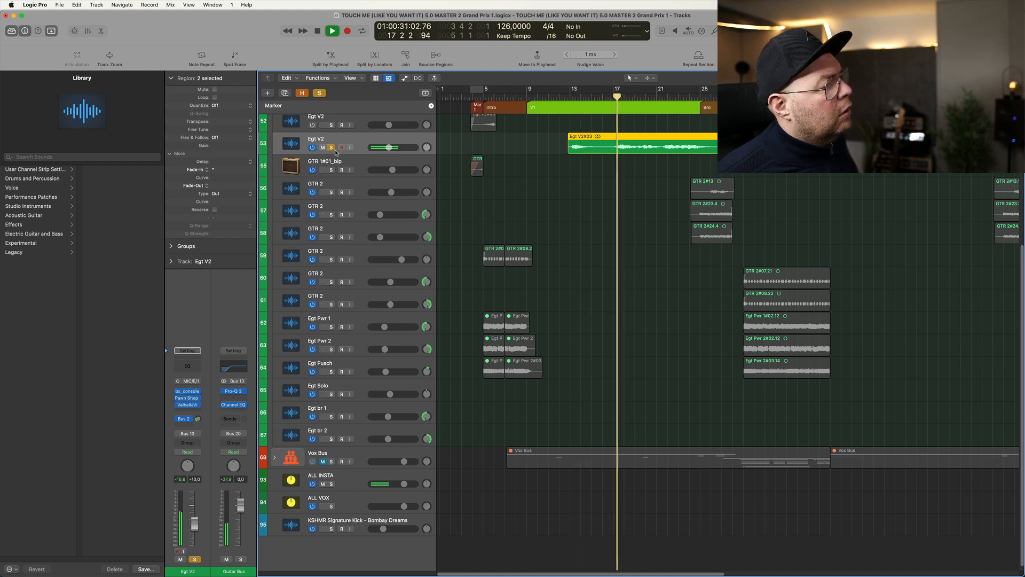
pyautogui.click(331, 148)
pyautogui.press('space')
pyautogui.click(331, 148)
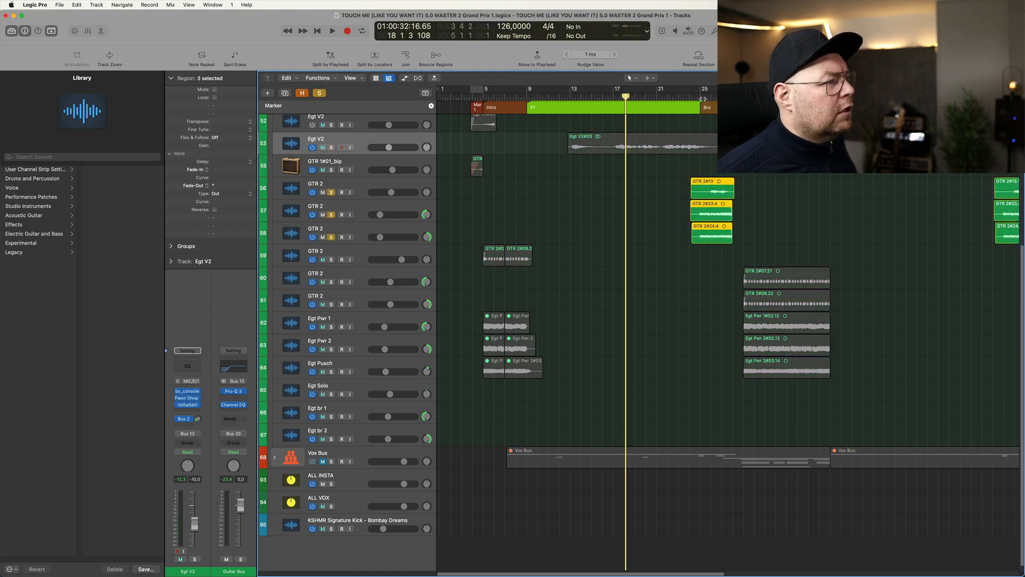
# - Solo the three GTR 2 tracks 56 to 58, play them from bar 25, and clear their solos
pyautogui.click(700, 97)
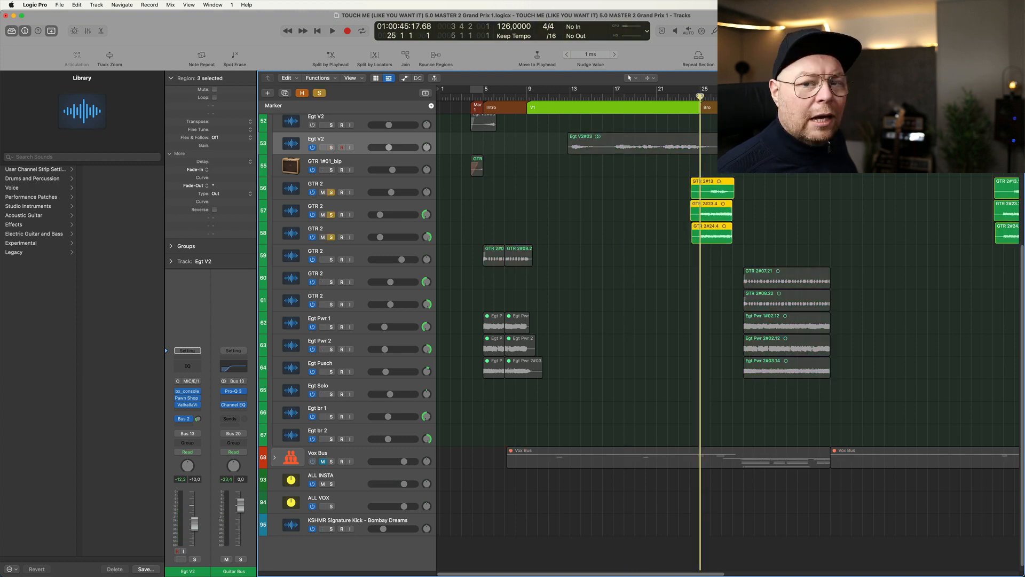
pyautogui.press('space')
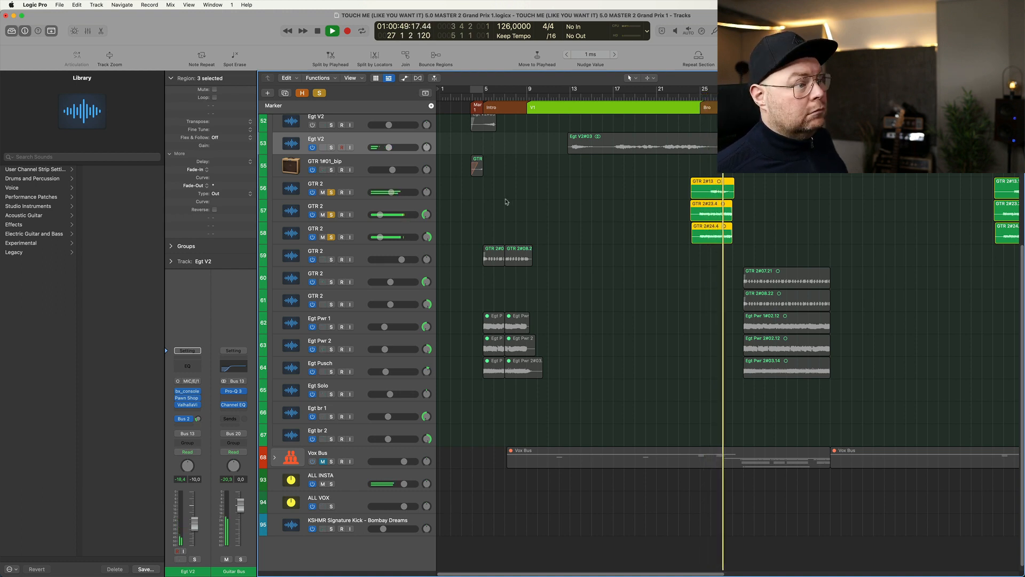
pyautogui.click(356, 187)
pyautogui.hotkey('ctrl', 's')
pyautogui.press('space')
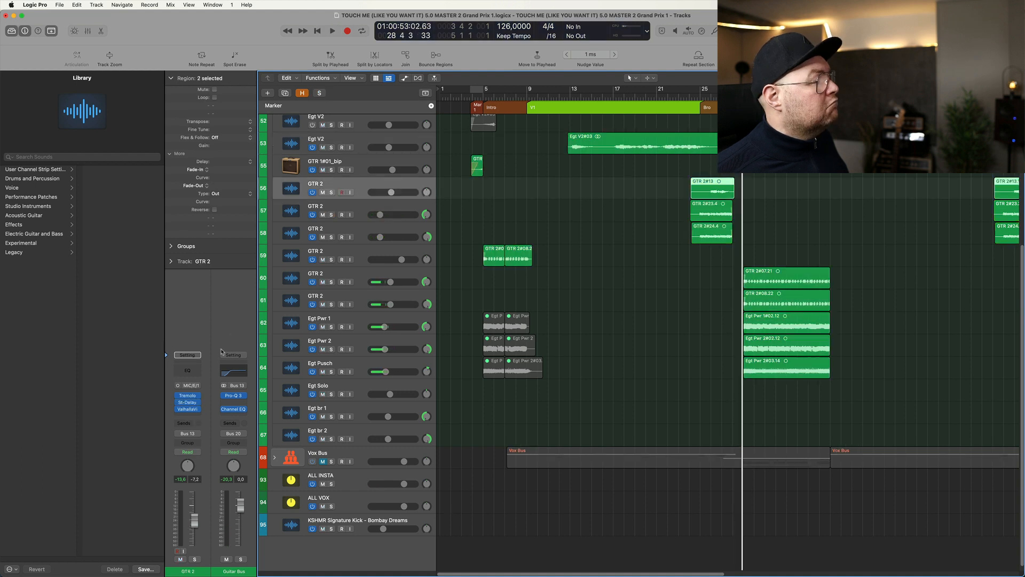
# - Zoom in on the GTR 2 region on track 56 and play it in solo with the Tremolo bypassed and active
pyautogui.press('z')
pyautogui.hotkey('ctrl', 's')
pyautogui.press('space')
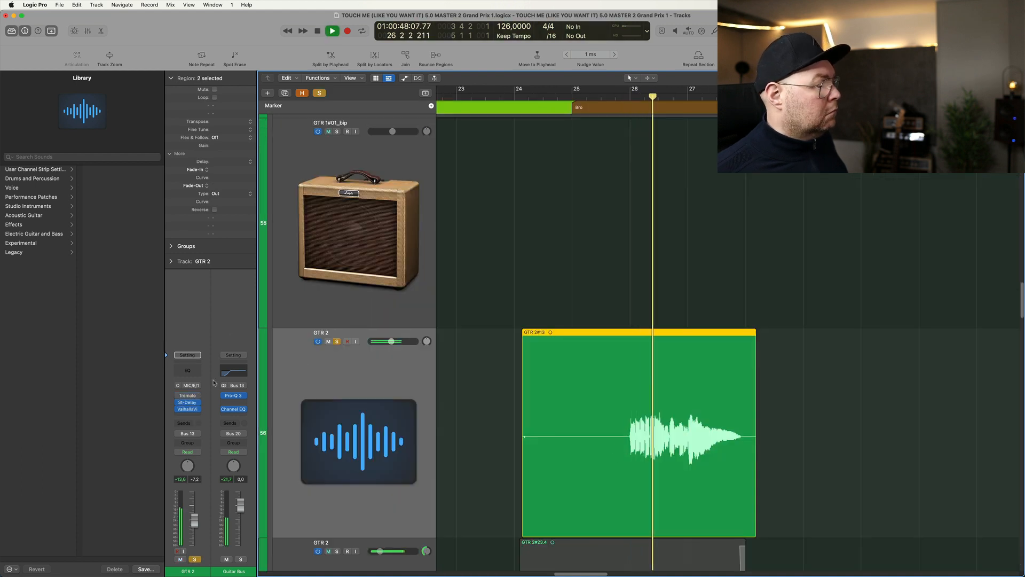
pyautogui.press('space')
pyautogui.press('space')
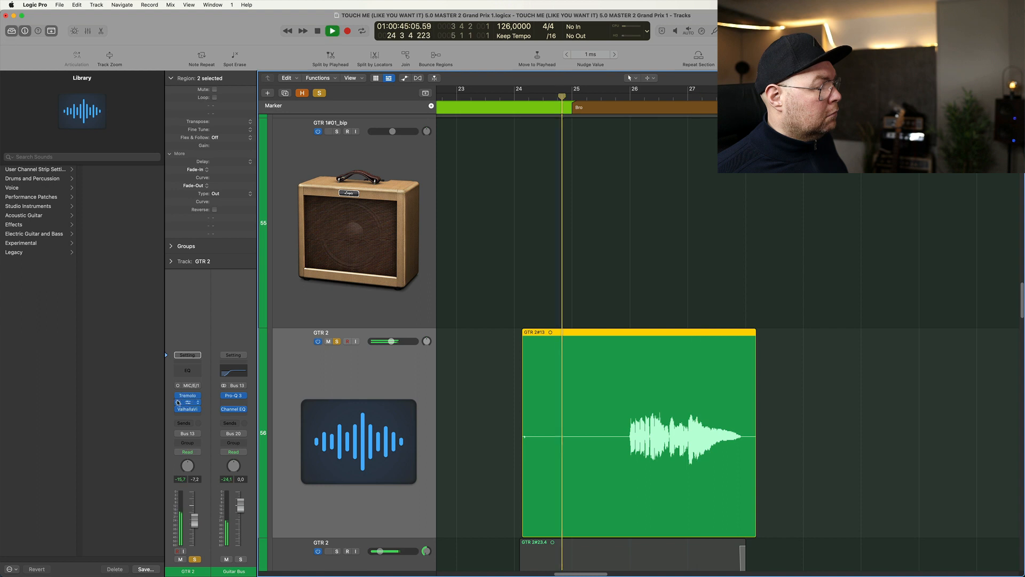
# - Compare GTR 2 on track 56 with its Tremolo, St-Delay and Valhalla plug-ins bypassed and reactivated during playback
pyautogui.click(179, 409)
pyautogui.click(178, 402)
pyautogui.click(179, 396)
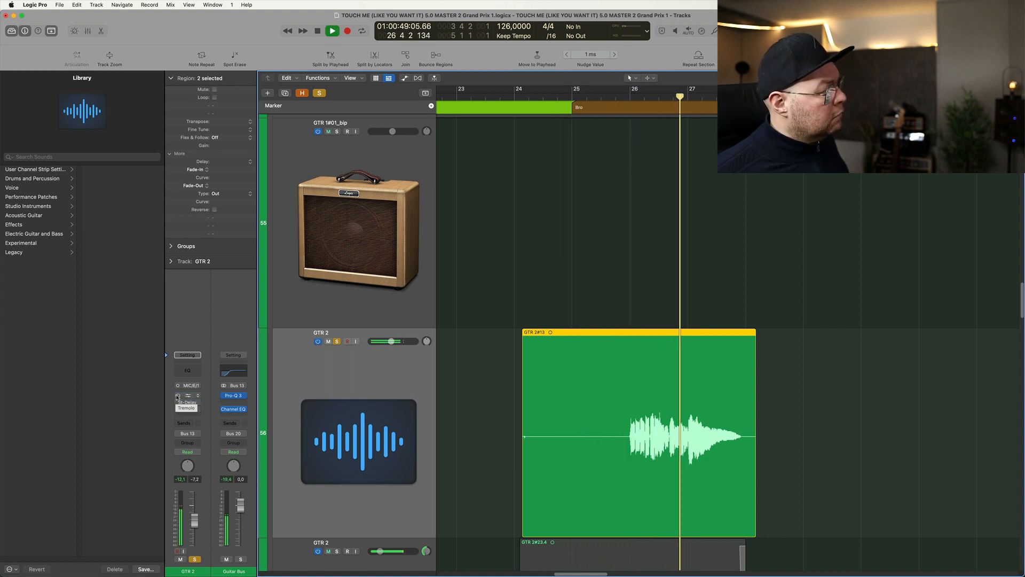
pyautogui.moveTo(178, 396); pyautogui.dragTo(178, 409)
pyautogui.press('space')
# - Clear the solo on GTR 2, check its channel in the mixer, and show the whole group of guitar tracks again
pyautogui.click(194, 560)
pyautogui.press('x')
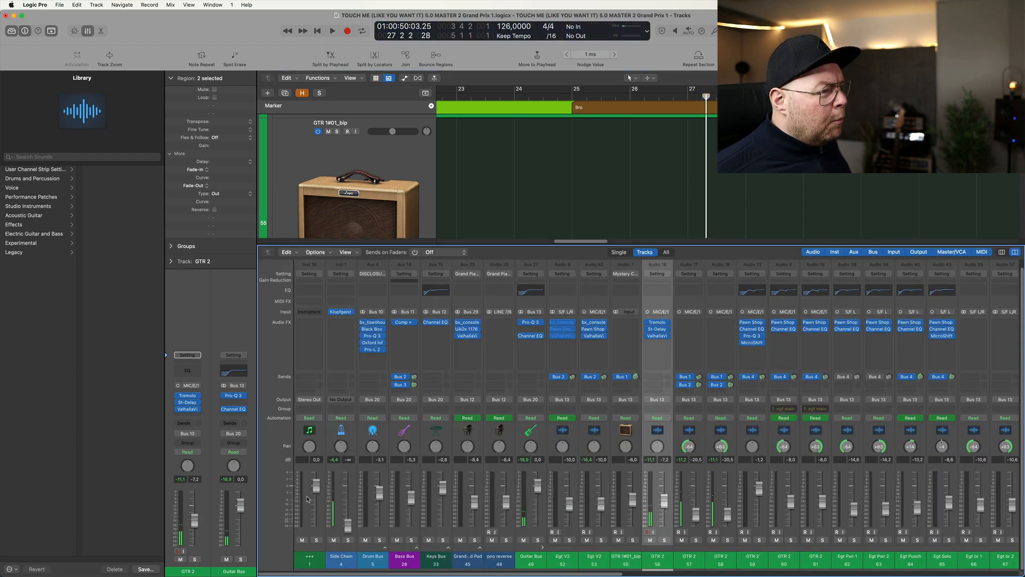
pyautogui.press('x')
pyautogui.press('z')
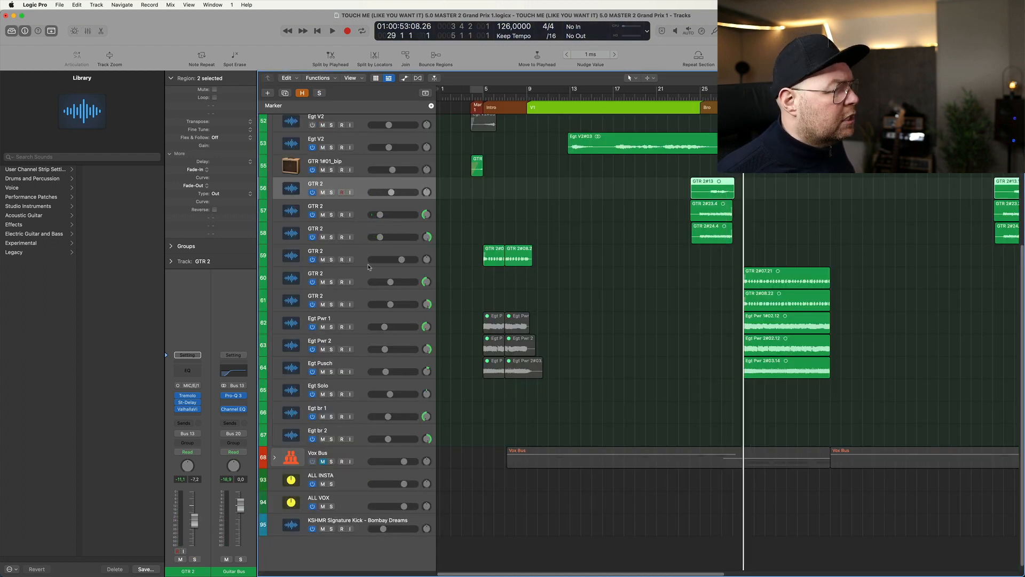
# - Solo GTR 2 on track 60, play it from bar 29, and examine its Channel EQ
pyautogui.click(335, 274)
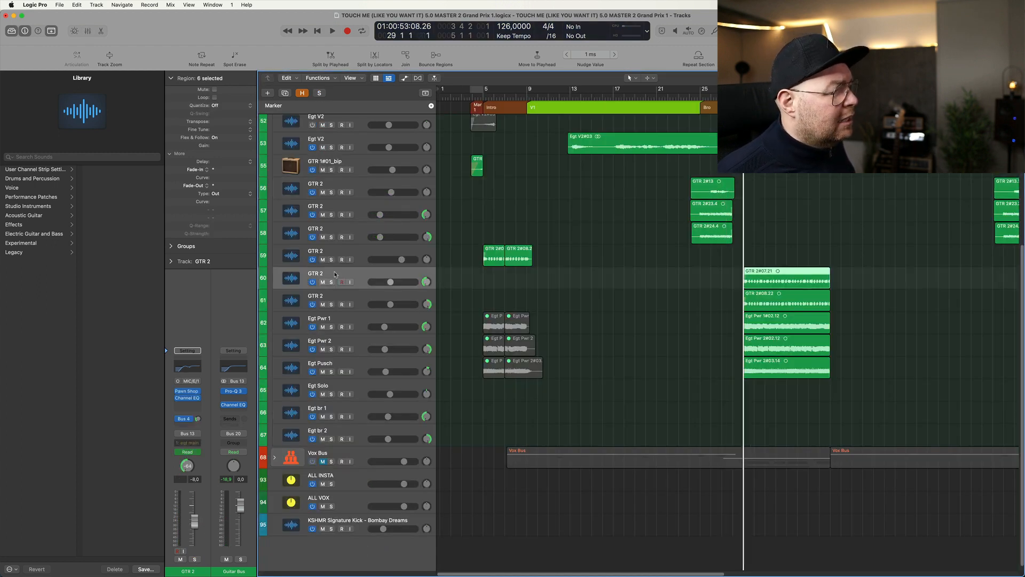
pyautogui.click(332, 281)
pyautogui.press('space')
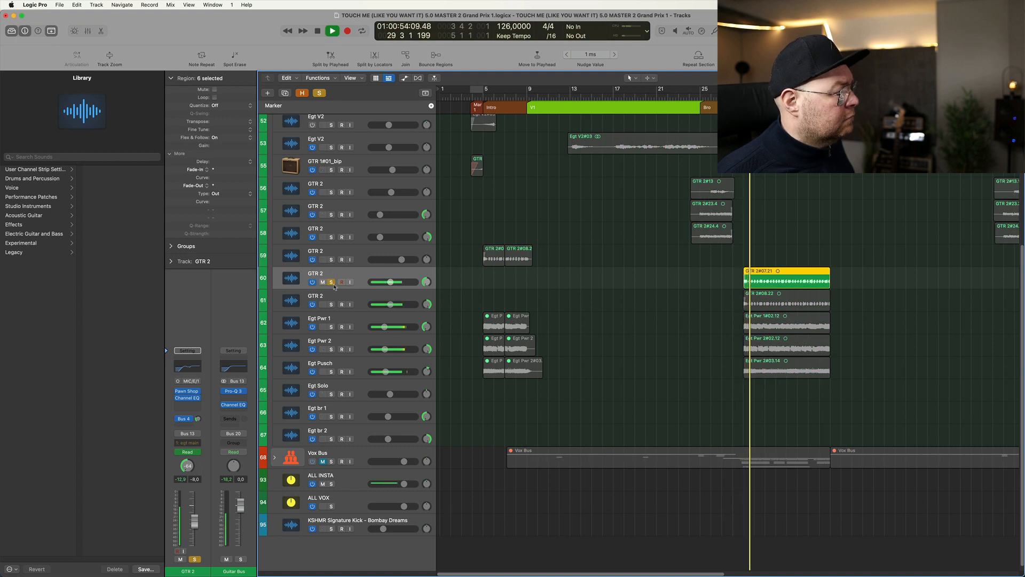
pyautogui.press('space')
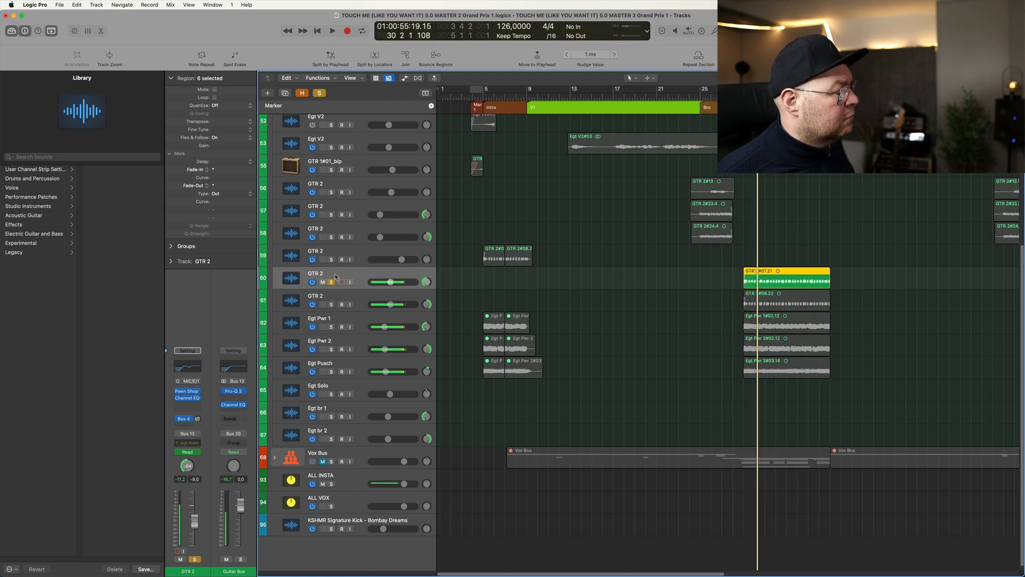
pyautogui.click(186, 398)
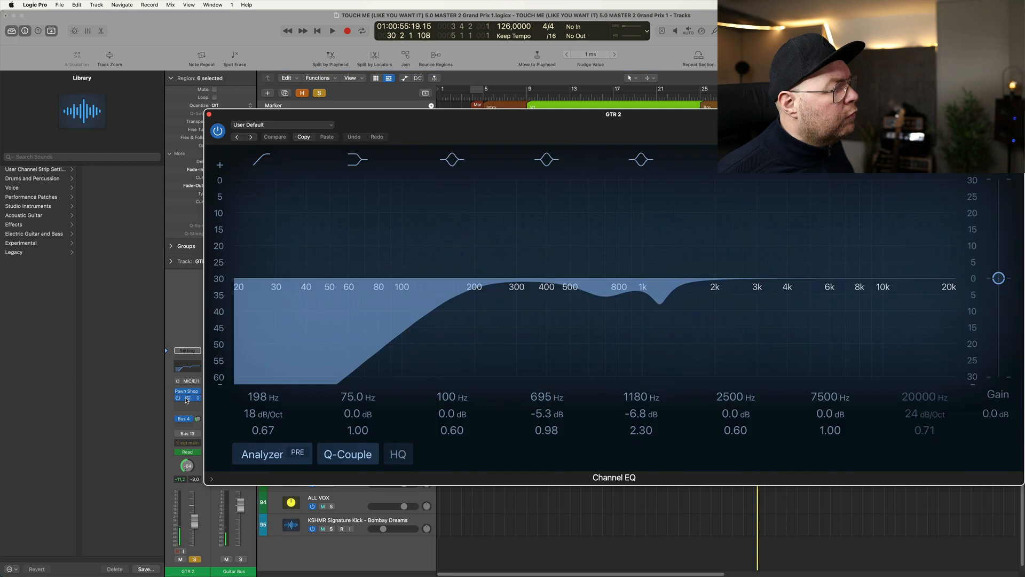
pyautogui.click(209, 114)
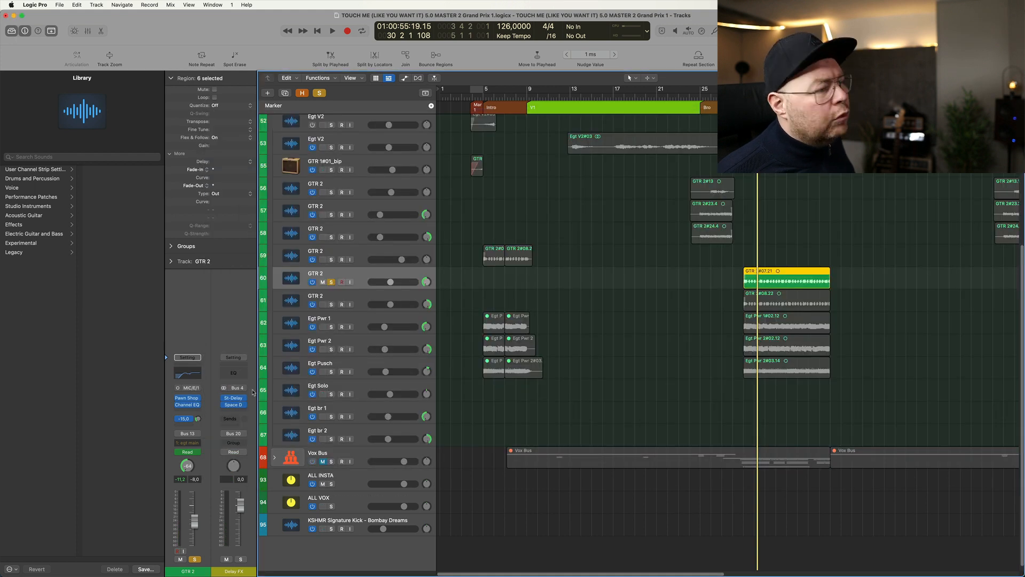
# - Play from bar 29 with GTR 2 on tracks 60 and 61 soloed, and switch the solo to Egt Pwr 1 and Egt Pwr 2
pyautogui.click(331, 304)
pyautogui.press('space')
pyautogui.click(331, 326)
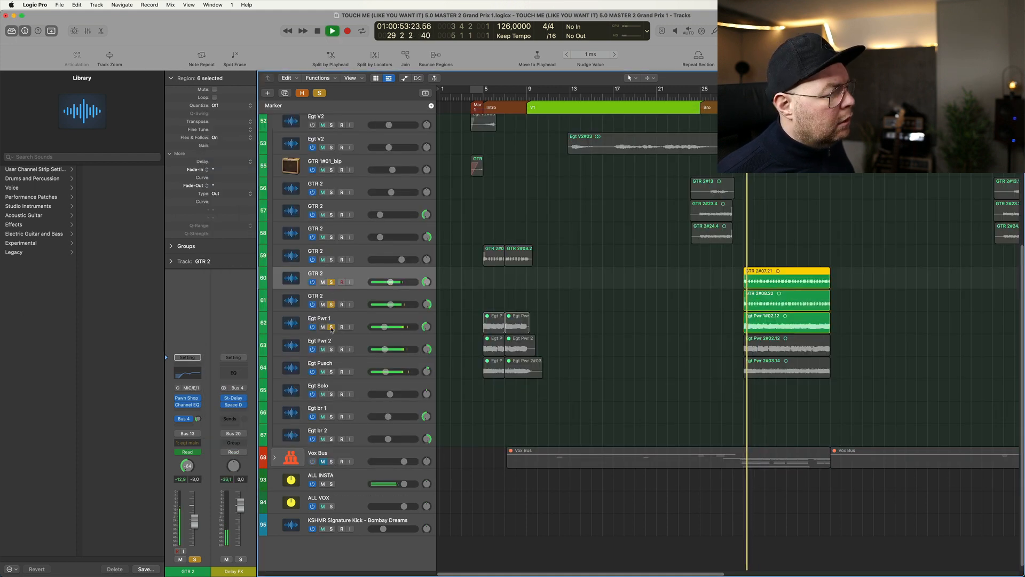
pyautogui.click(331, 305)
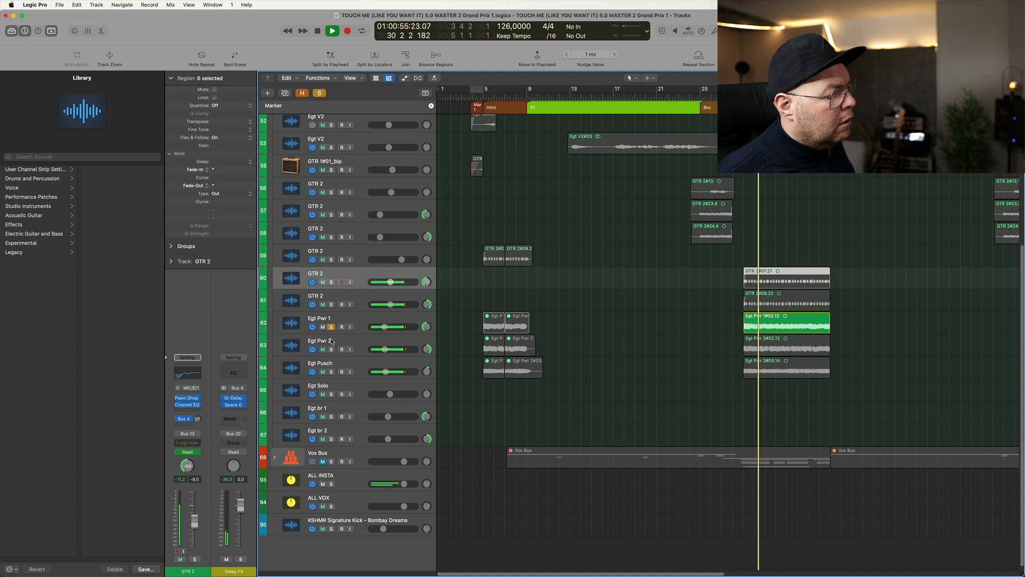
pyautogui.click(331, 349)
pyautogui.click(362, 347)
pyautogui.press('space')
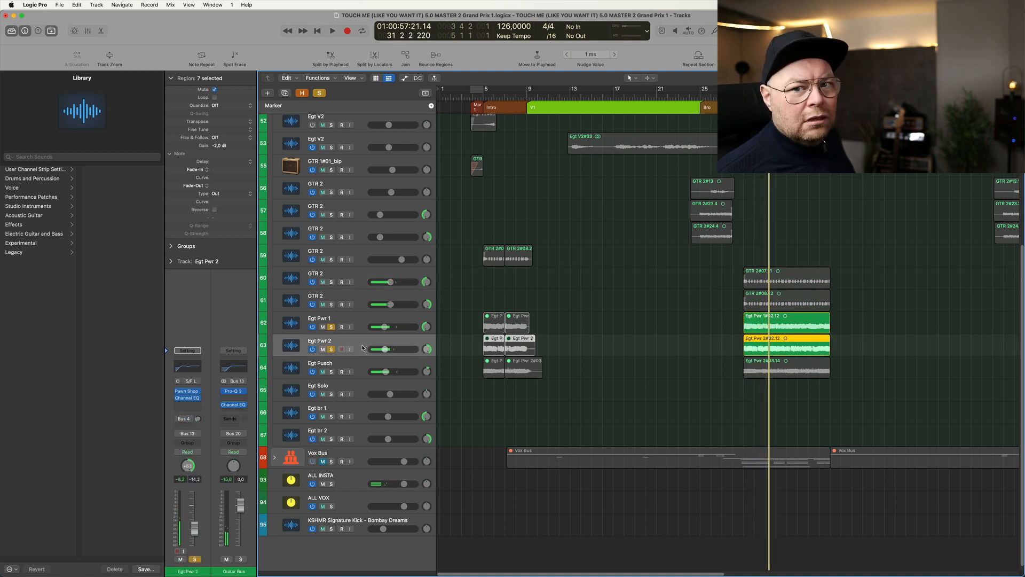
# - Play from bar 29 adding Egt Pusch in solo, isolate it from the Egt Pwr tracks, and add GTR 2 on tracks 60 and 61
pyautogui.press('space')
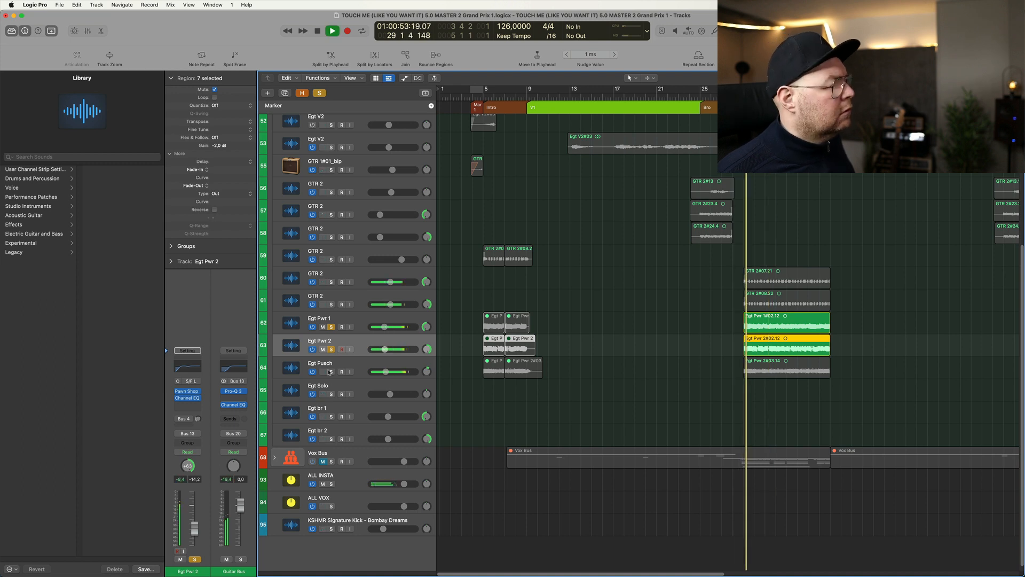
pyautogui.click(331, 371)
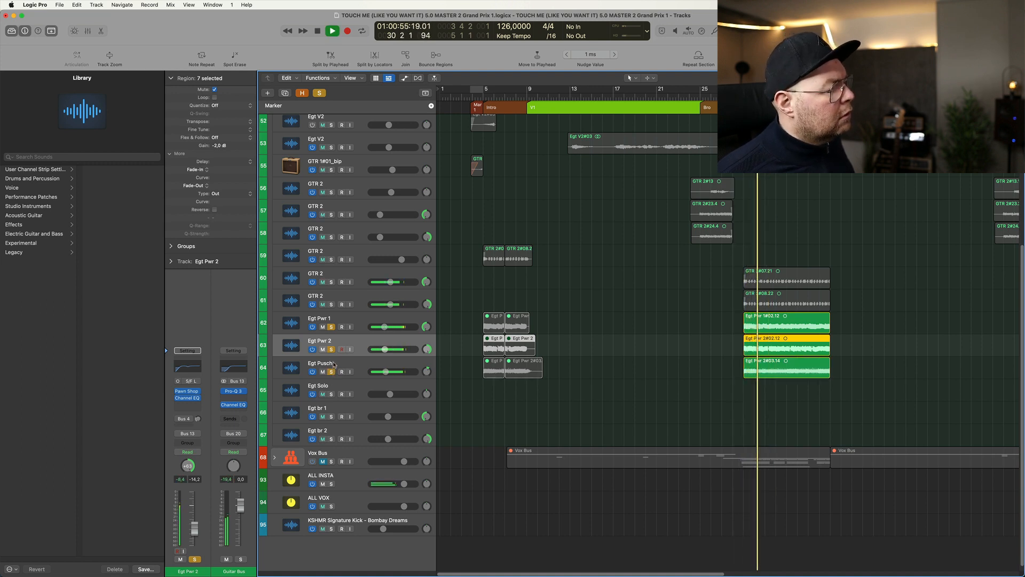
pyautogui.click(331, 350)
pyautogui.click(331, 326)
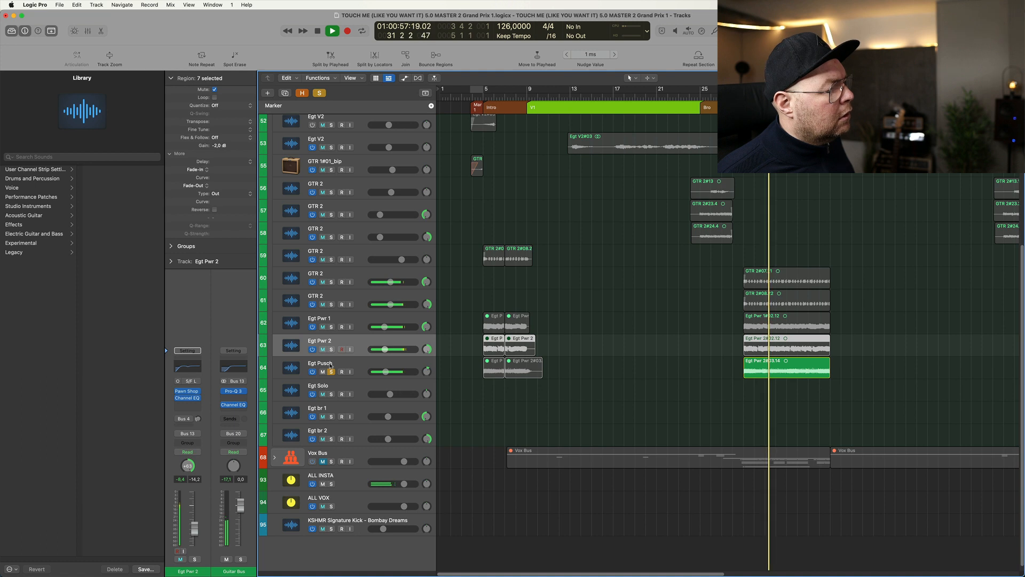
pyautogui.click(331, 304)
pyautogui.click(331, 282)
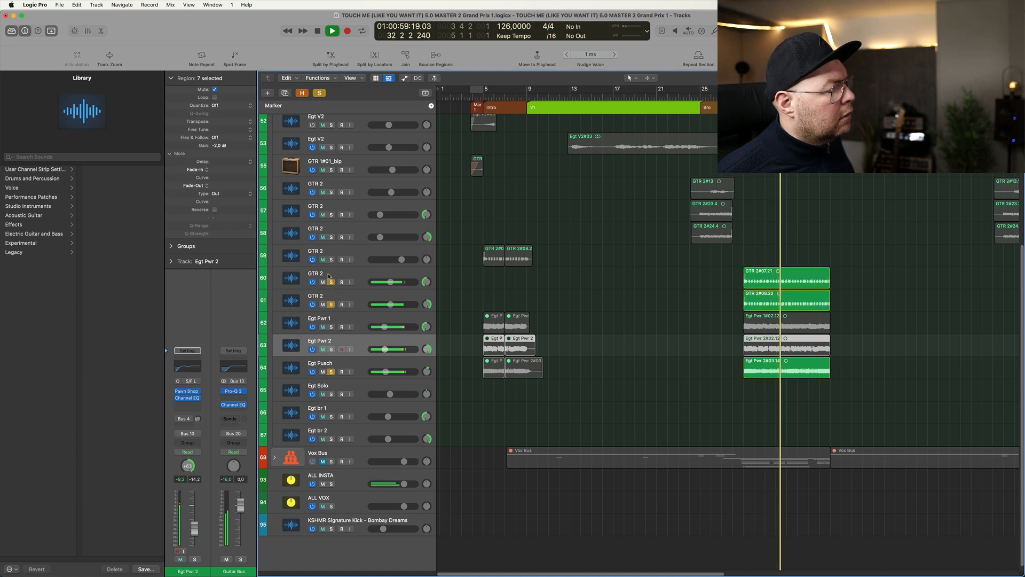
# - Replace the individual solos with the Guitar Bus, play the Cho 1 guitars from bar 29, and select GTR 2 on track 60
pyautogui.press('super+Up')
pyautogui.press('super+Up')
pyautogui.press('space')
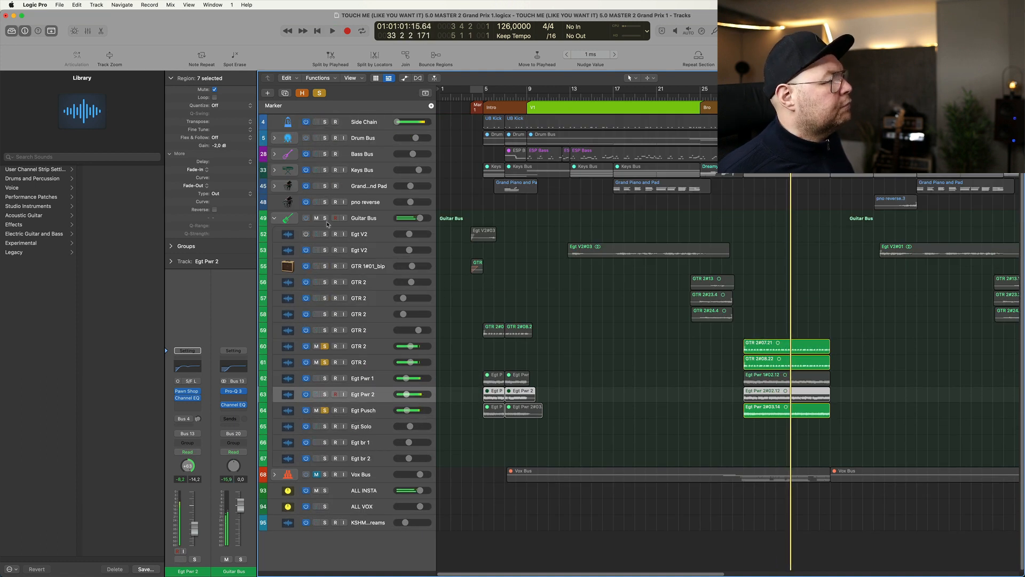
pyautogui.click(325, 218)
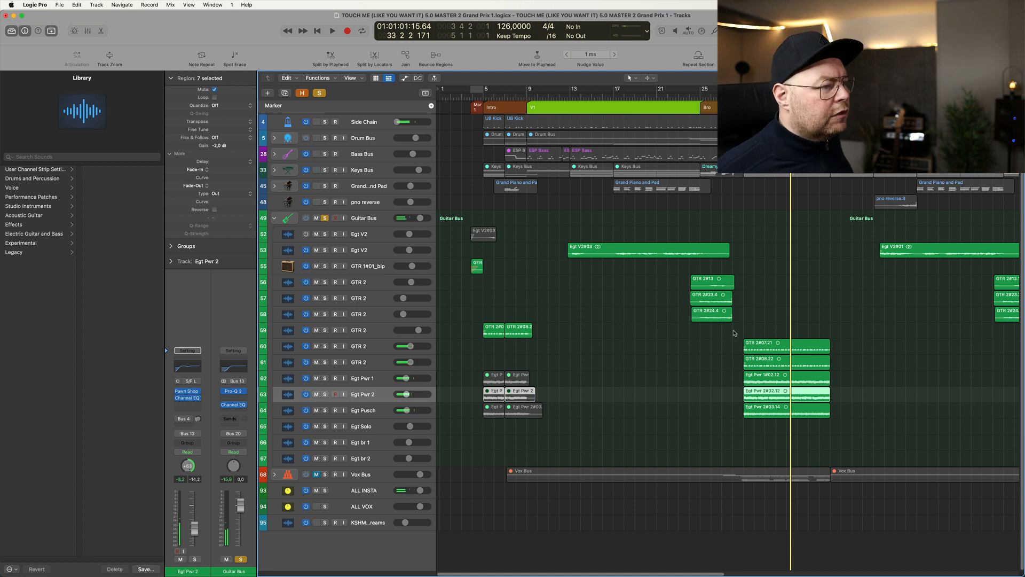
pyautogui.moveTo(718, 325); pyautogui.dragTo(883, 445)
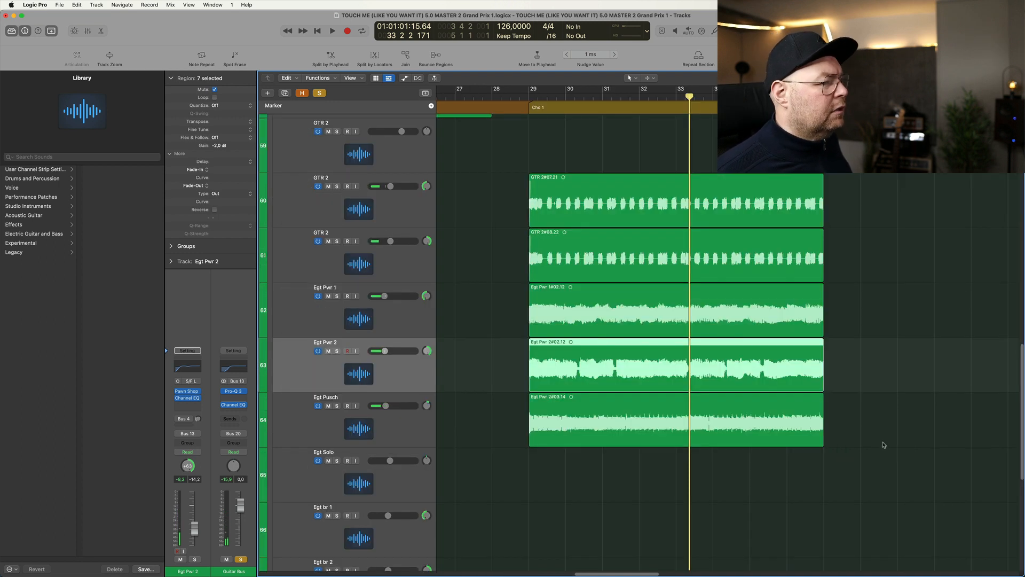
pyautogui.click(531, 93)
pyautogui.scroll(-5, 520, 302)
pyautogui.press('space')
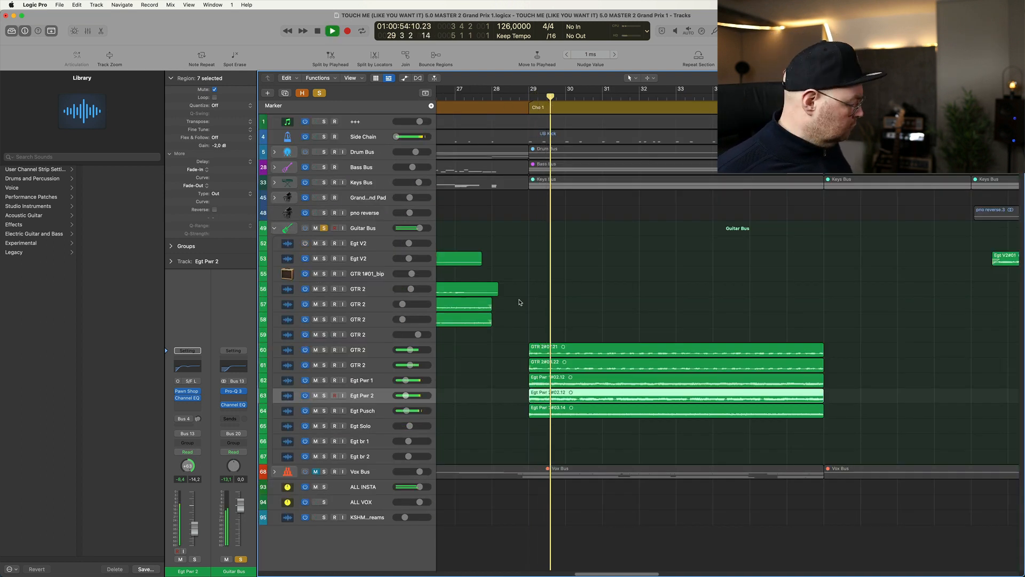
pyautogui.scroll(-2, 634, 350)
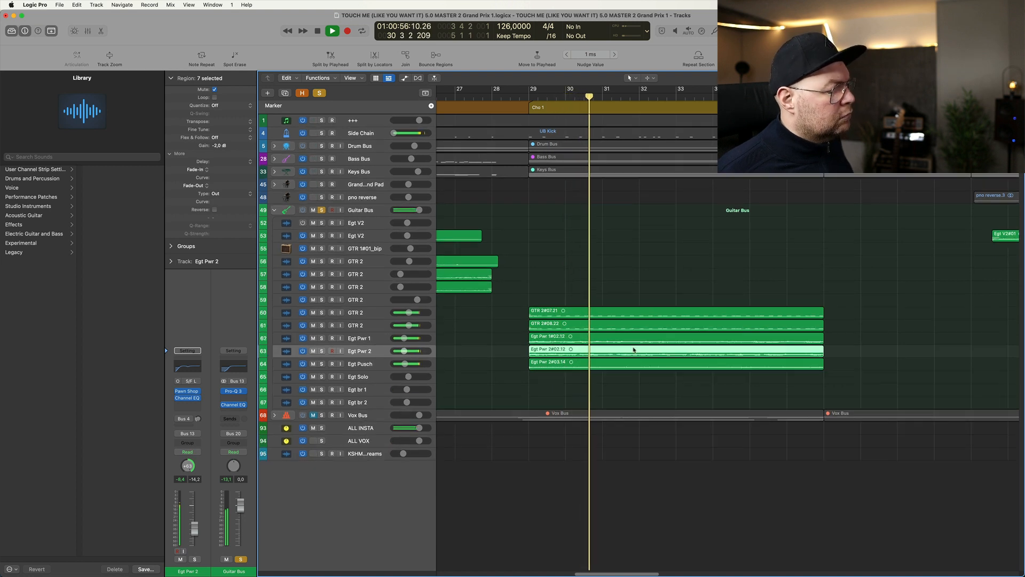
pyautogui.press('super+Left')
pyautogui.press('super+Left')
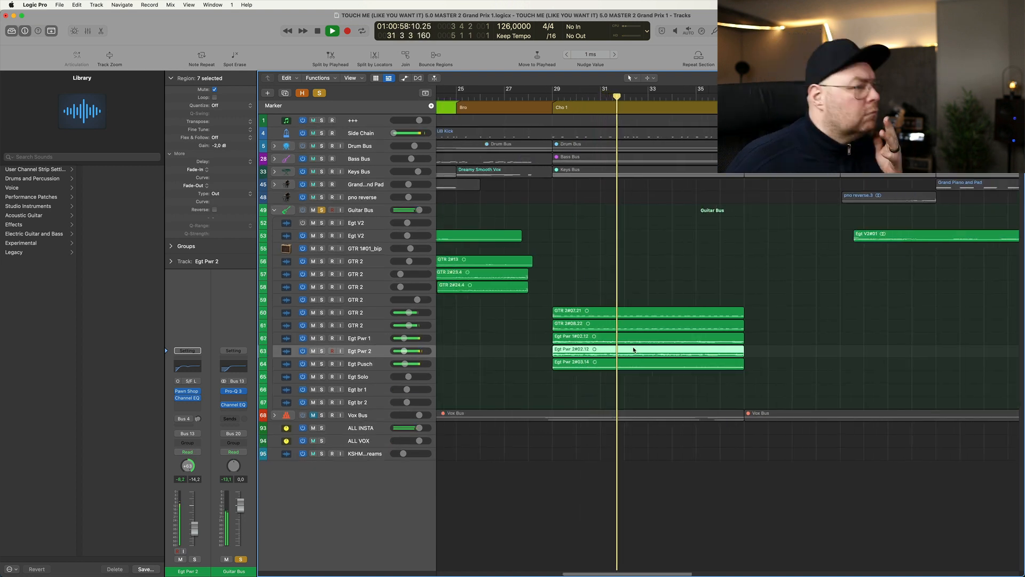
pyautogui.click(365, 315)
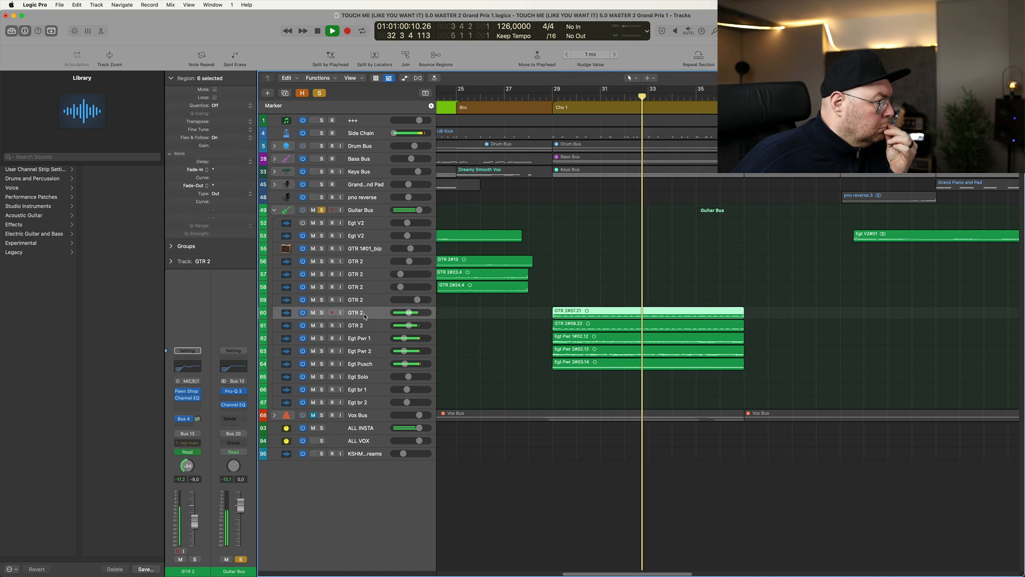
pyautogui.press('space')
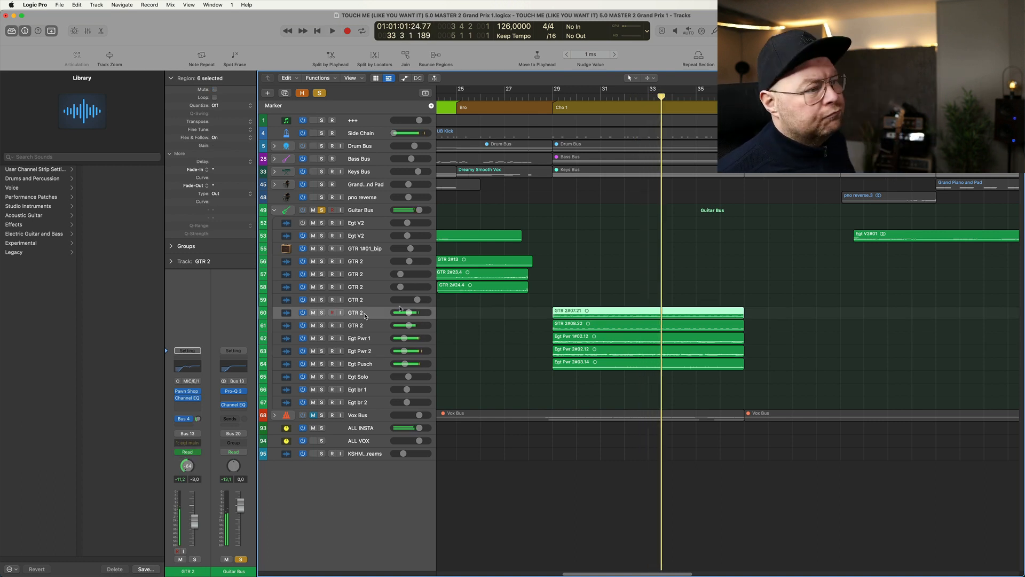
# - Place the playhead at bar 73 and solo only Egt br 1 and Egt br 2
pyautogui.press('super+Left')
pyautogui.press('super+Left')
pyautogui.press('super+Left')
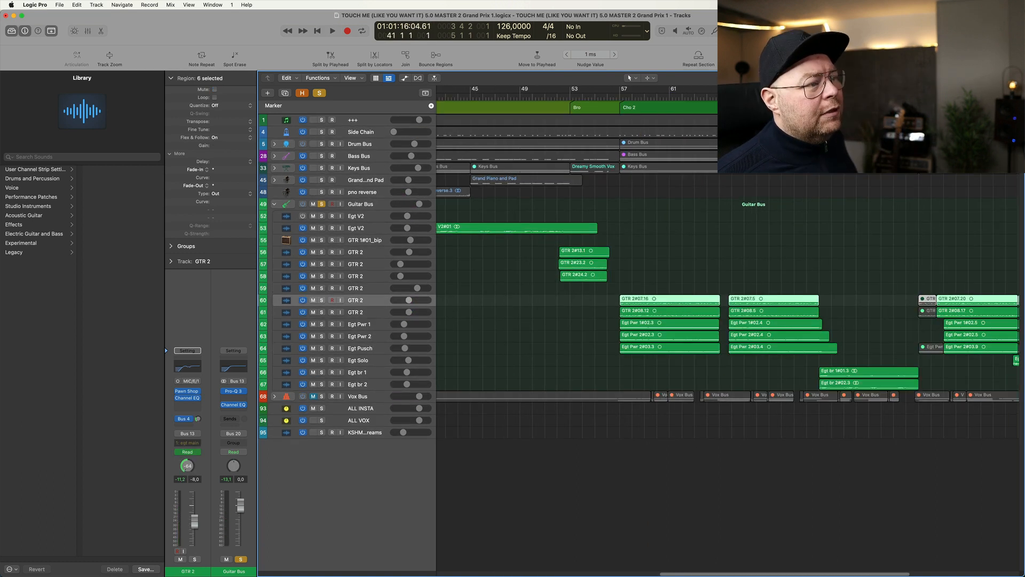
pyautogui.click(819, 97)
pyautogui.click(321, 373)
pyautogui.click(321, 384)
pyautogui.click(321, 385)
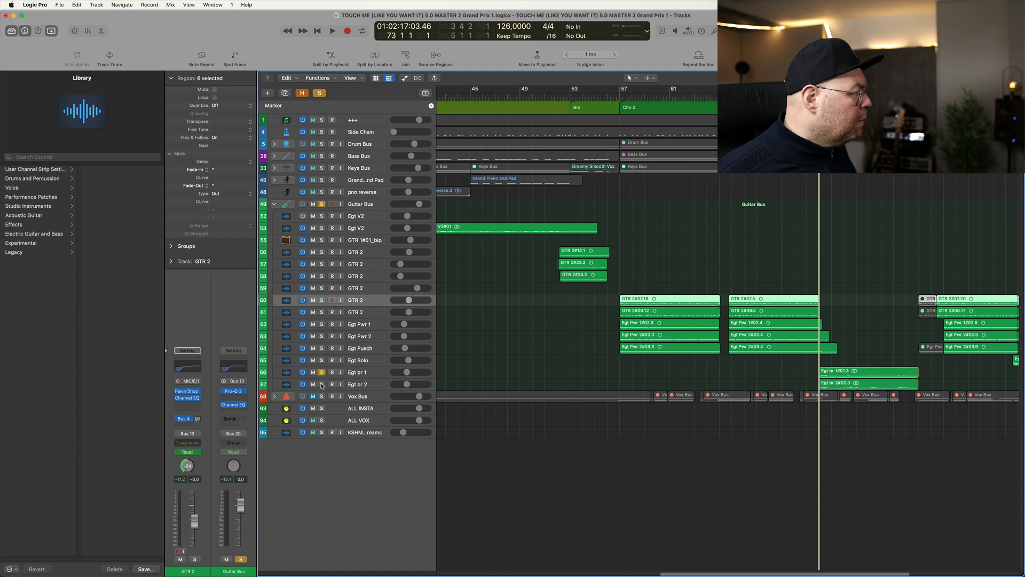
pyautogui.click(321, 372)
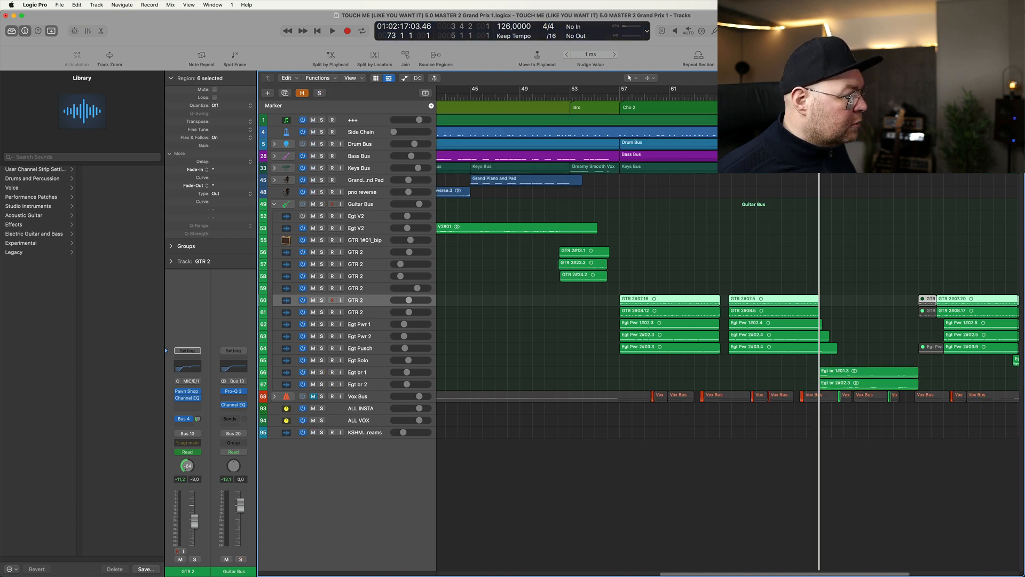
pyautogui.click(321, 372)
pyautogui.click(321, 384)
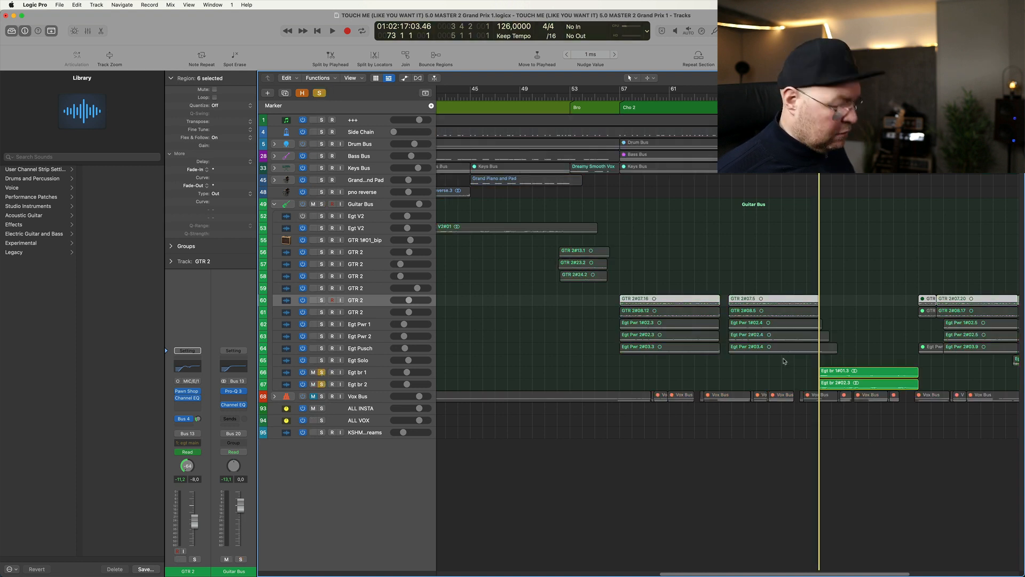
# - Play the Egt br 1 and Egt br 2 regions from bar 73 in solo, and select the Egt br 1 track
pyautogui.moveTo(784, 361); pyautogui.dragTo(825, 387)
pyautogui.press('space')
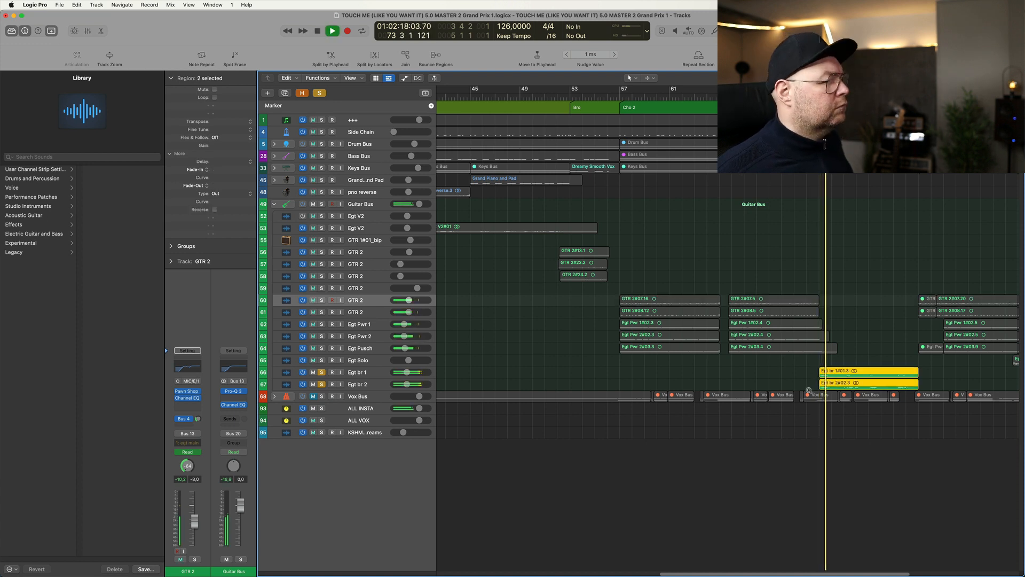
pyautogui.scroll(-2, 810, 392)
pyautogui.scroll(-3, 809, 393)
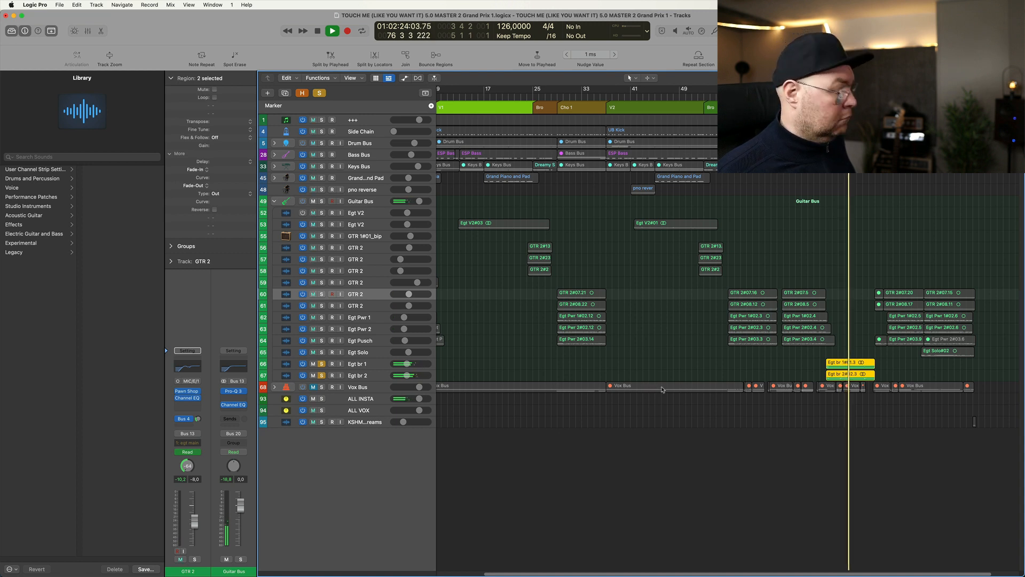
pyautogui.press('super+Down')
pyautogui.press('super+Down')
pyautogui.press('super+Down')
pyautogui.press('super+Right')
pyautogui.press('super+Right')
pyautogui.press('super+Right')
pyautogui.press('super+Right')
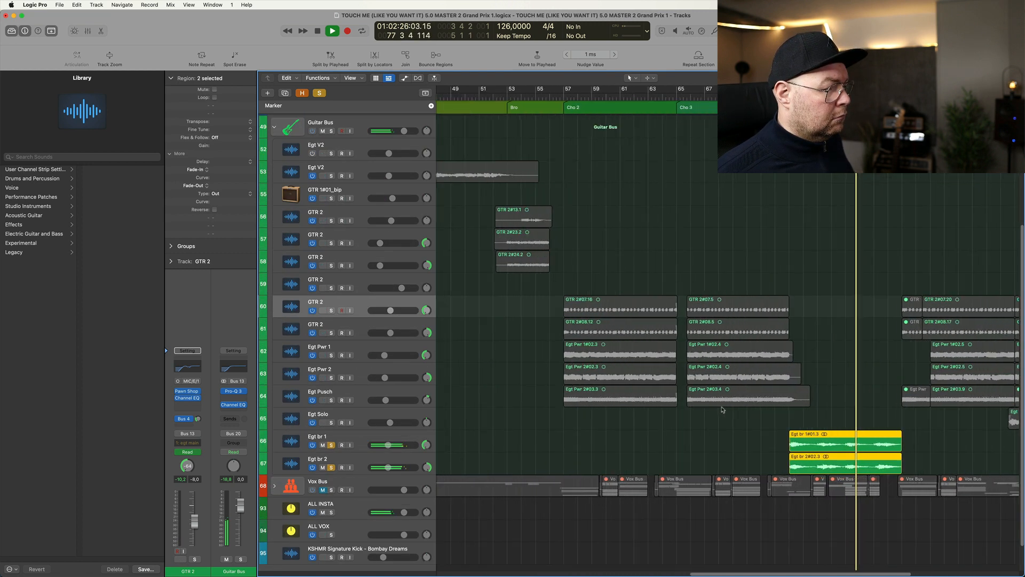
pyautogui.press('space')
pyautogui.click(331, 444)
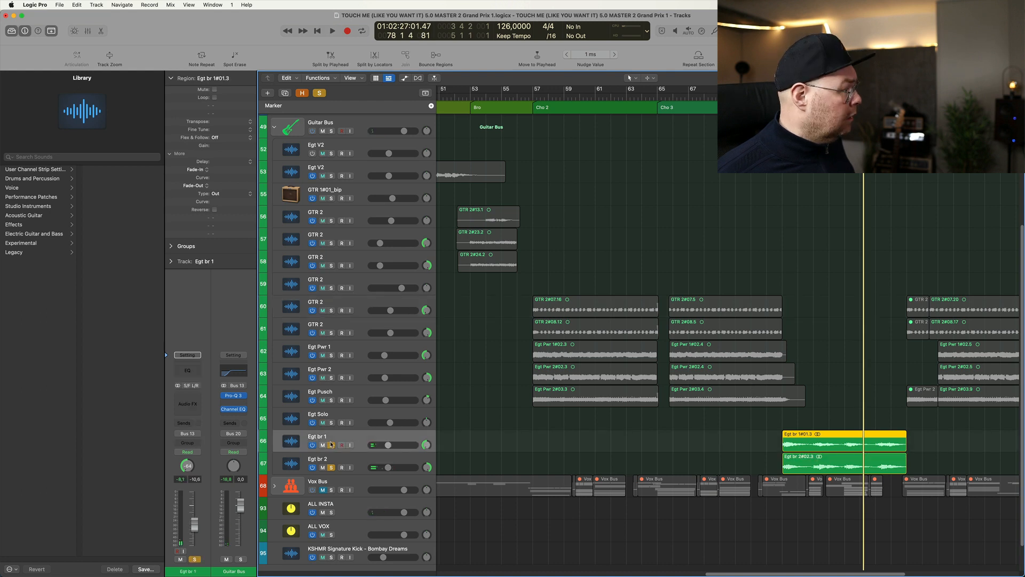
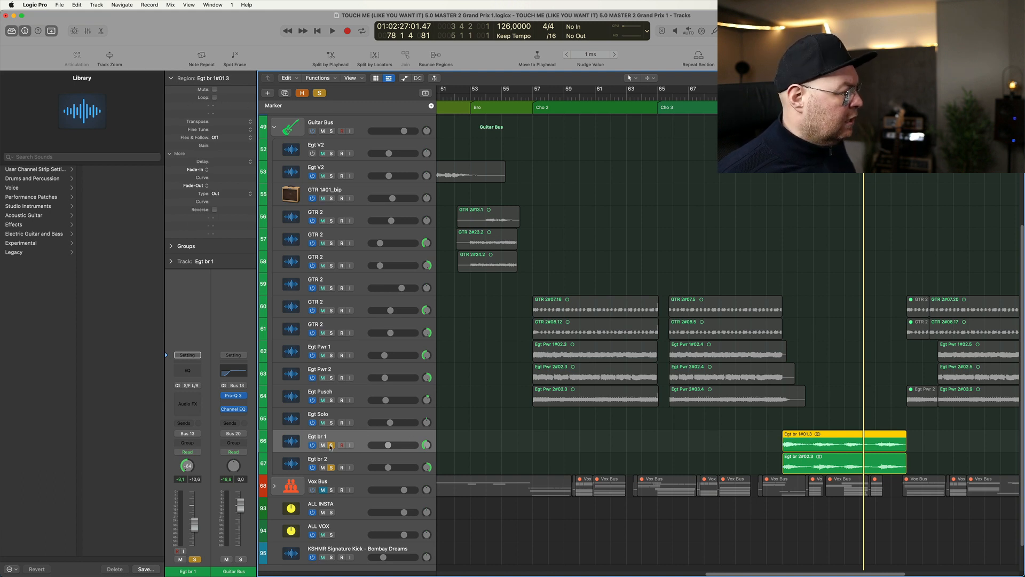
# - Play Egt br 1 with its pan centred while only that track is soloed, and undo the pan change
pyautogui.keyDown('alt'); pyautogui.click(427, 444); pyautogui.keyUp('alt')
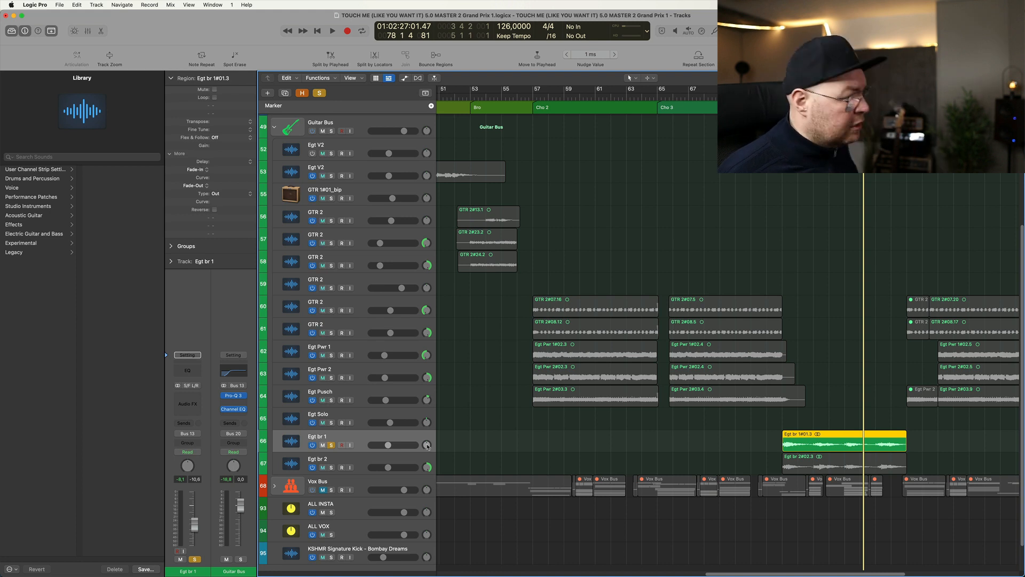
pyautogui.hotkey('shift', 'space')
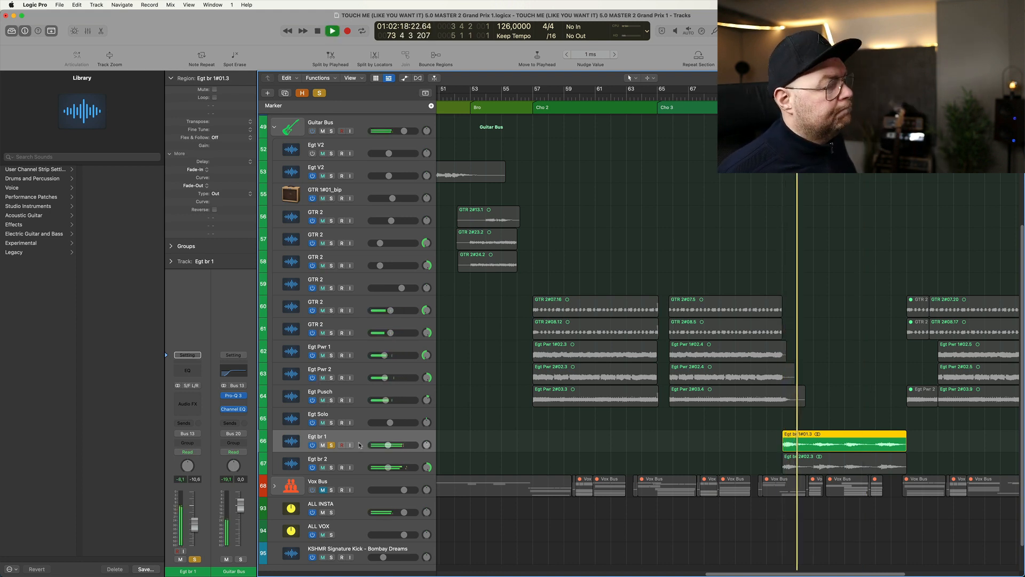
pyautogui.press('space')
pyautogui.press('super+z')
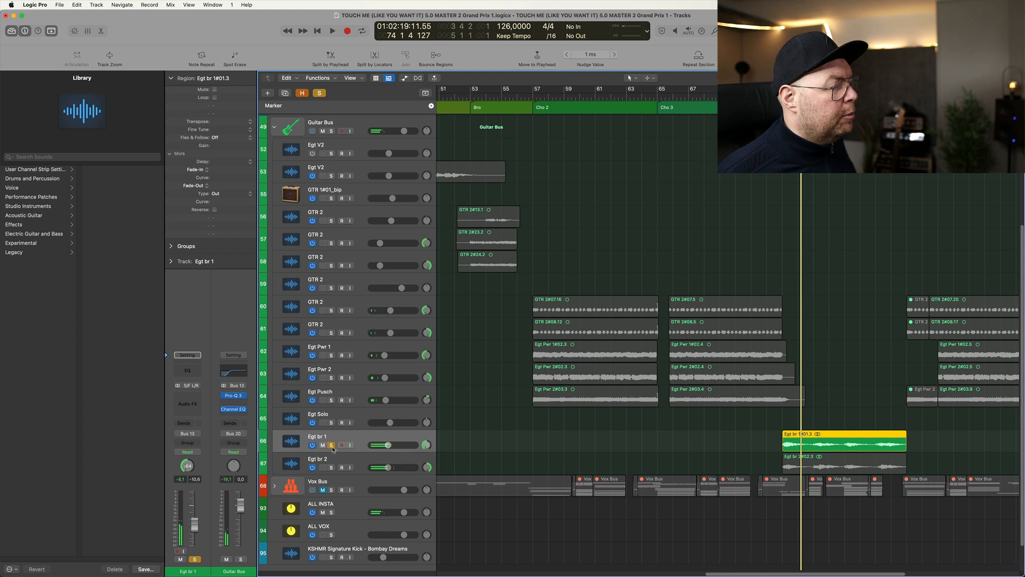
# - Play the Egt br 2 and Egt br 1 guitars one at a time in solo, and clear the solo
pyautogui.click(331, 467)
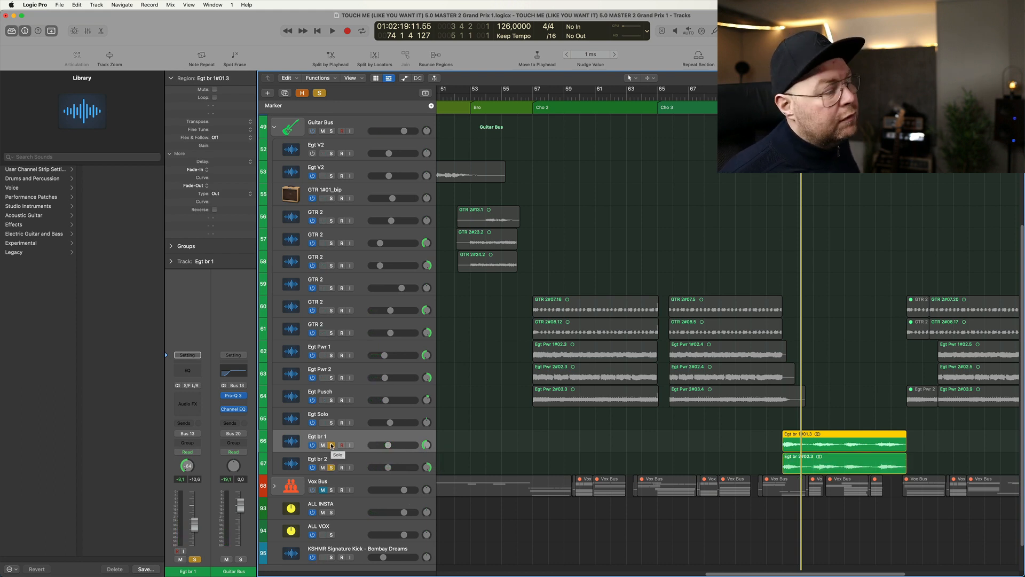
pyautogui.press('space')
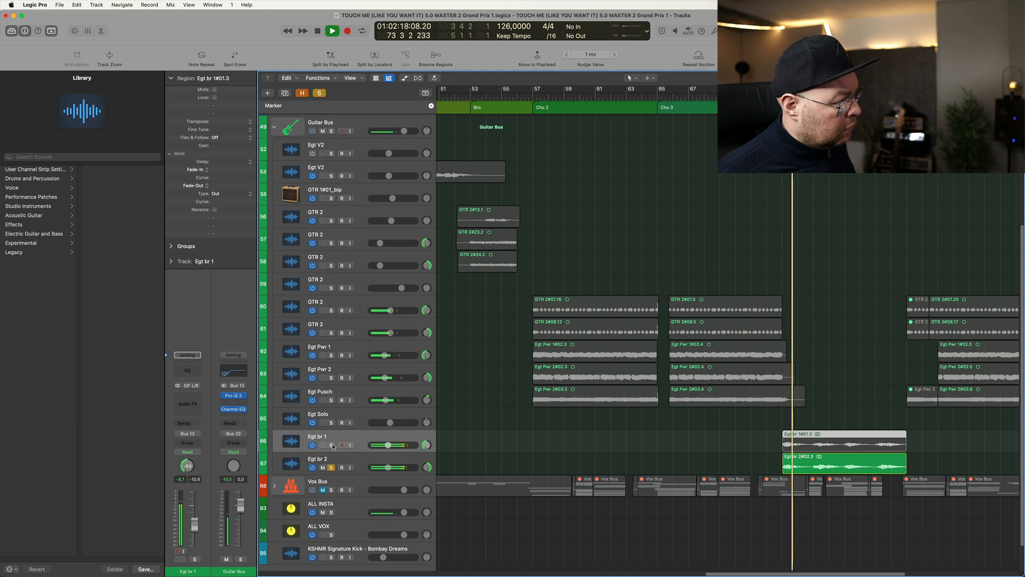
pyautogui.click(331, 467)
pyautogui.press('space')
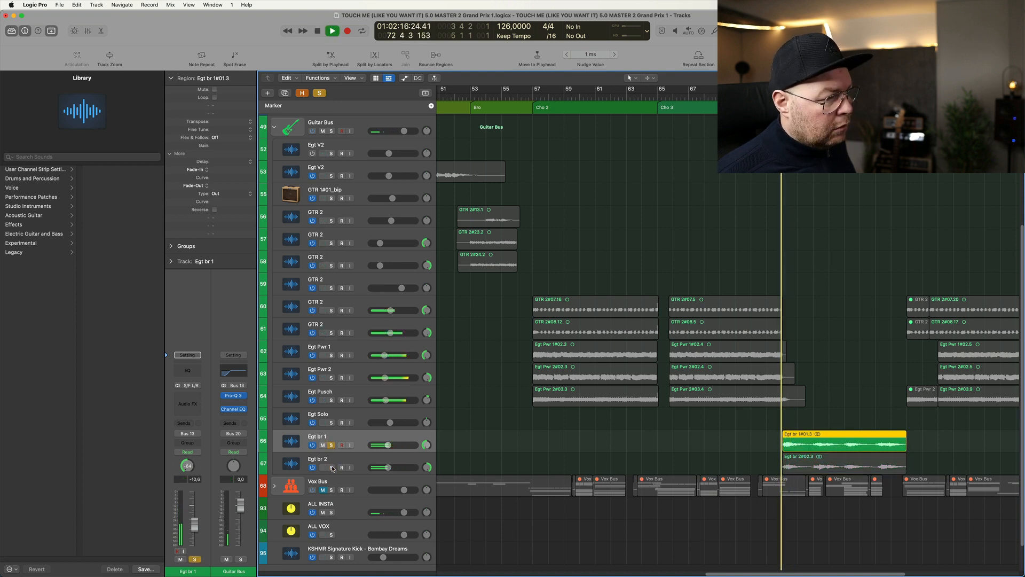
pyautogui.press('space')
pyautogui.click(330, 445)
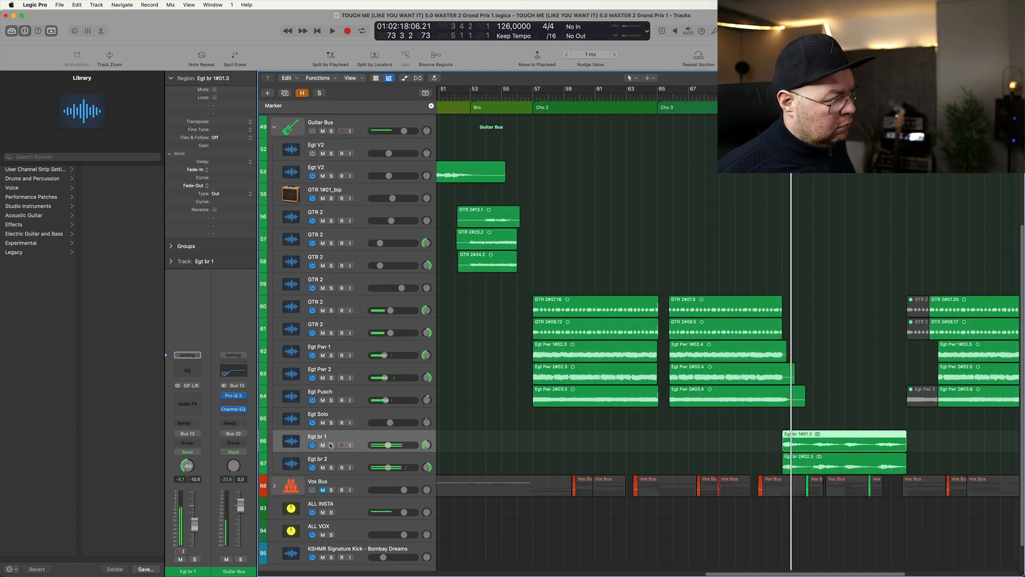
# - Play Egt br 1 and Egt br 2 together in solo, and remove both solos
pyautogui.click(331, 444)
pyautogui.click(331, 467)
pyautogui.press('space')
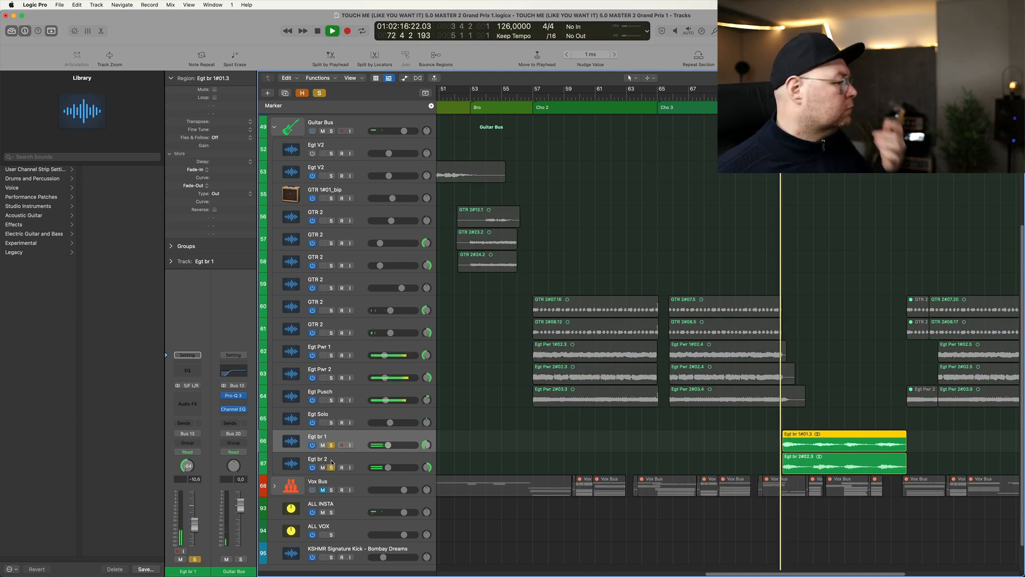
pyautogui.press('space')
pyautogui.click(331, 467)
pyautogui.click(331, 445)
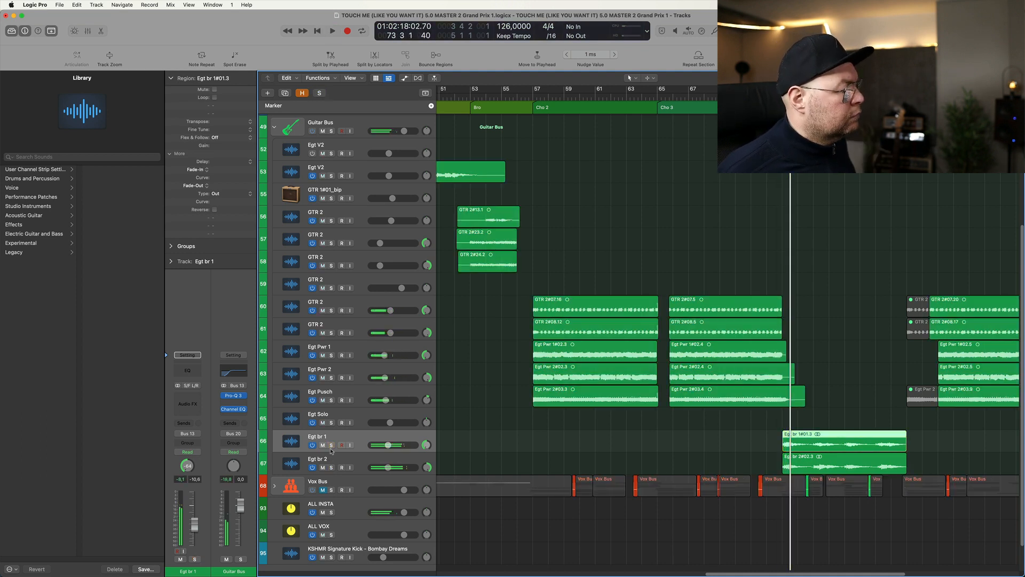
# - Place the playhead at bar 88, select the Egt Solo track and play the passage with the full mix
pyautogui.press('super+Left')
pyautogui.press('super+Left')
pyautogui.press('super+Left')
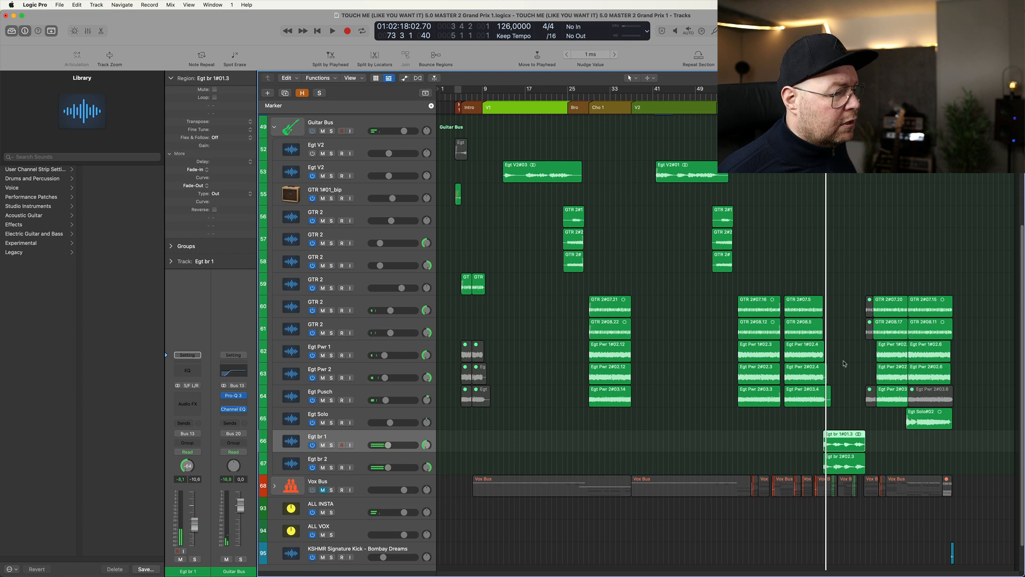
pyautogui.click(908, 96)
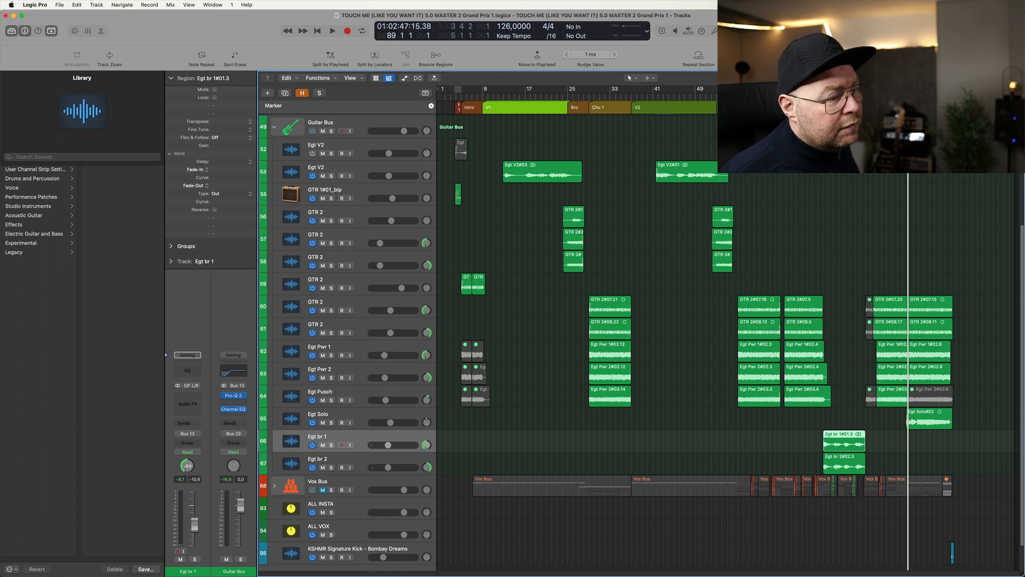
pyautogui.click(903, 97)
pyautogui.click(336, 418)
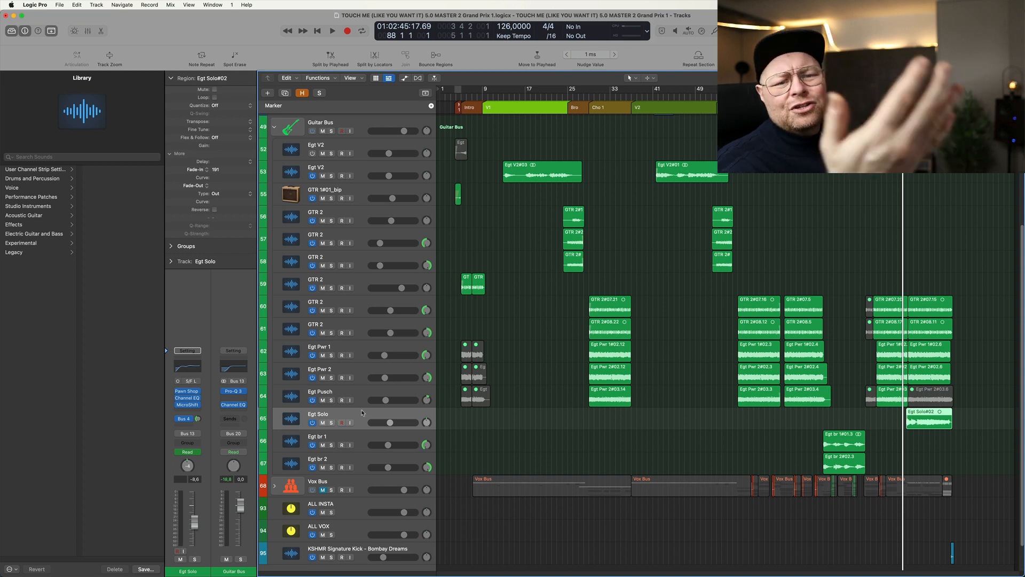
pyautogui.press('space')
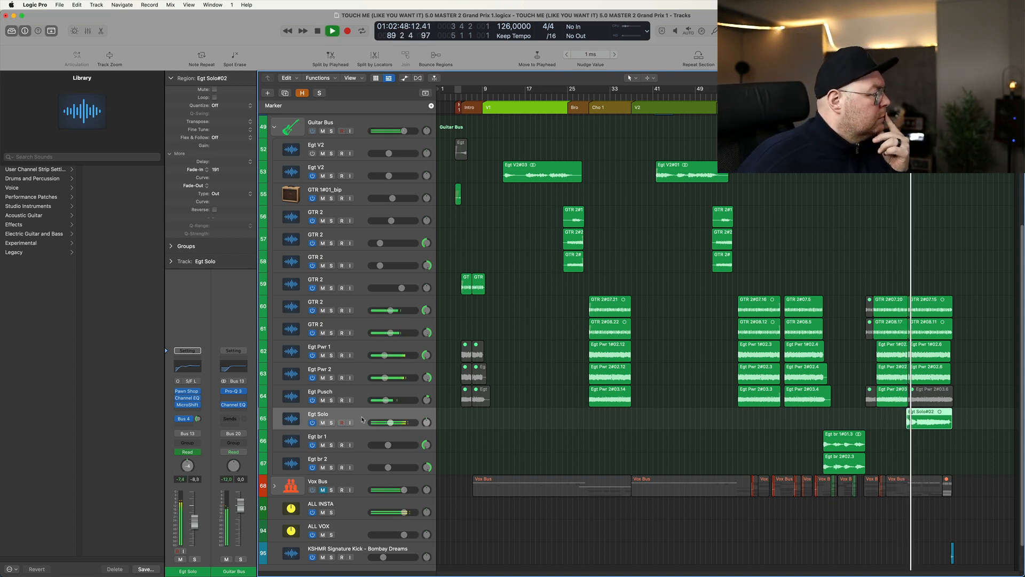
# - Inspect the Pawn Shop, Channel EQ and MicroShift plug-ins on Egt Solo during playback, close them and stop playback
pyautogui.click(187, 393)
pyautogui.click(187, 398)
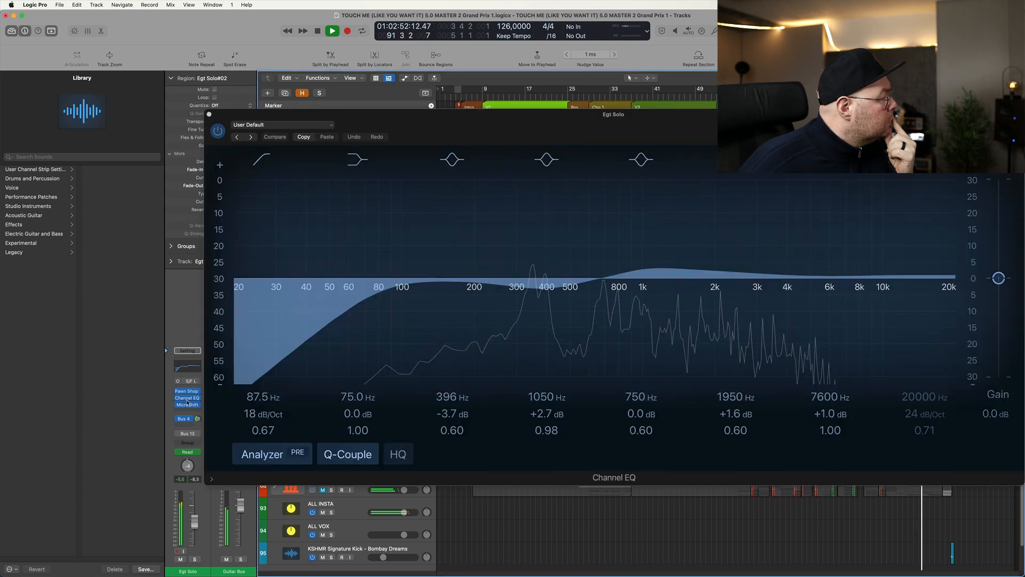
pyautogui.click(188, 404)
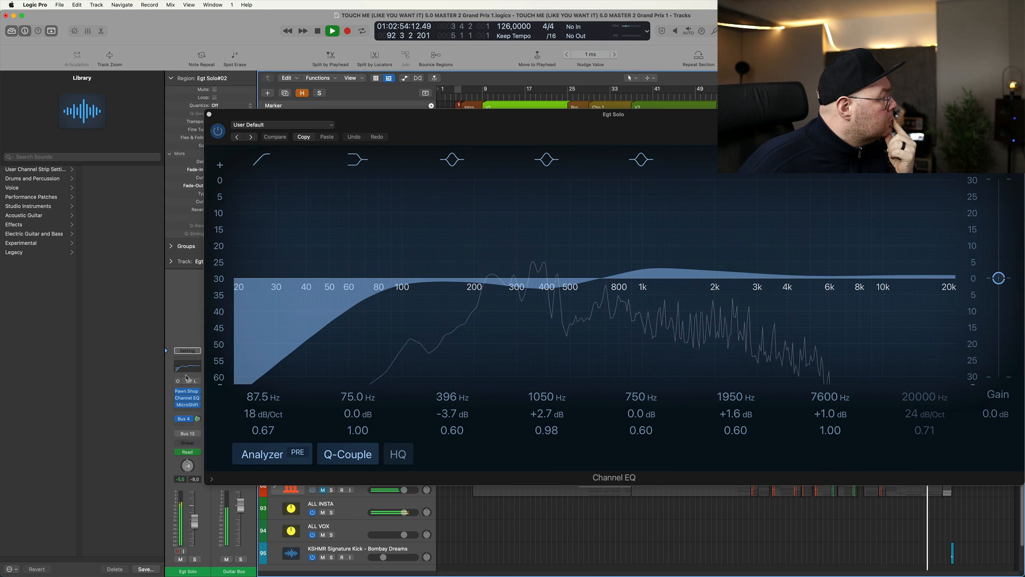
pyautogui.click(187, 397)
pyautogui.click(186, 392)
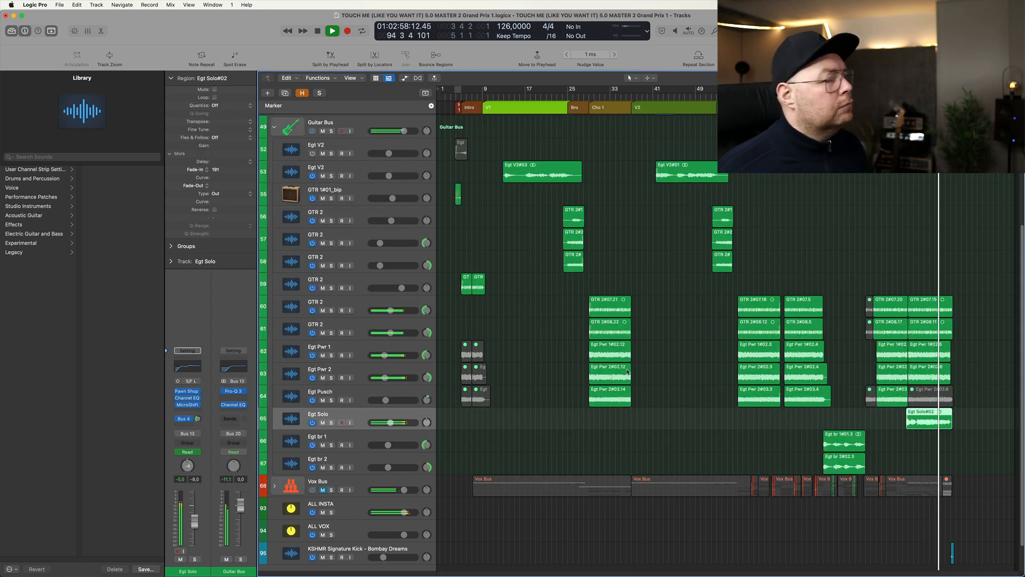
pyautogui.press('space')
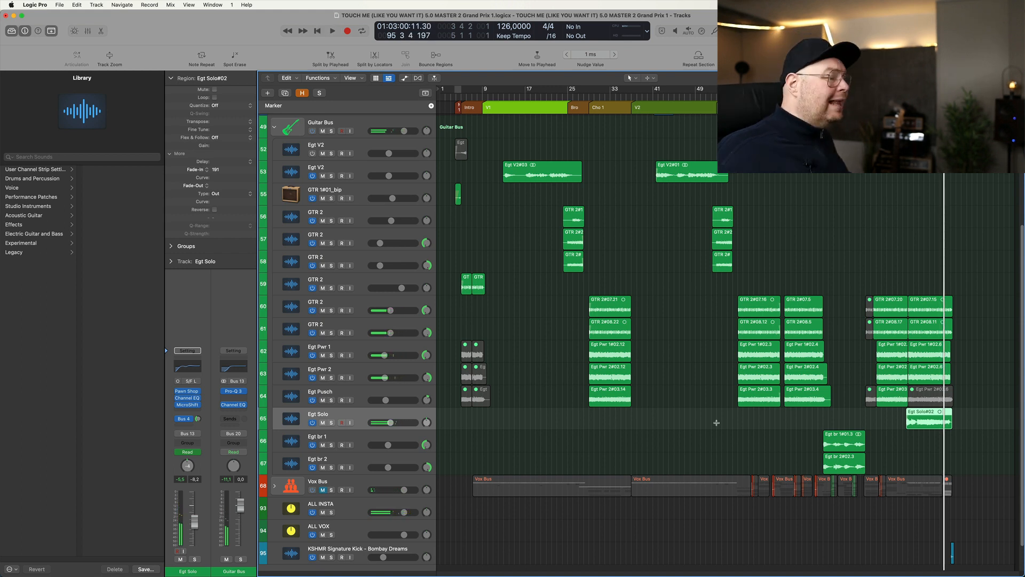
# - Expand the Vox Bus track stack and select the Audio 23 lead vocal track
pyautogui.click(360, 478)
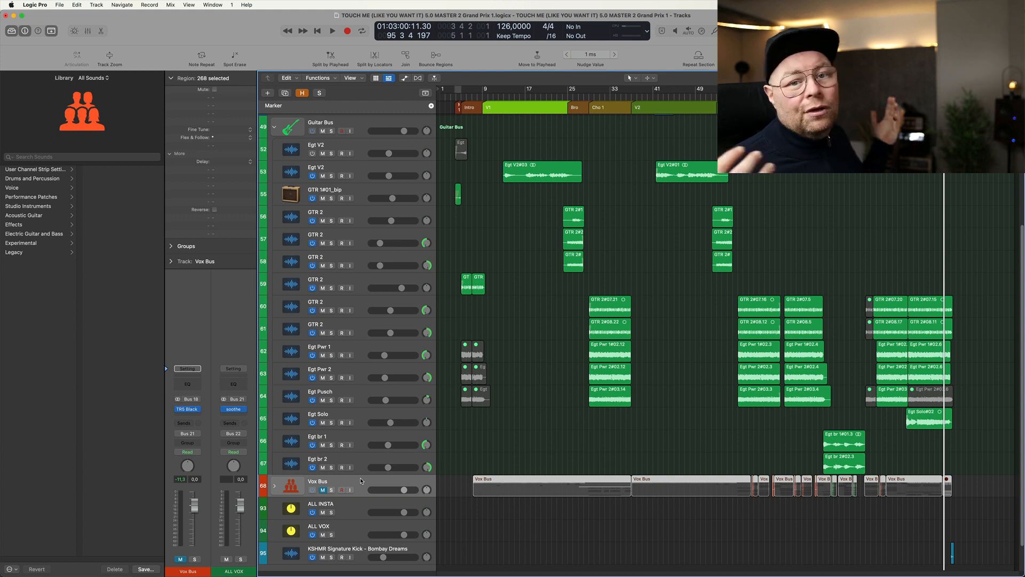
pyautogui.click(273, 487)
pyautogui.click(366, 424)
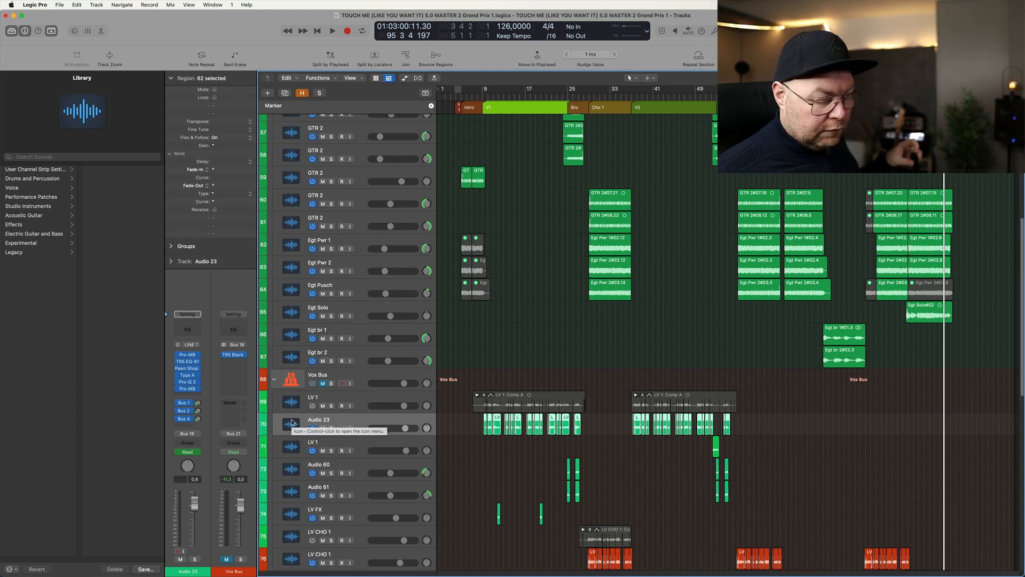
# - Open Audio 23's first Pro-MB, TR5 EQ-81, Pawn Shop Comp 2 and Type A plug-ins, and examine Type A's mix control
pyautogui.click(188, 355)
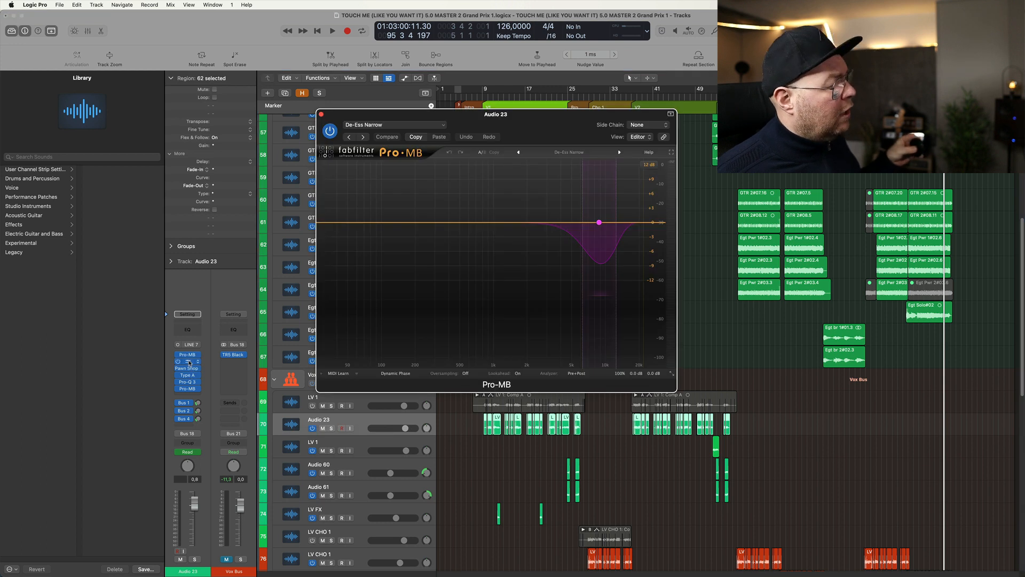
pyautogui.click(188, 361)
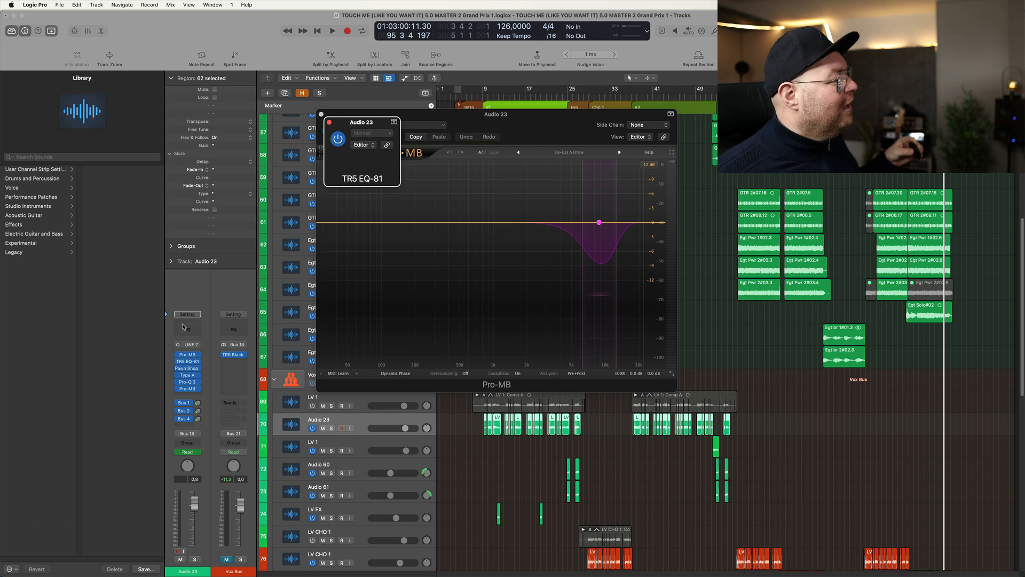
pyautogui.click(188, 369)
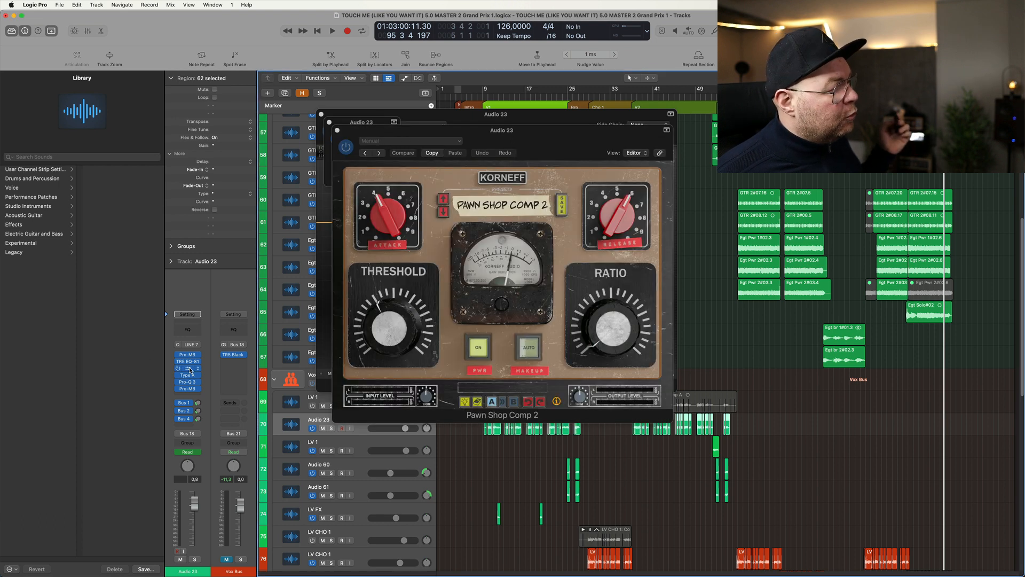
pyautogui.click(187, 376)
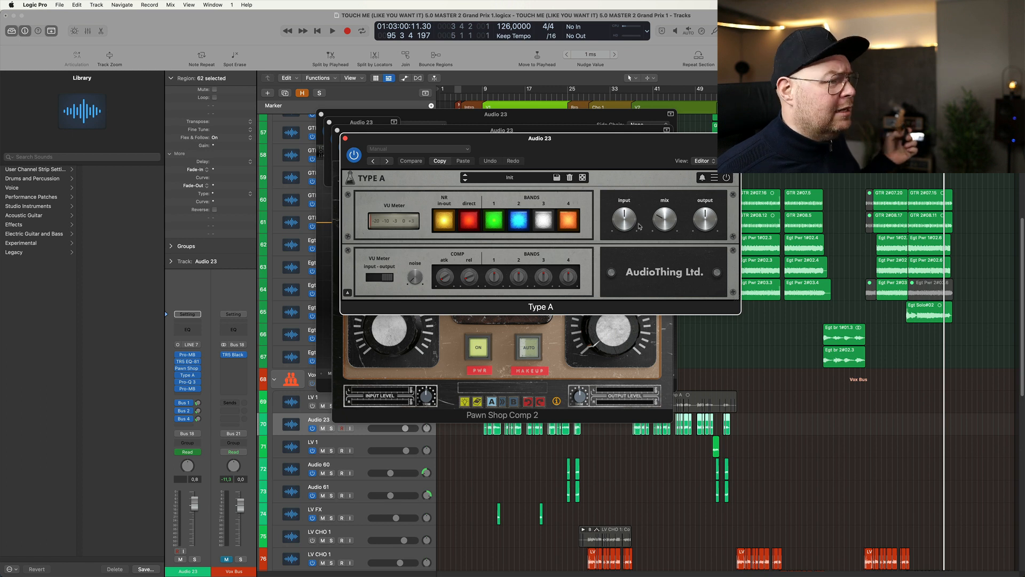
pyautogui.click(668, 226)
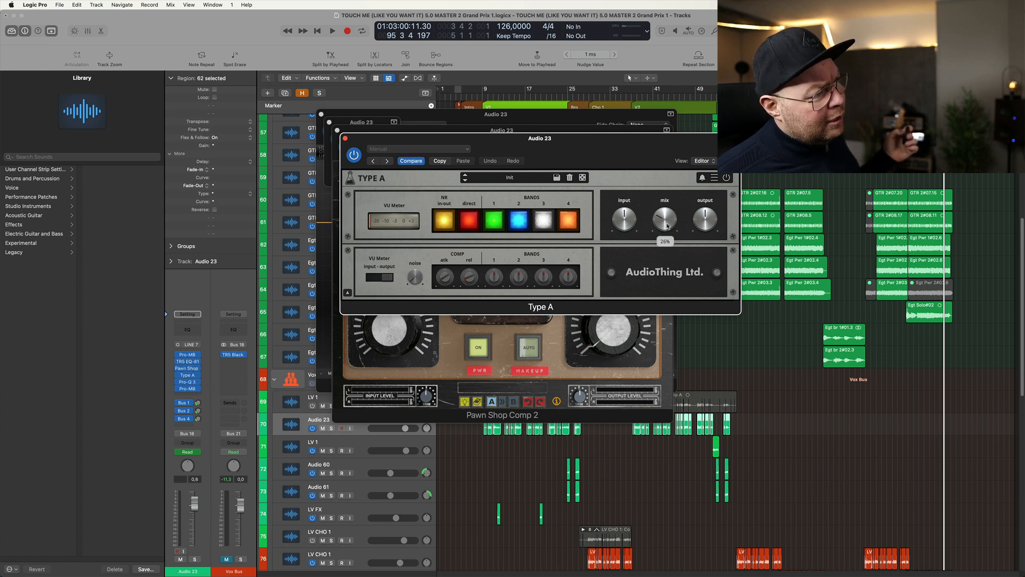
# - Examine the two dynamic cuts in Audio 23's Pro-Q 3 and the De-Ess Narrow band in its second Pro-MB
pyautogui.click(189, 382)
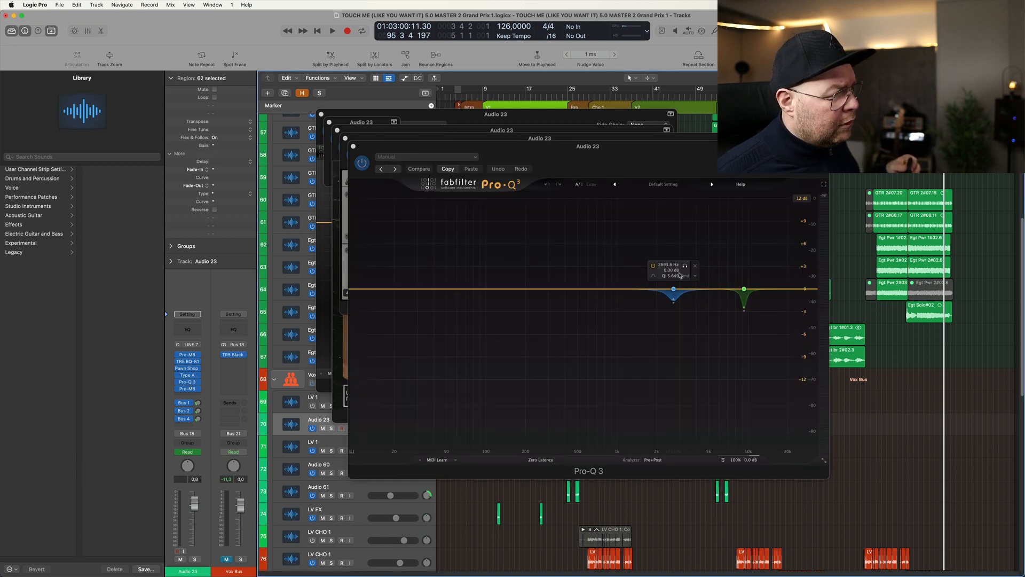
pyautogui.click(685, 265)
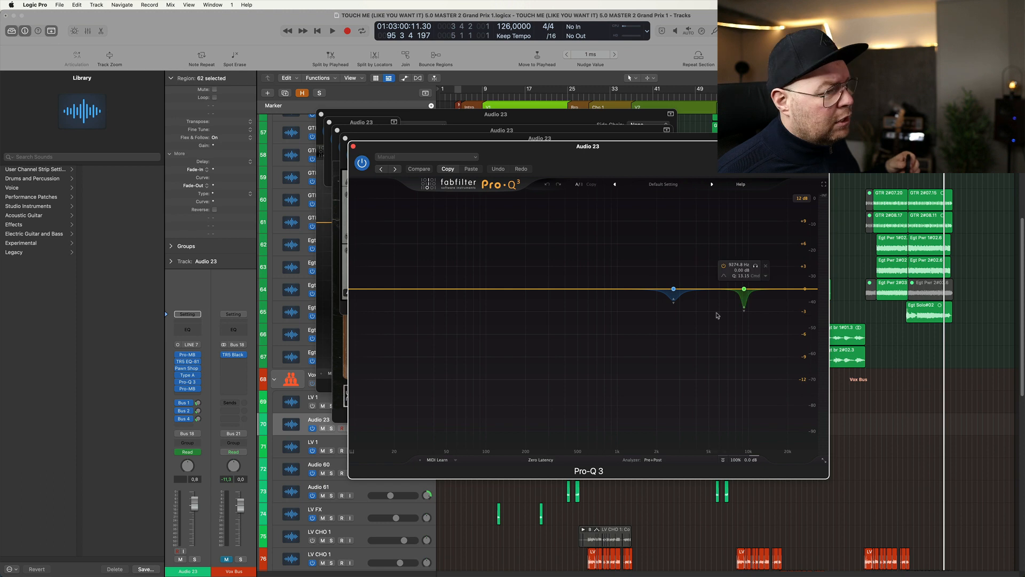
pyautogui.moveTo(646, 344); pyautogui.dragTo(773, 260)
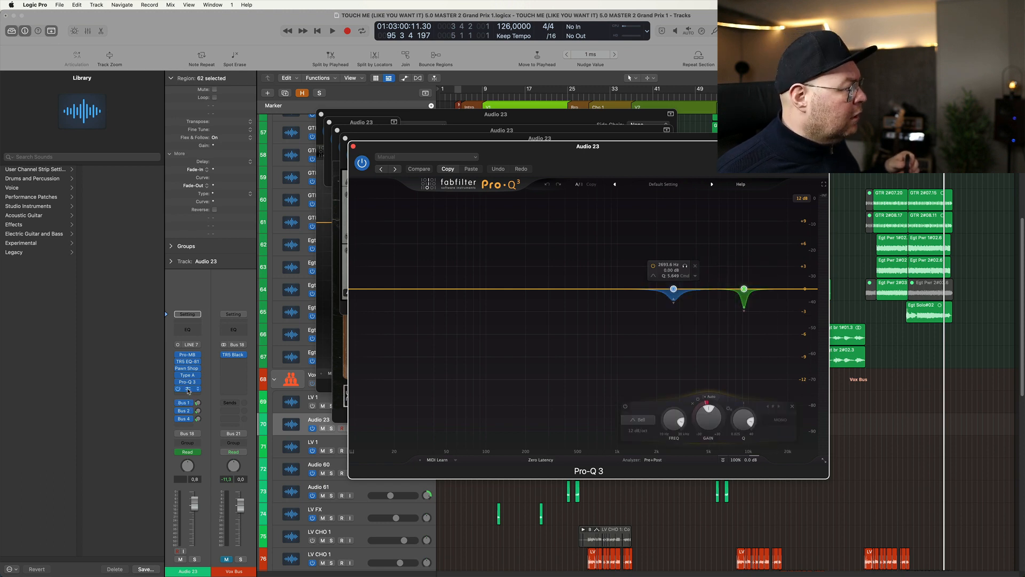
pyautogui.click(187, 389)
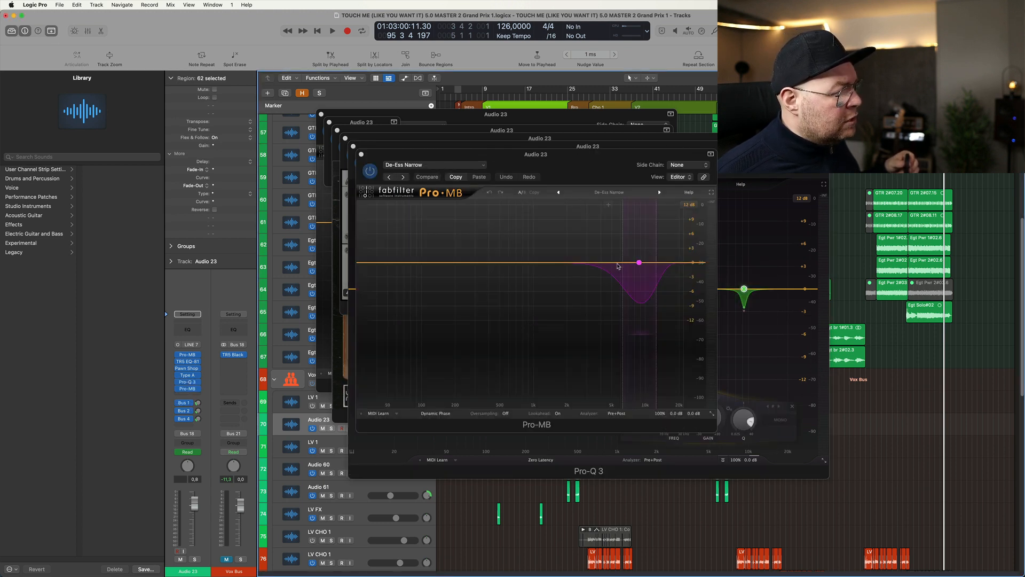
pyautogui.click(639, 262)
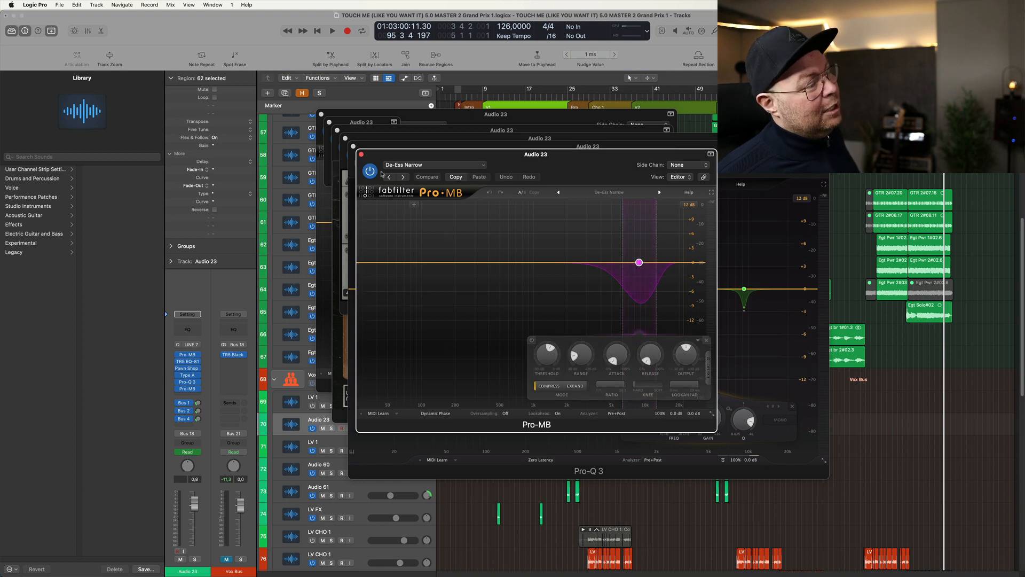
# - Close all Audio 23 plug-in windows and check its sends, including the Chorus on Bus 2 and Delay FX on Bus 4
pyautogui.click(361, 154)
pyautogui.click(353, 146)
pyautogui.click(345, 137)
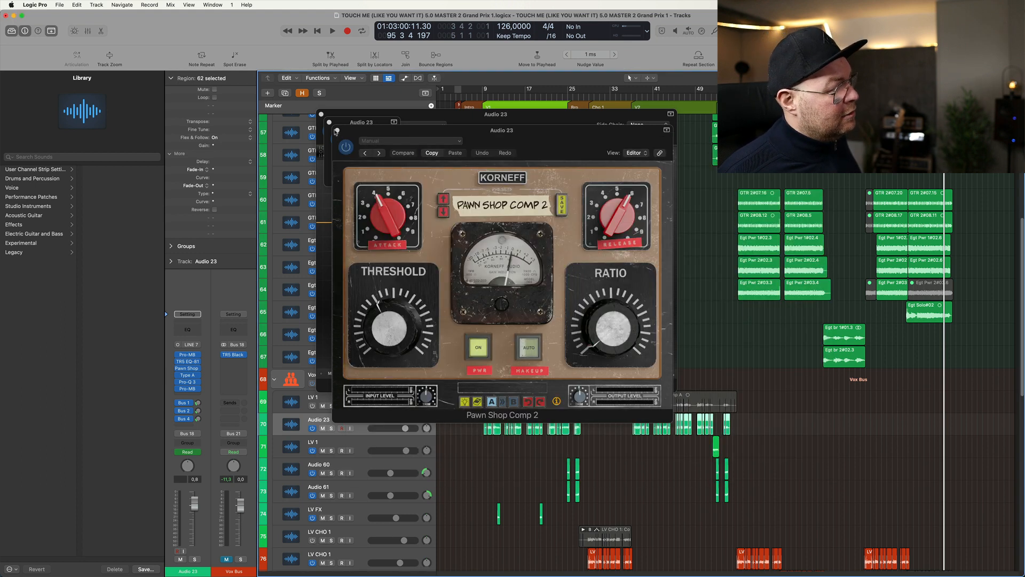
pyautogui.click(336, 130)
pyautogui.click(330, 123)
pyautogui.click(321, 114)
pyautogui.click(198, 403)
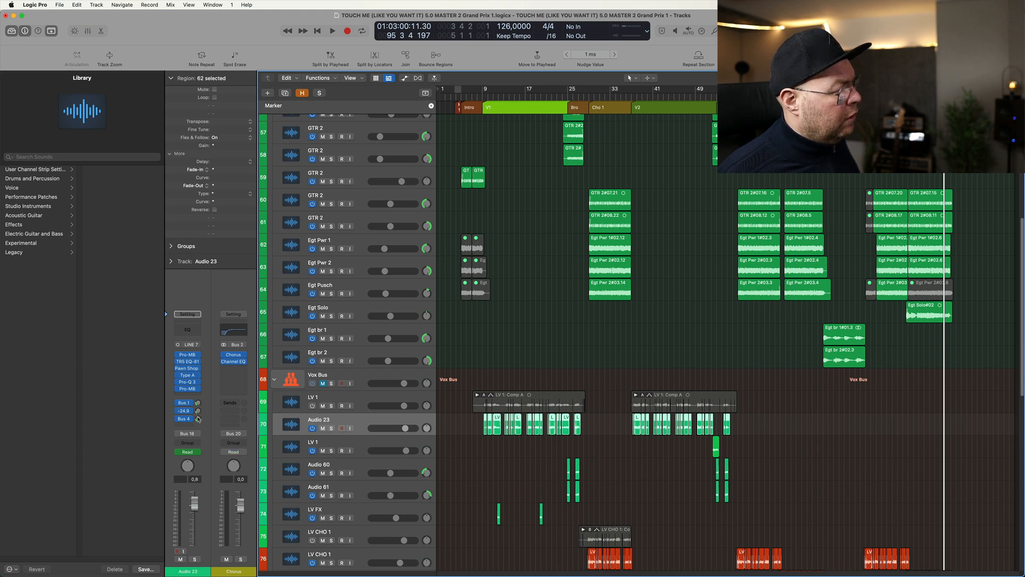
pyautogui.click(199, 420)
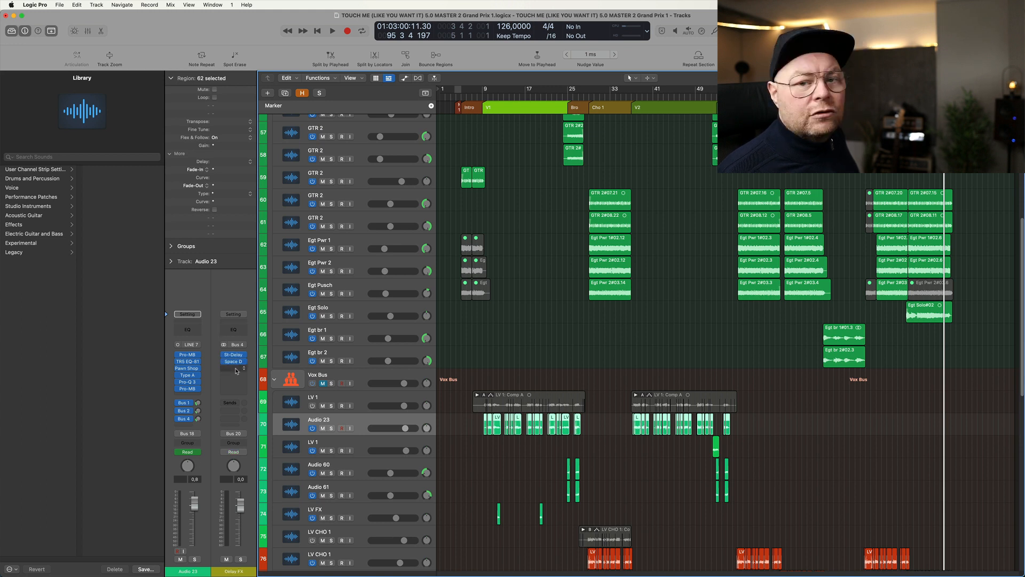
# - Place the playhead at bar 79 and play the full mix with more of the vocal tracks in view
pyautogui.keyDown('ctrl'); pyautogui.keyDown('alt'); pyautogui.click(838, 431); pyautogui.keyUp('alt'); pyautogui.keyUp('ctrl')
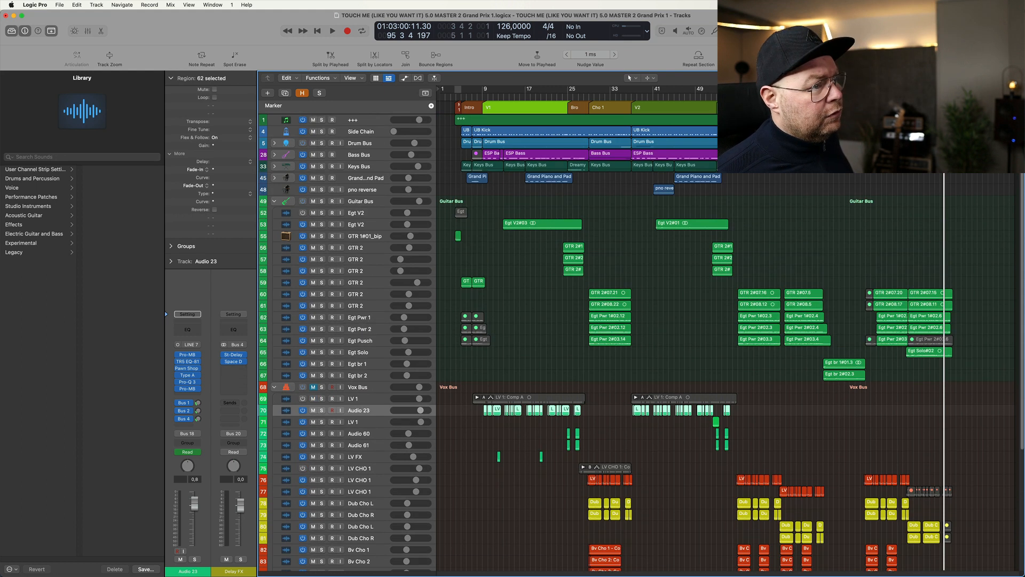
pyautogui.click(861, 96)
pyautogui.press(',')
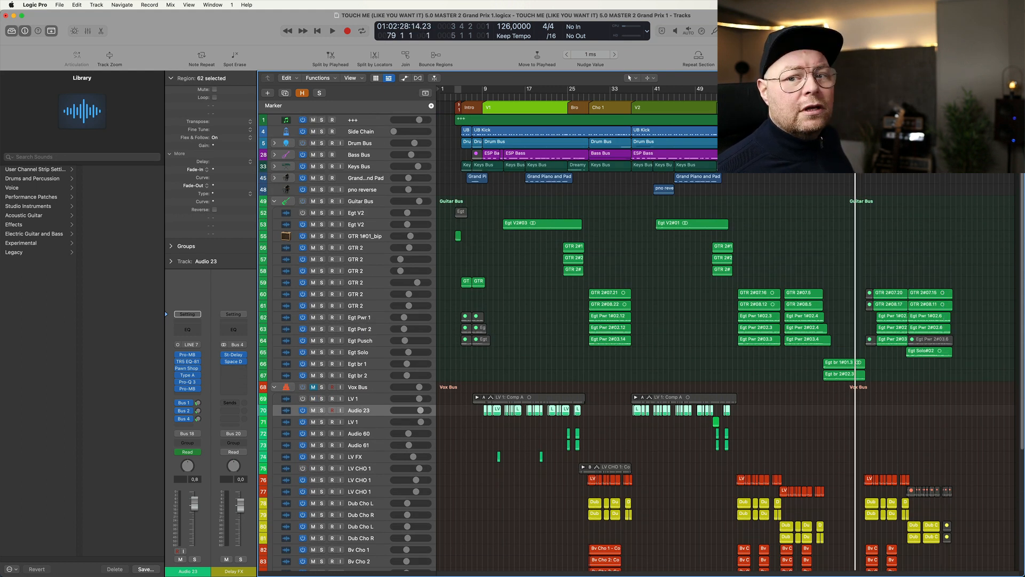
pyautogui.press('space')
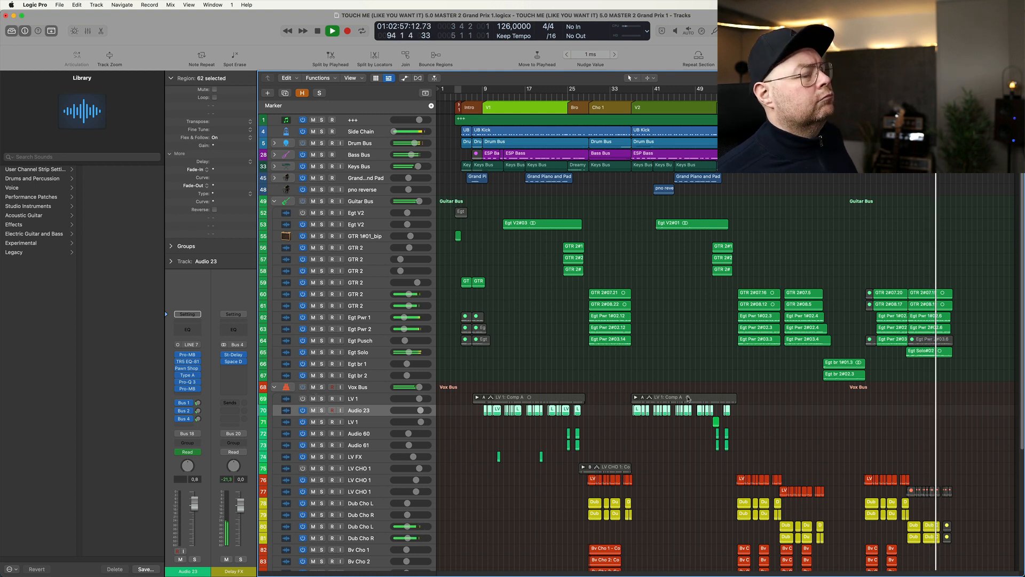
pyautogui.press('super+Up')
pyautogui.press('super+Up')
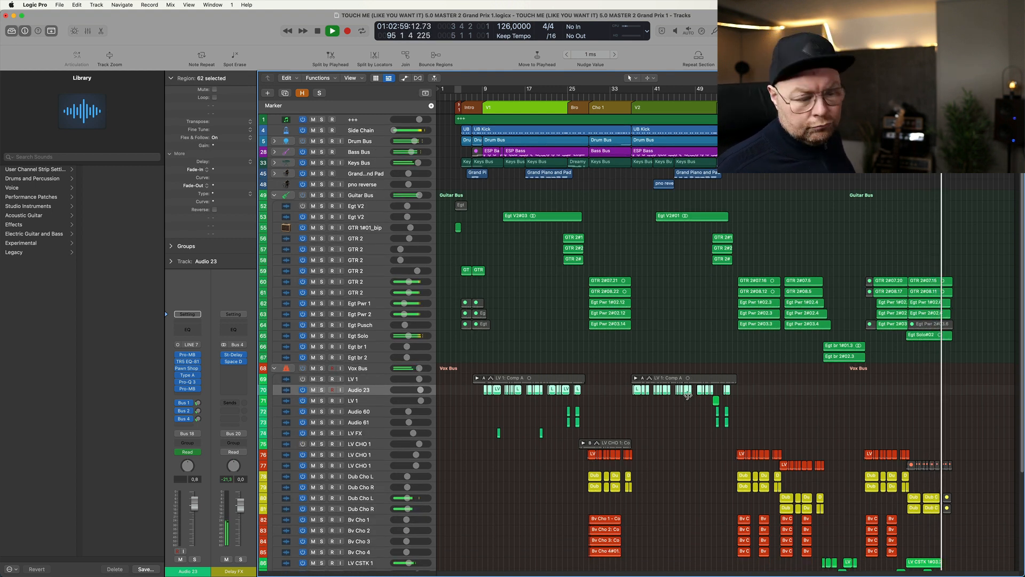